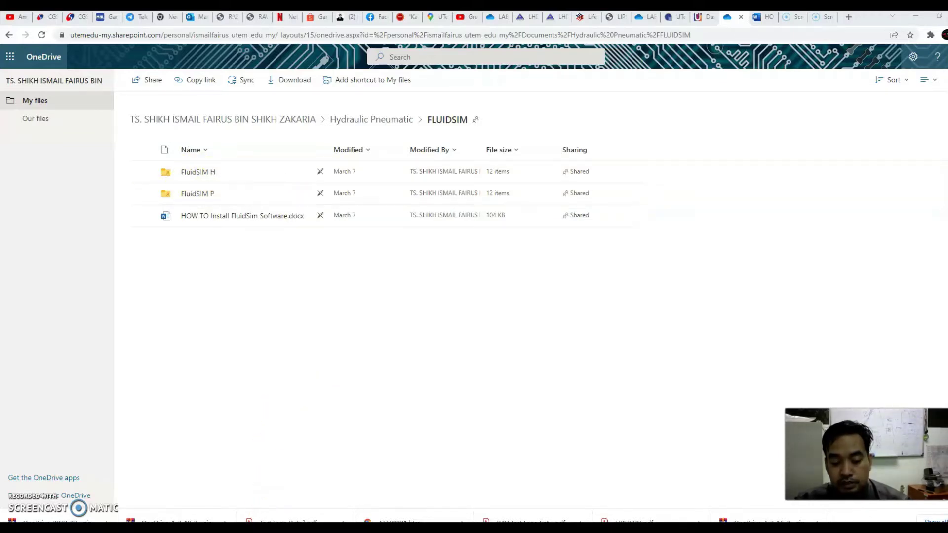
Switch to File Explorer and open the bin folder inside FluidSIM H in the OneDrive_2022-03-18 download folder.
mouse_move(260, 526)
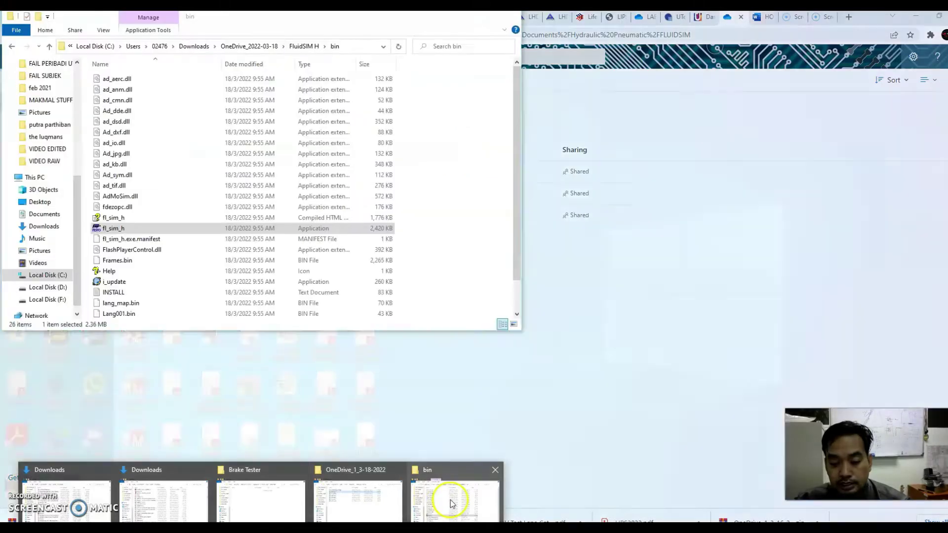
click(423, 504)
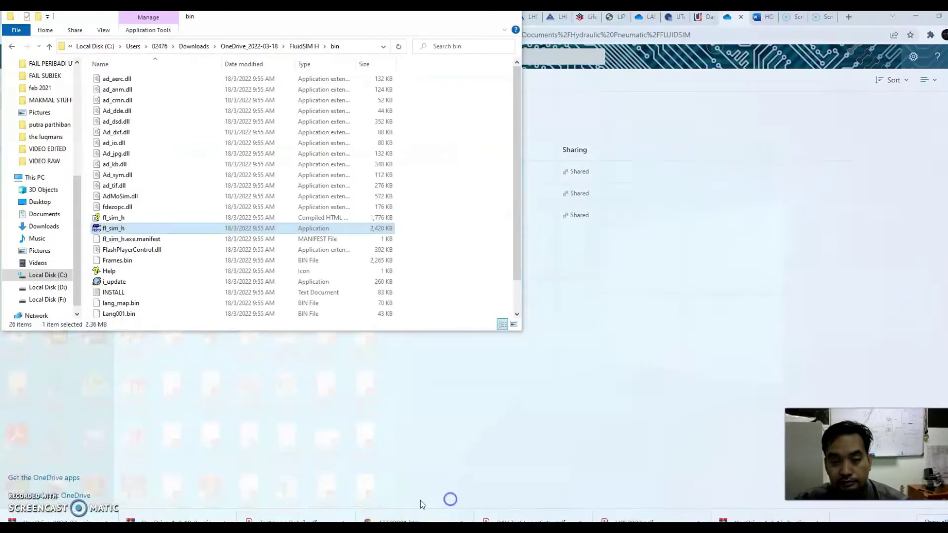
click(254, 46)
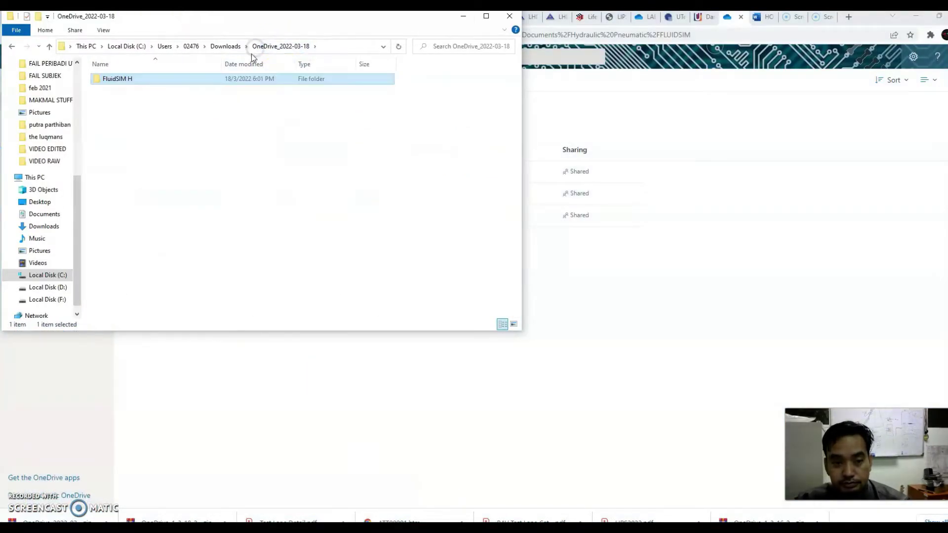
click(127, 85)
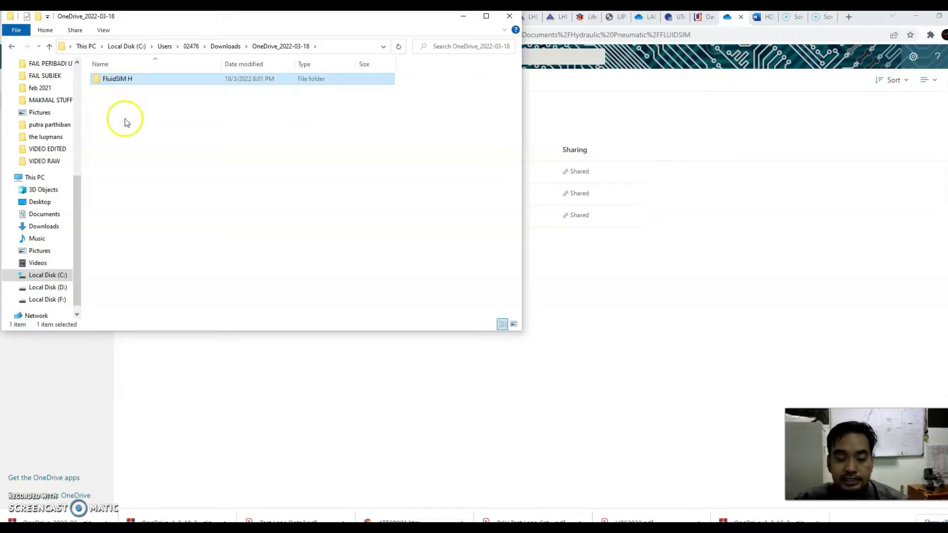
double_click(128, 84)
click(120, 91)
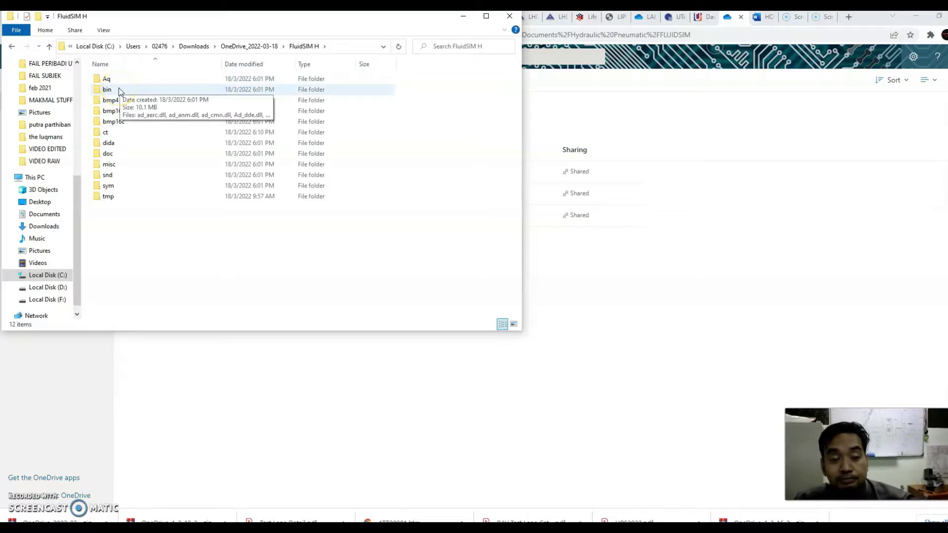
double_click(119, 90)
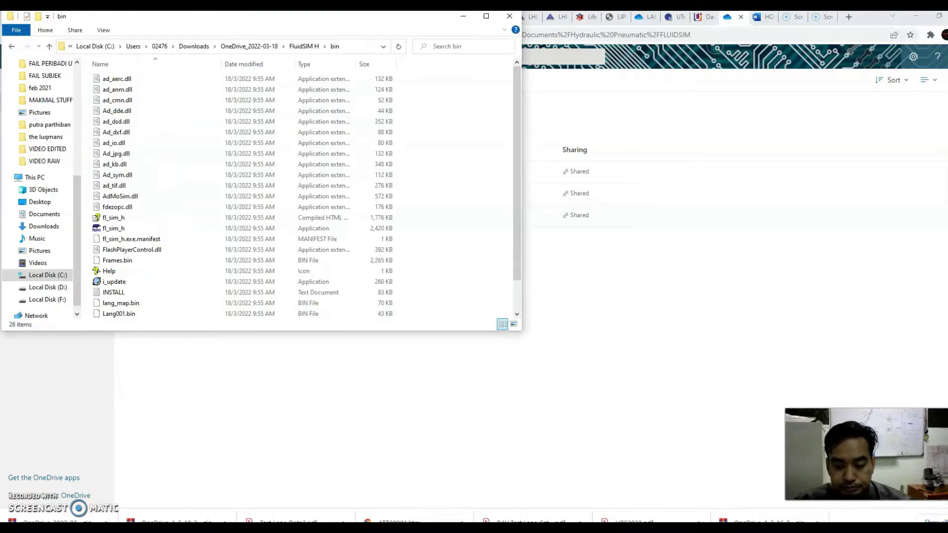
Launch the fl_sim_h application from the bin folder and create a new blank circuit file.
key(alt+Tab)
key(alt+Tab)
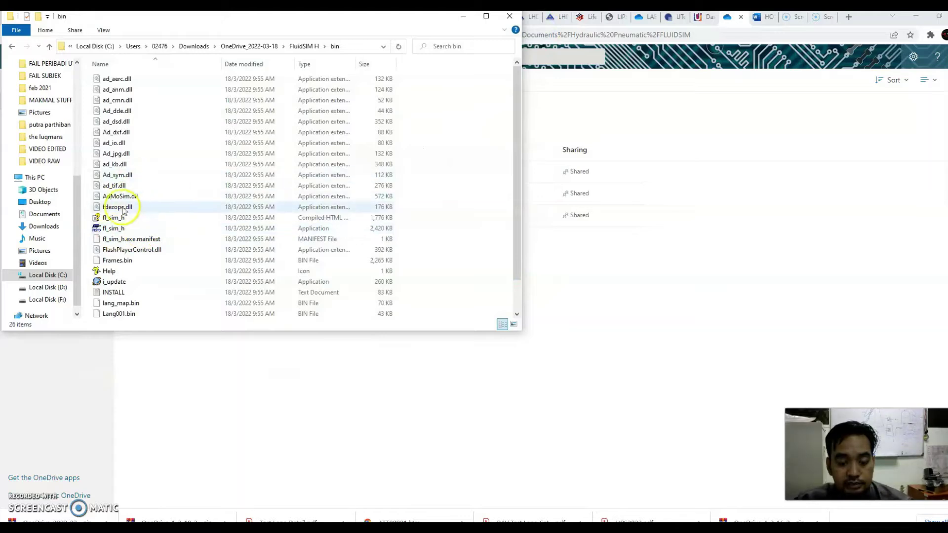
double_click(113, 230)
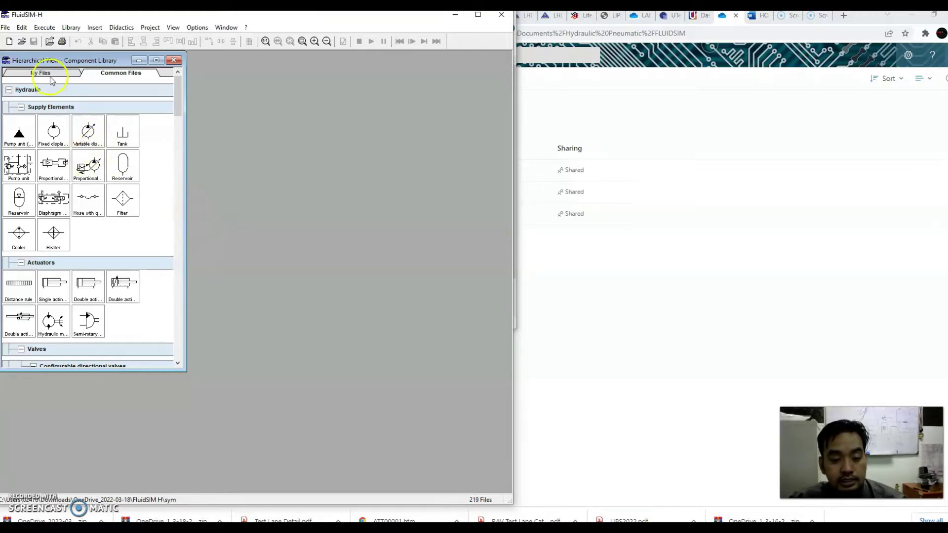
click(10, 42)
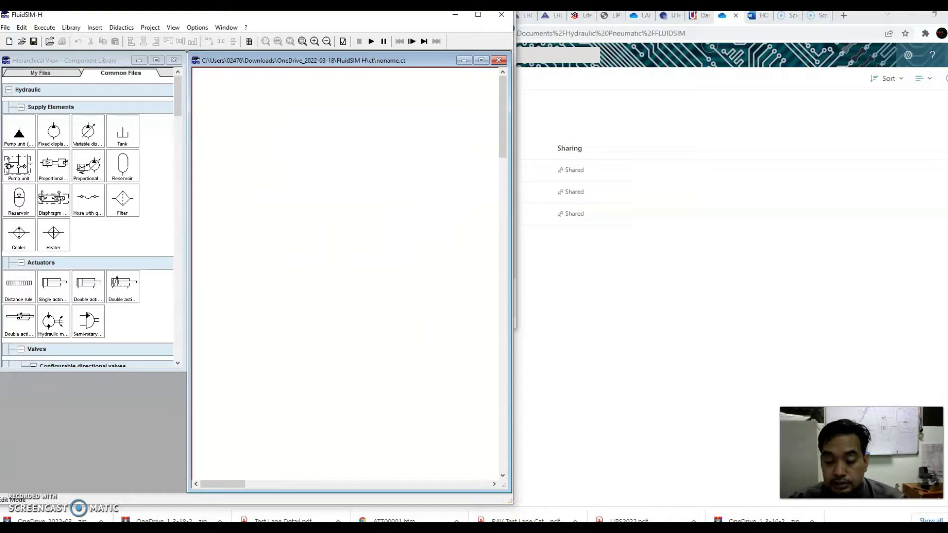
Switch to the Lab Sheet 1 document in Word and examine the hydraulic circuit diagram in Figure 2a.
key(alt+Tab)
scroll(792, 350, up, 5)
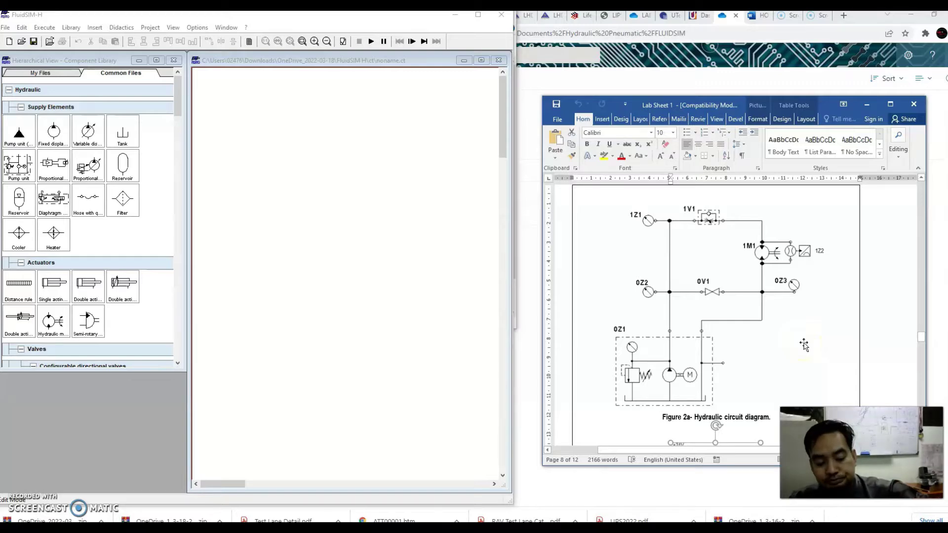
drag(795, 346, 608, 362)
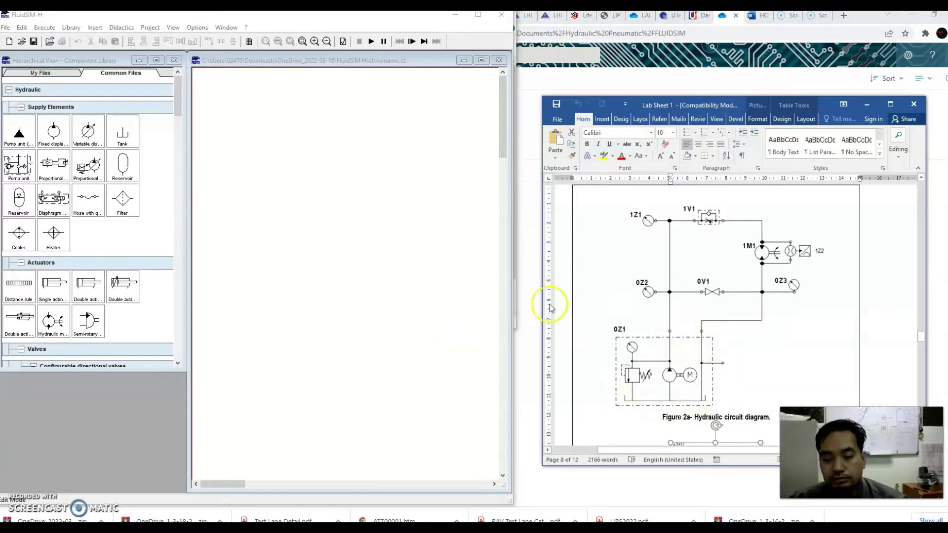
Place a detailed Pump unit from the common Supply Elements on the blank circuit.
click(53, 75)
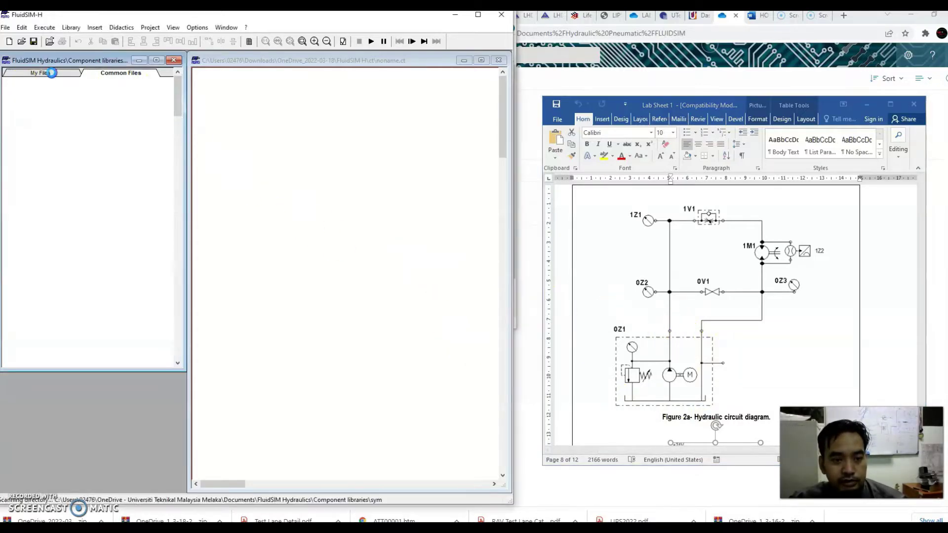
click(123, 74)
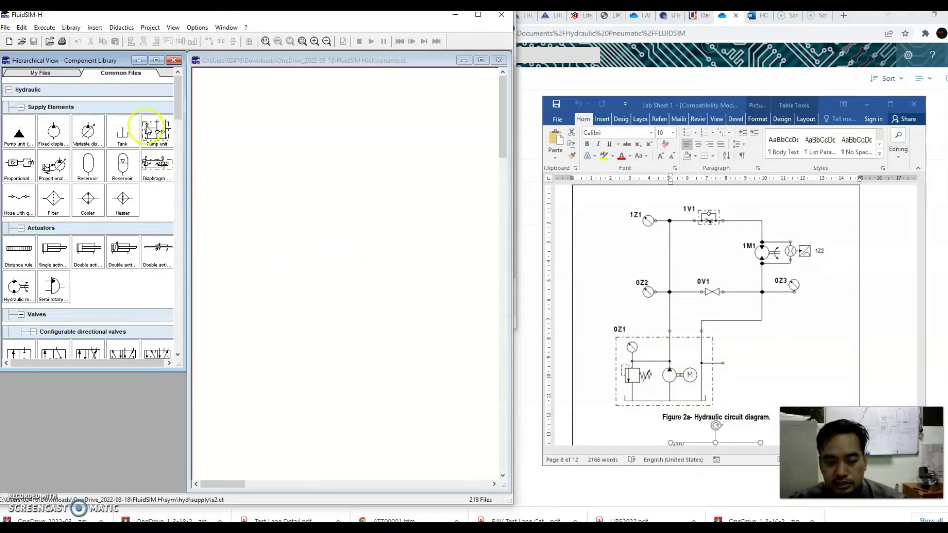
drag(148, 130, 277, 275)
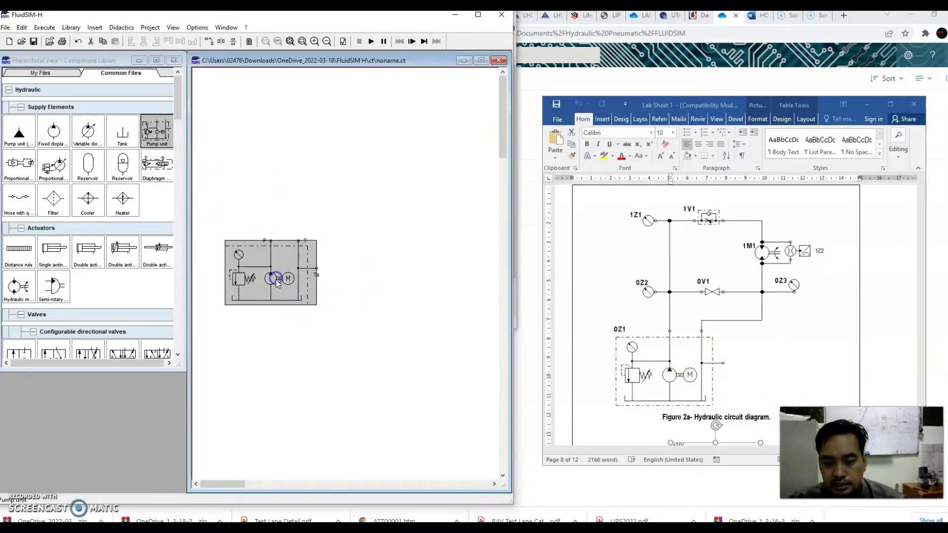
click(347, 325)
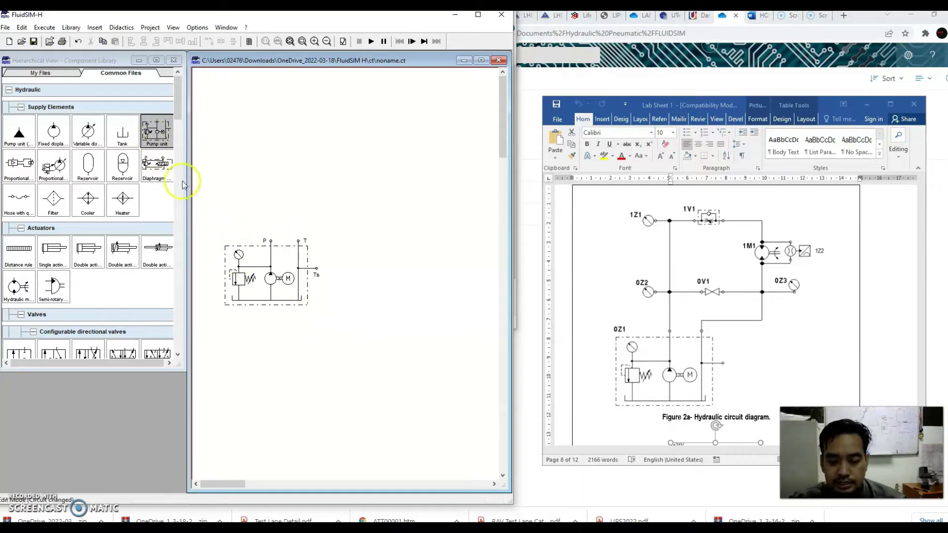
Place a Pressure relief valve from the Pressure Control Valves above and to the right of the pump unit.
mouse_move(312, 299)
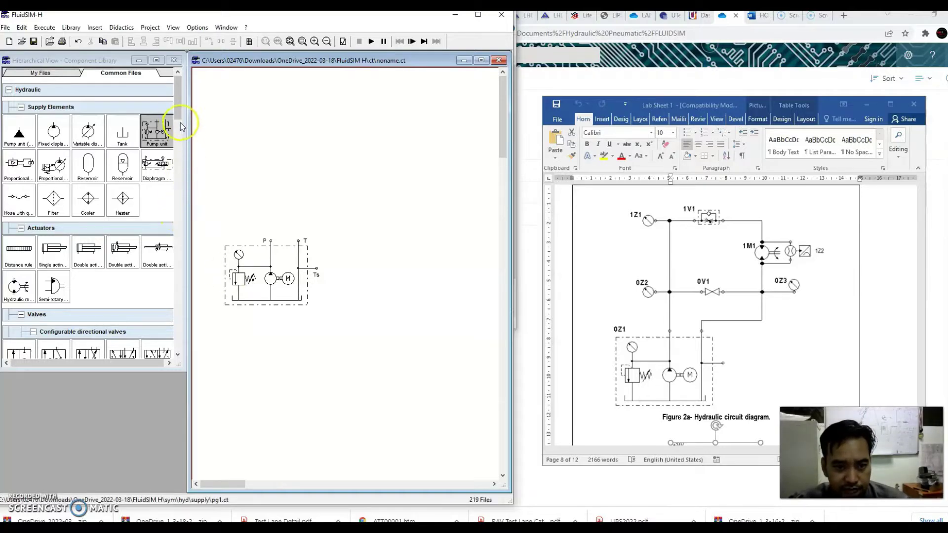
drag(179, 116, 187, 189)
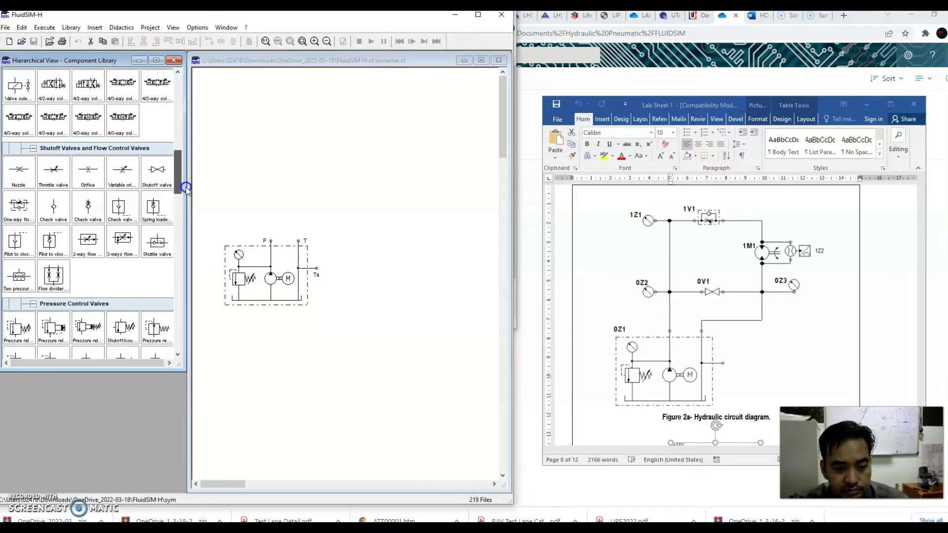
drag(18, 328, 388, 143)
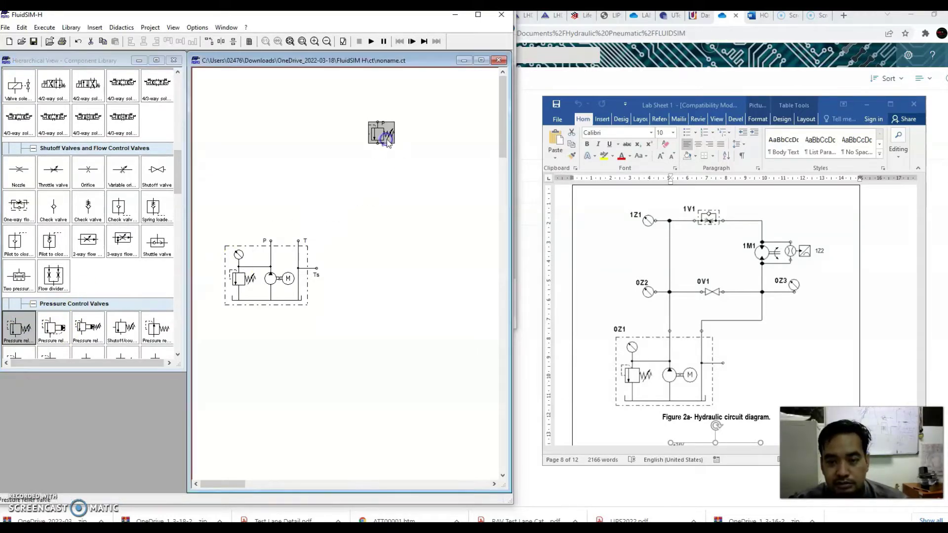
click(402, 159)
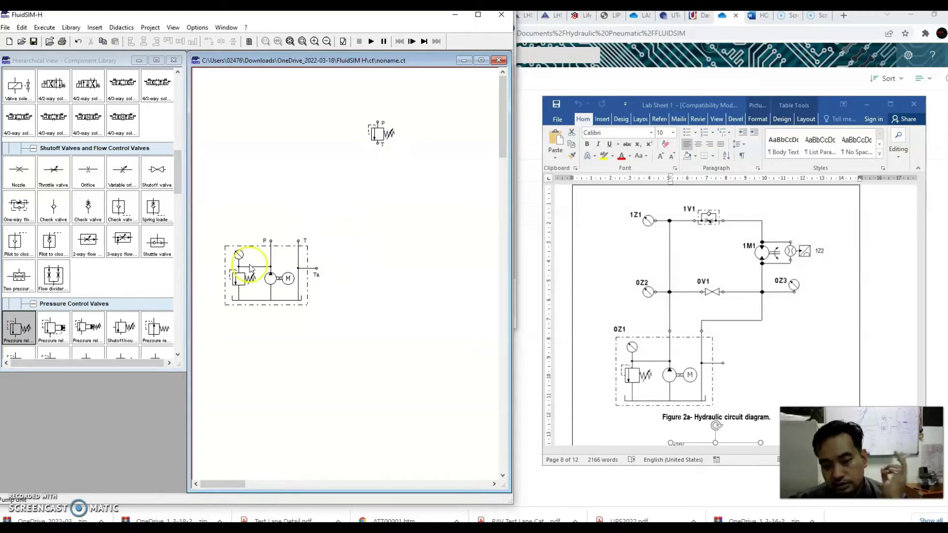
Read the component description of the pump unit and close it.
mouse_move(282, 277)
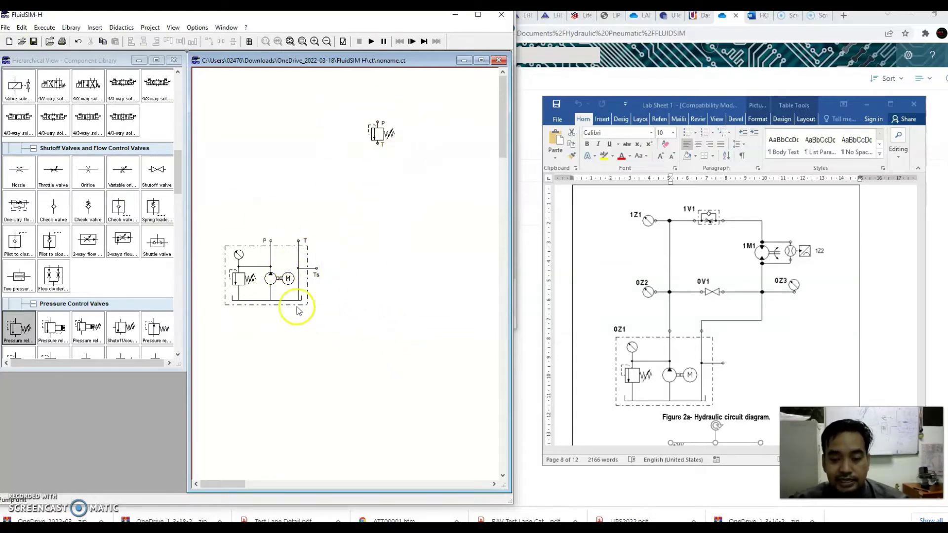
right_click(287, 266)
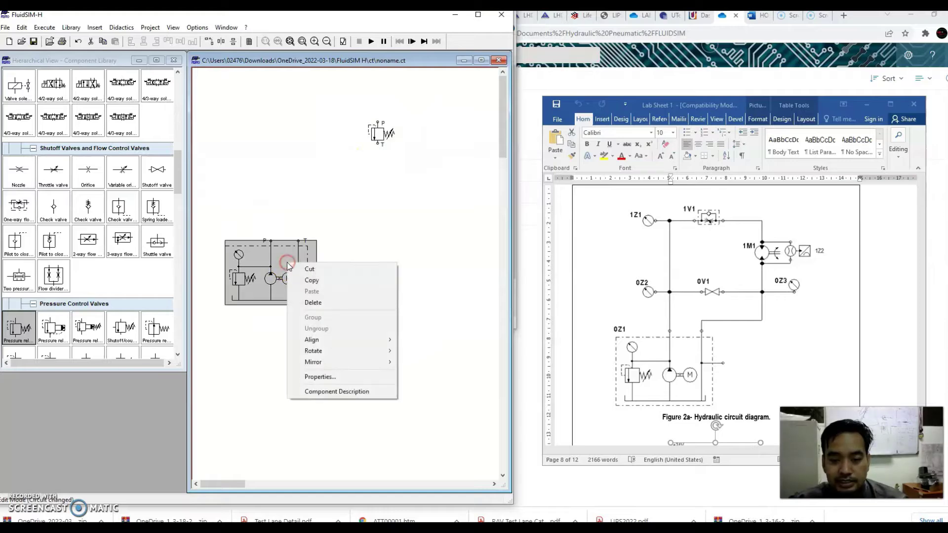
click(322, 392)
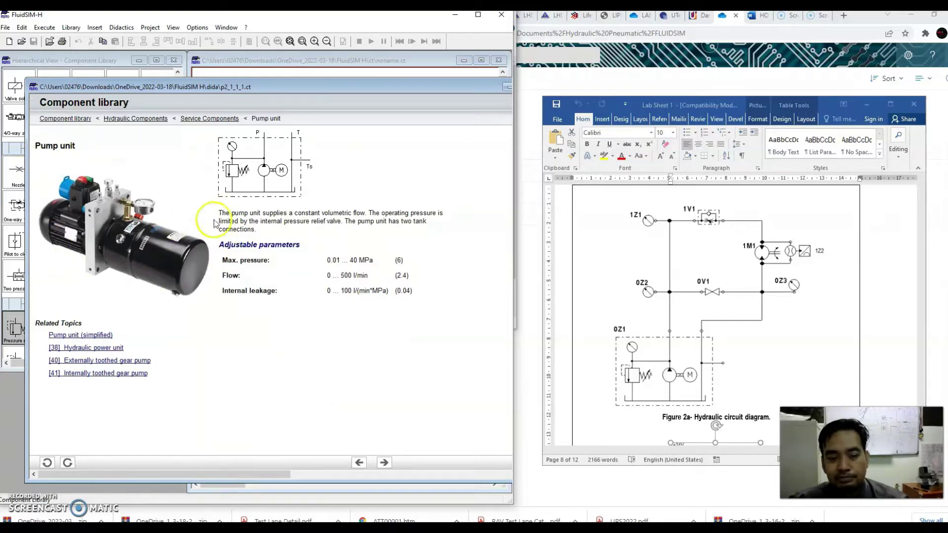
click(459, 86)
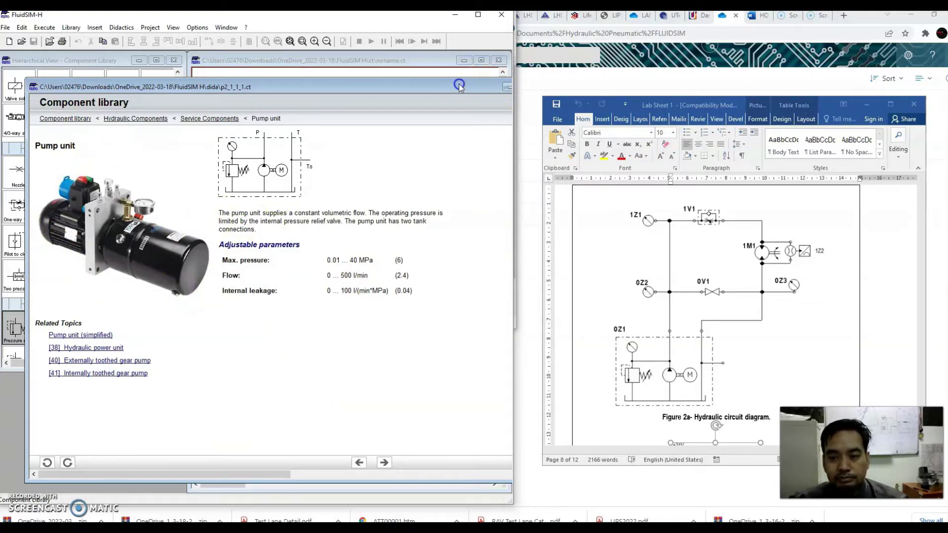
click(402, 91)
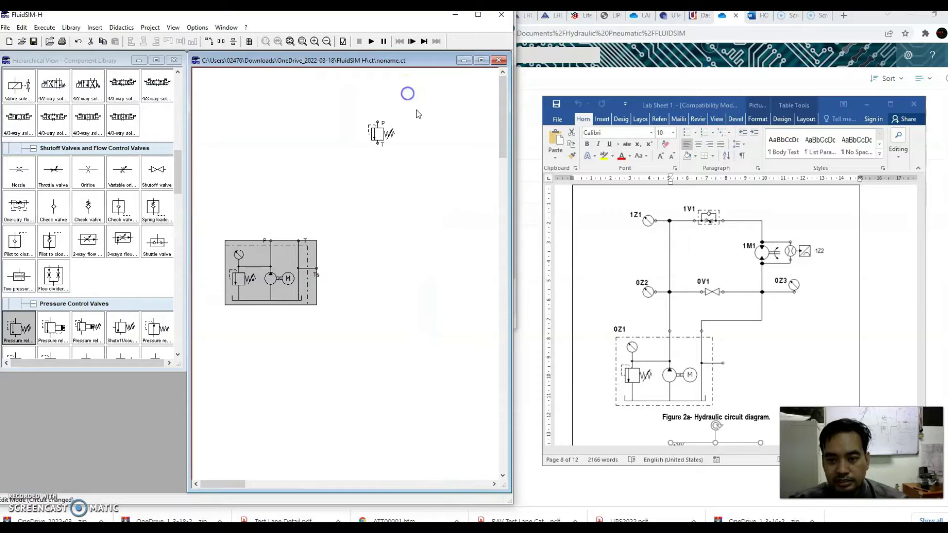
Read the component description of the separate pressure relief valve and close it.
right_click(381, 135)
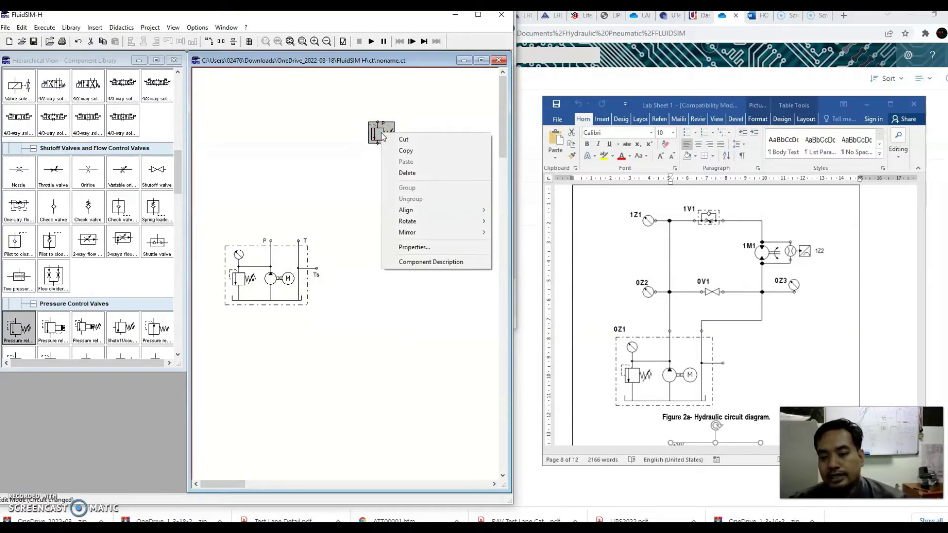
click(432, 263)
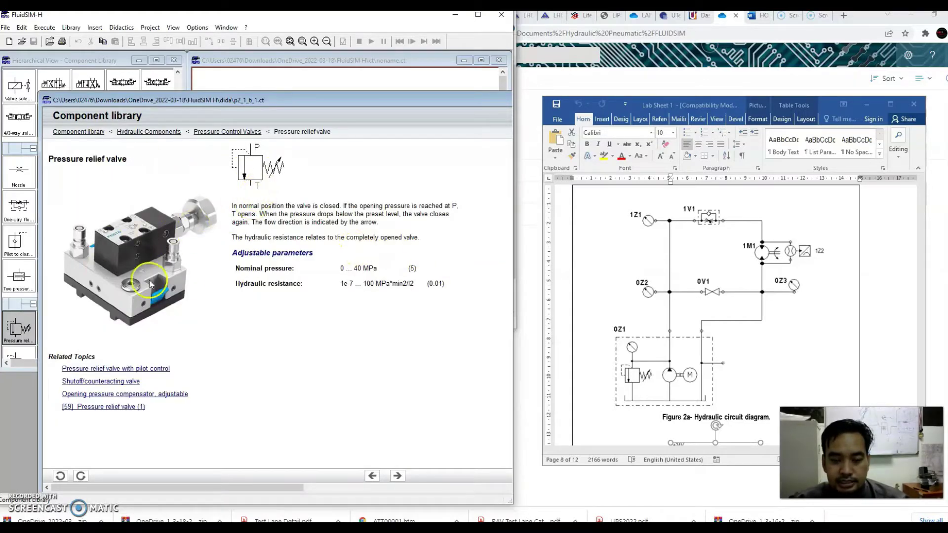
drag(381, 100, 261, 101)
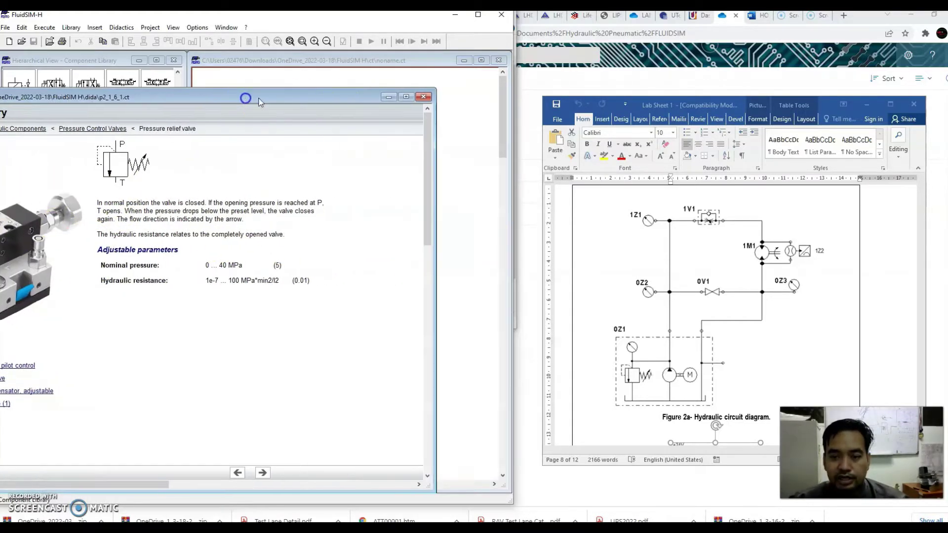
click(423, 97)
click(453, 134)
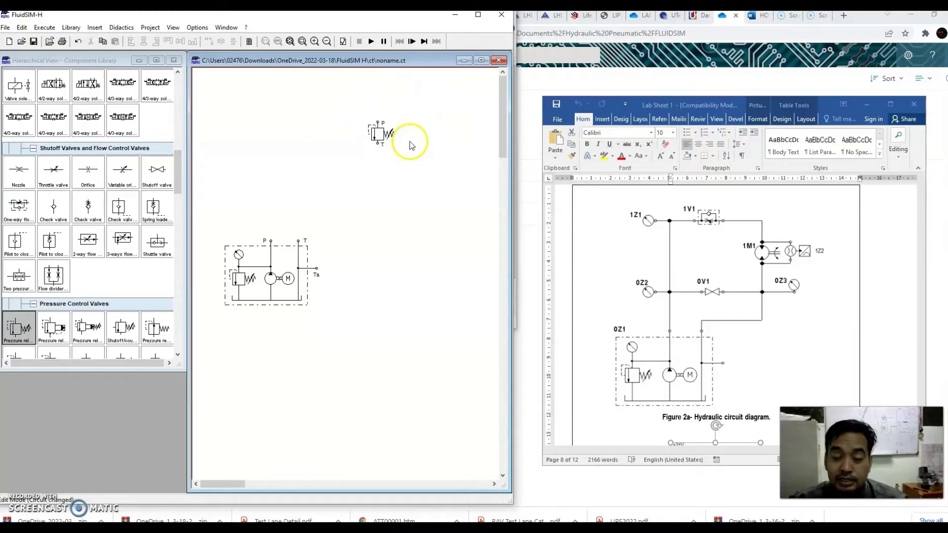
mouse_move(393, 146)
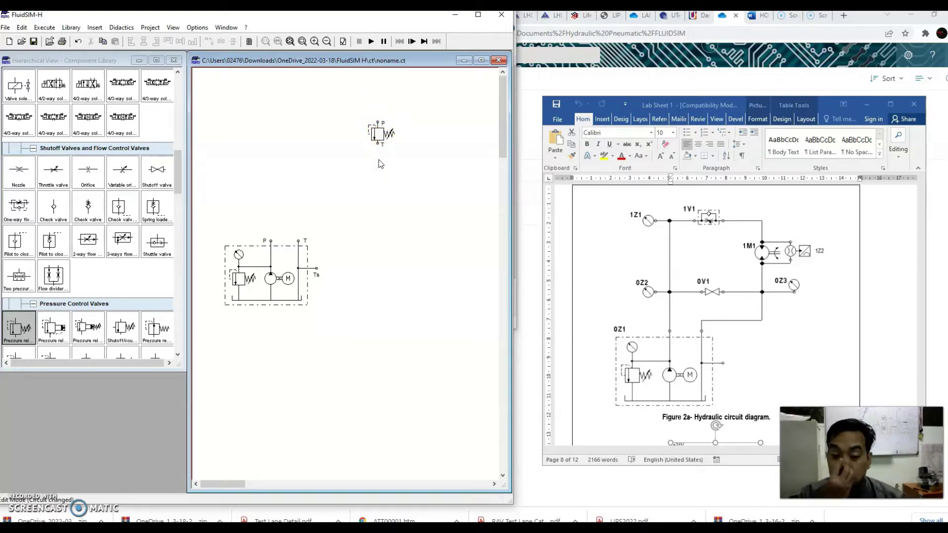
Place a Tank from the Supply Elements beside the pump unit and connect it to the unit's Ts port.
mouse_move(275, 281)
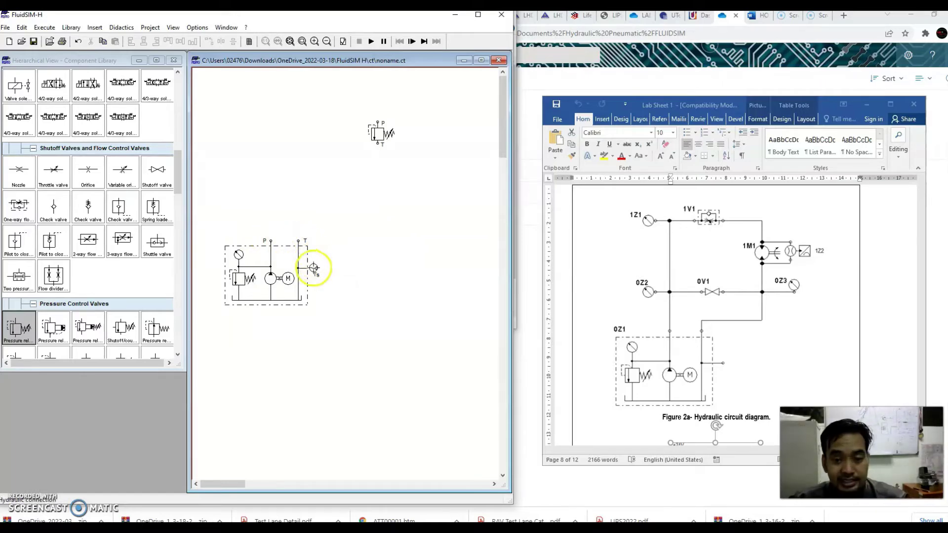
mouse_move(317, 282)
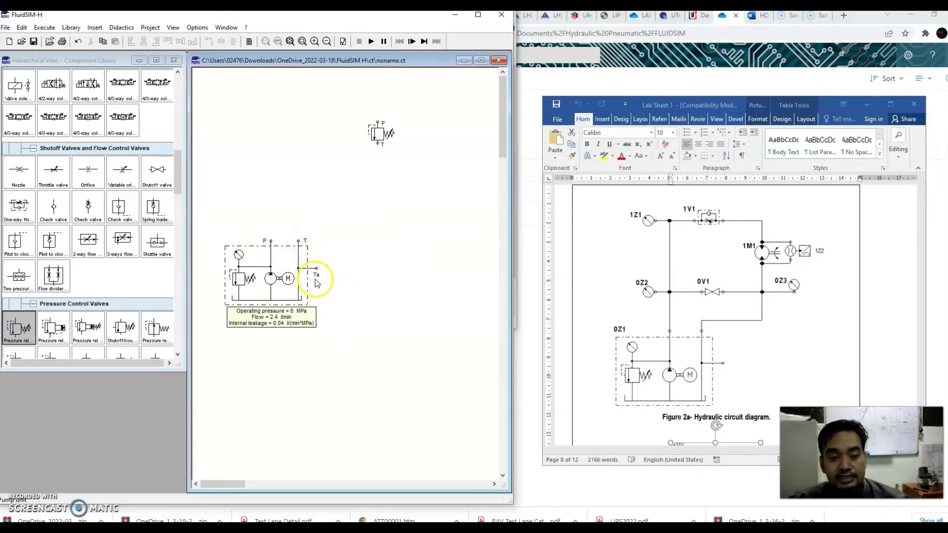
drag(179, 173, 190, 109)
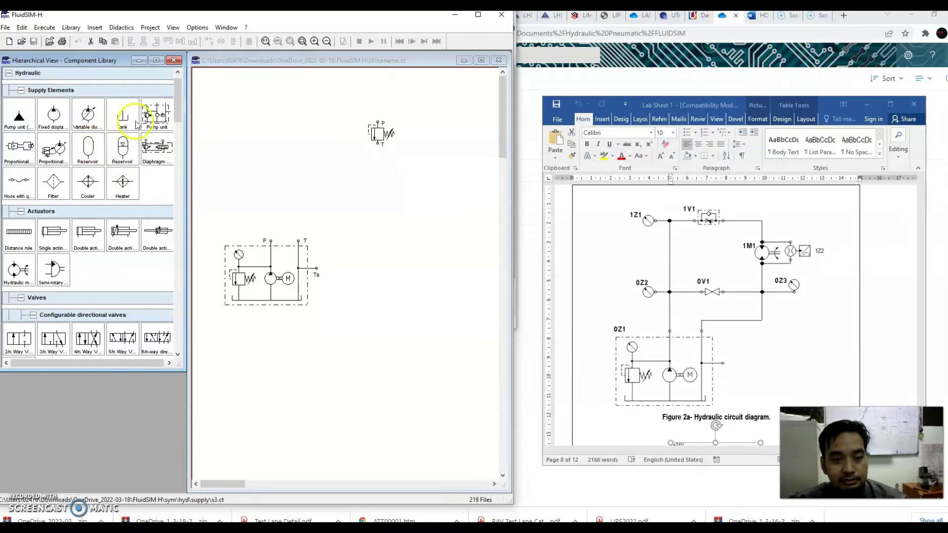
drag(122, 115, 336, 284)
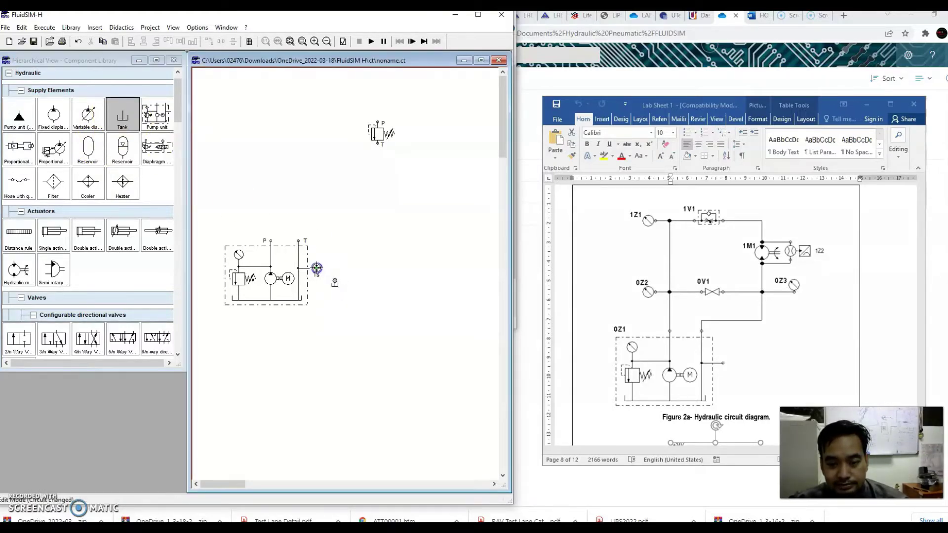
mouse_move(292, 287)
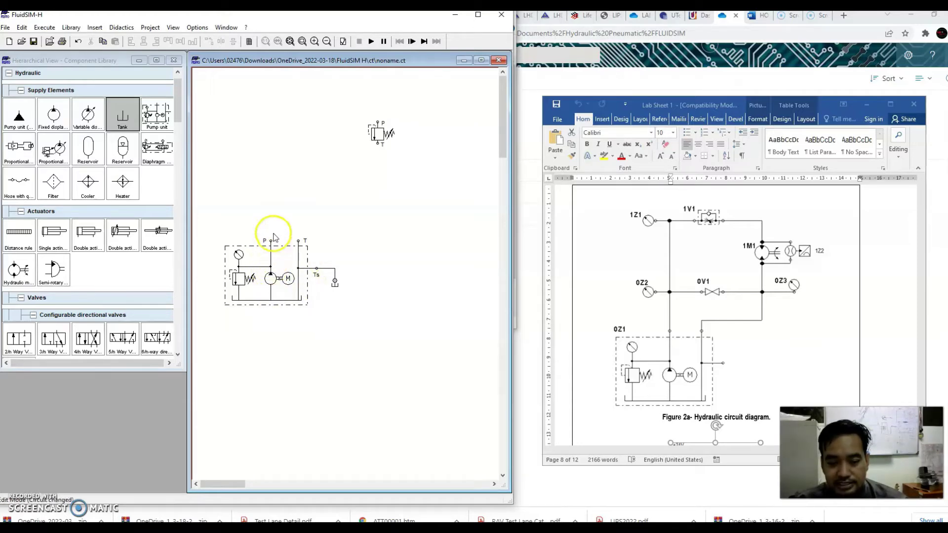
mouse_move(268, 262)
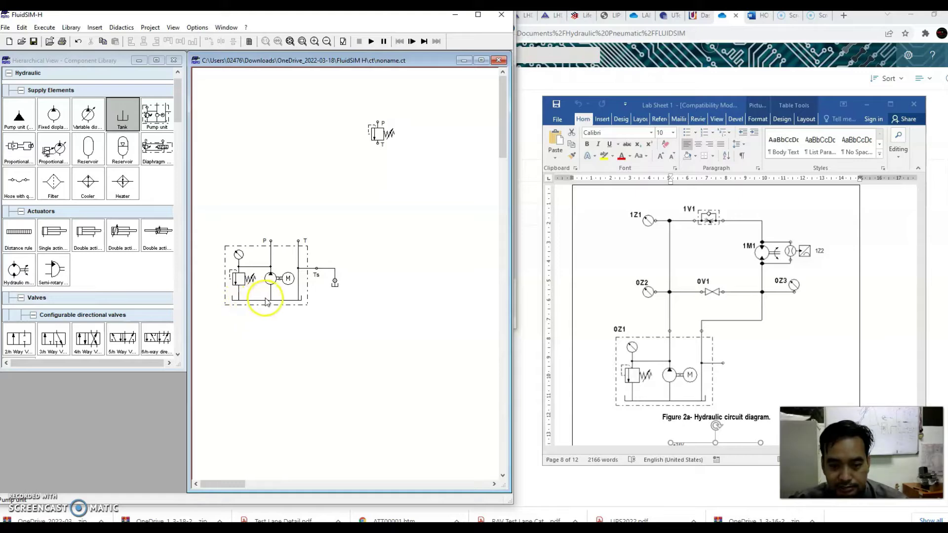
Set the pump unit's operating pressure to 10 MPa and its flow to 4 l/min.
click(261, 274)
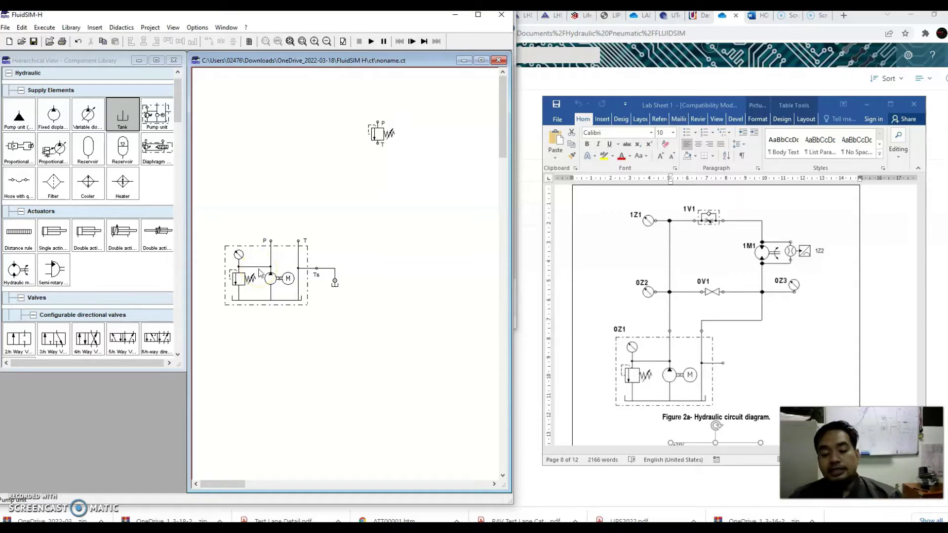
mouse_move(312, 263)
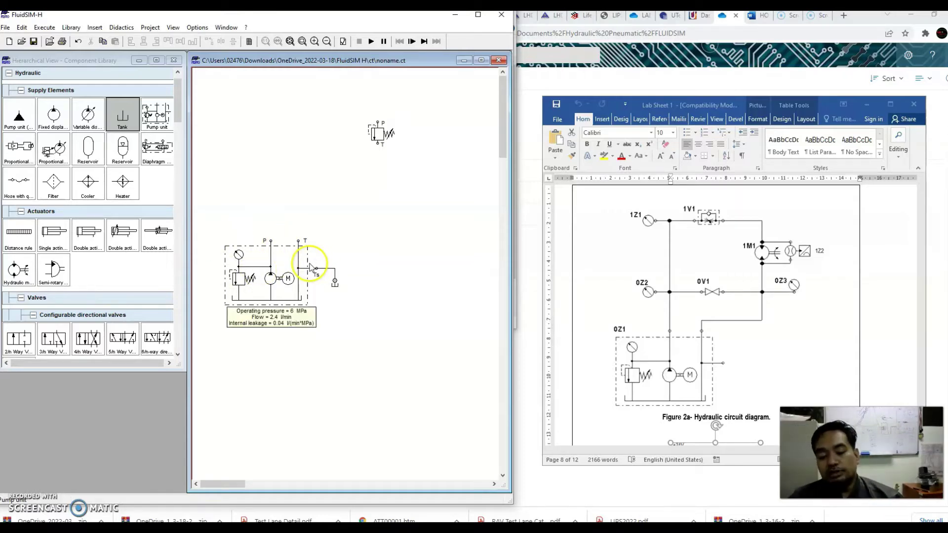
click(250, 277)
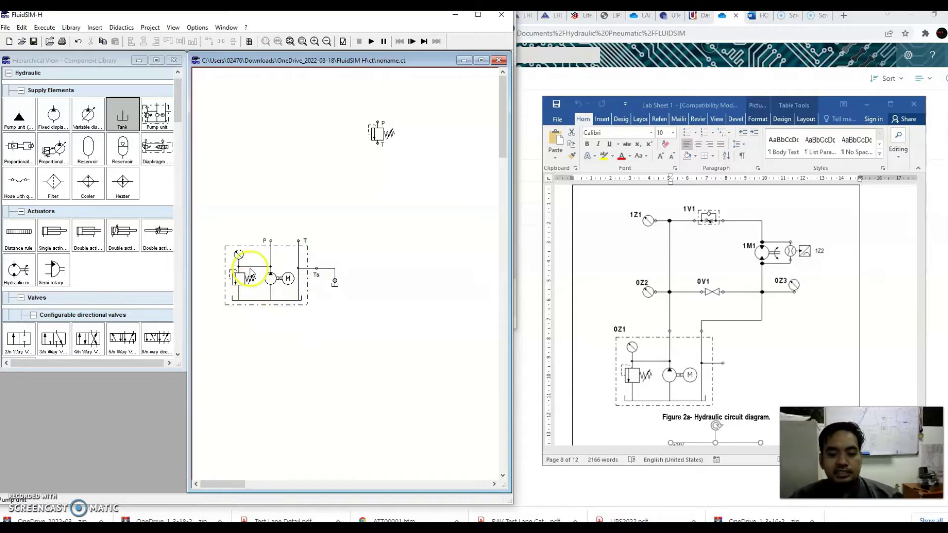
double_click(250, 273)
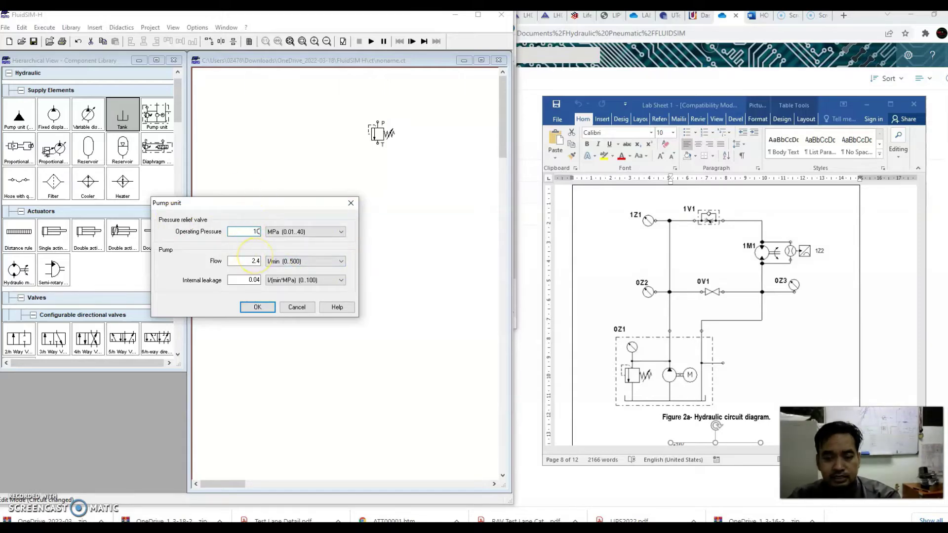
double_click(254, 261)
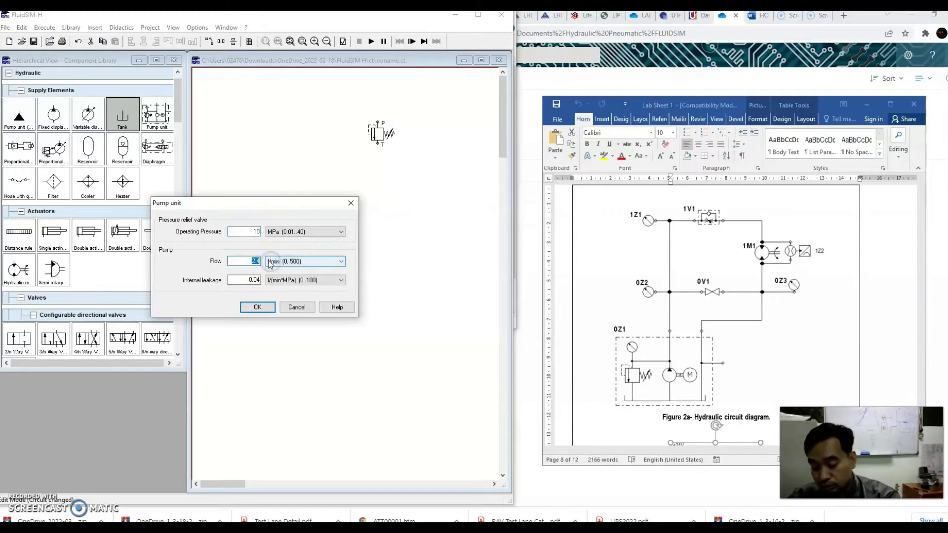
text(4)
click(257, 307)
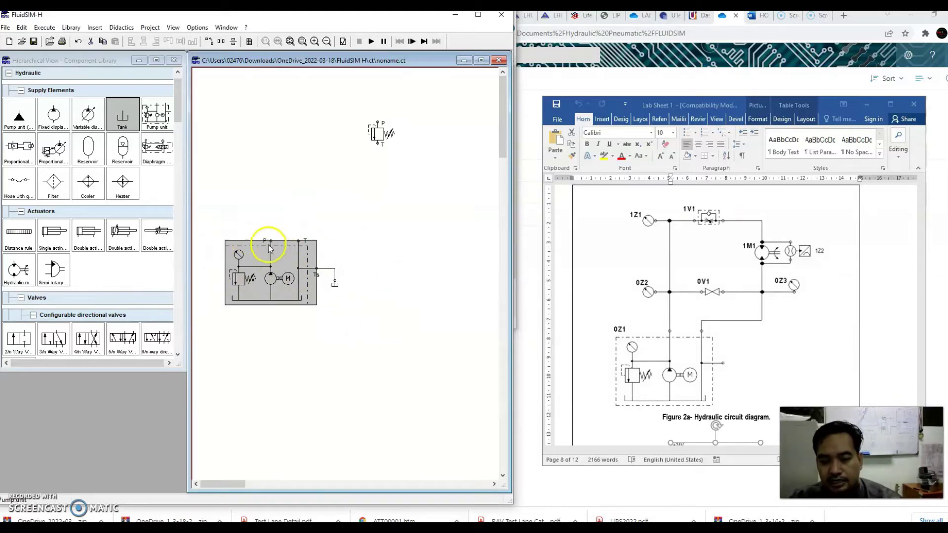
Delete the separate pressure relief valve from the circuit.
click(371, 230)
click(381, 137)
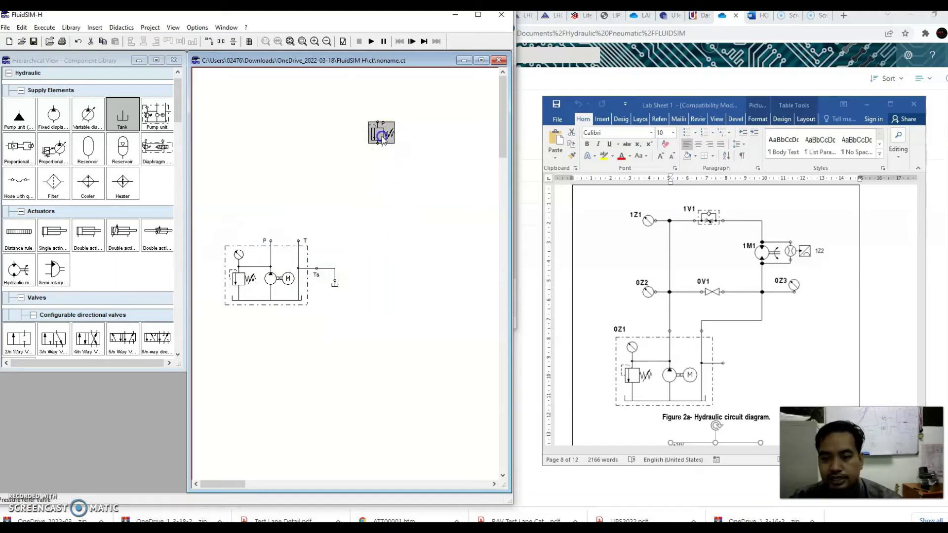
key(Delete)
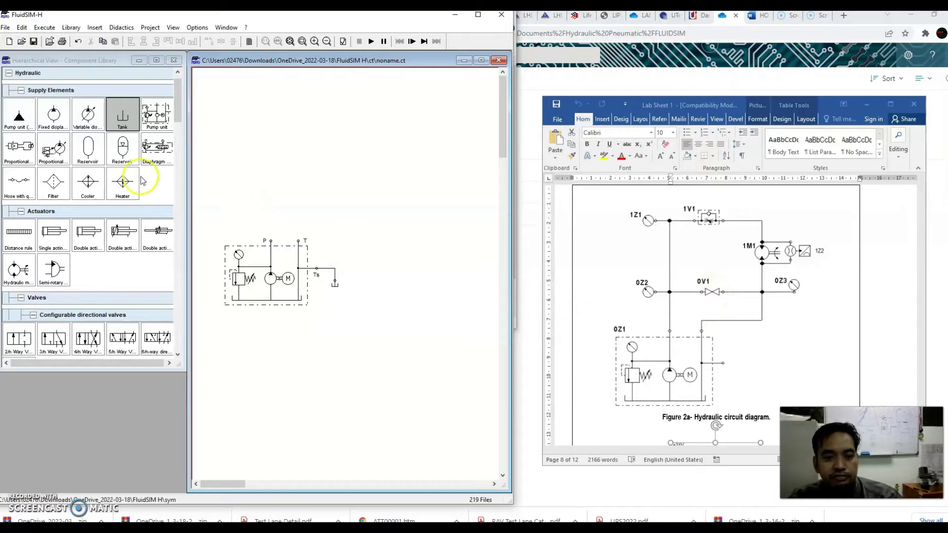
Place a Shutoff valve from the Shutoff Valves and Flow Control Valves in the free area above the pump unit.
drag(181, 114, 186, 176)
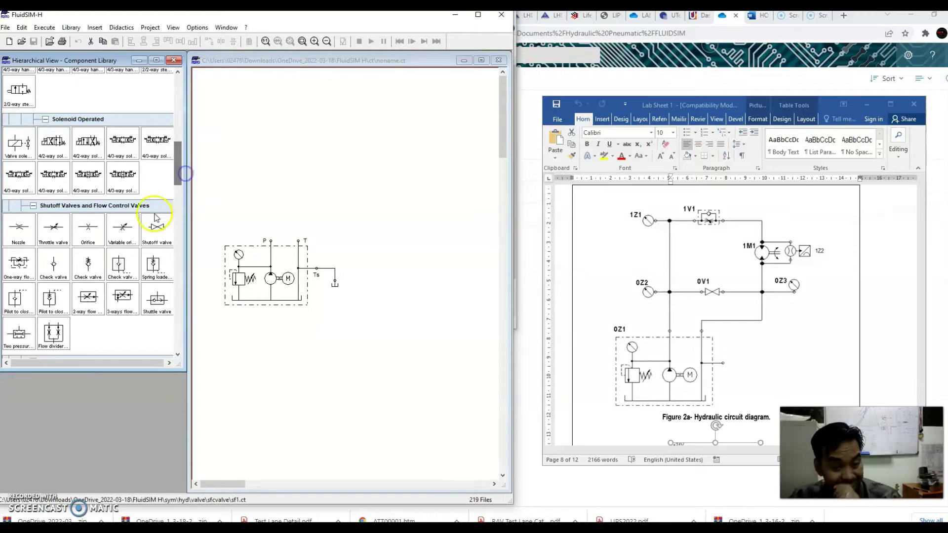
drag(157, 228, 367, 165)
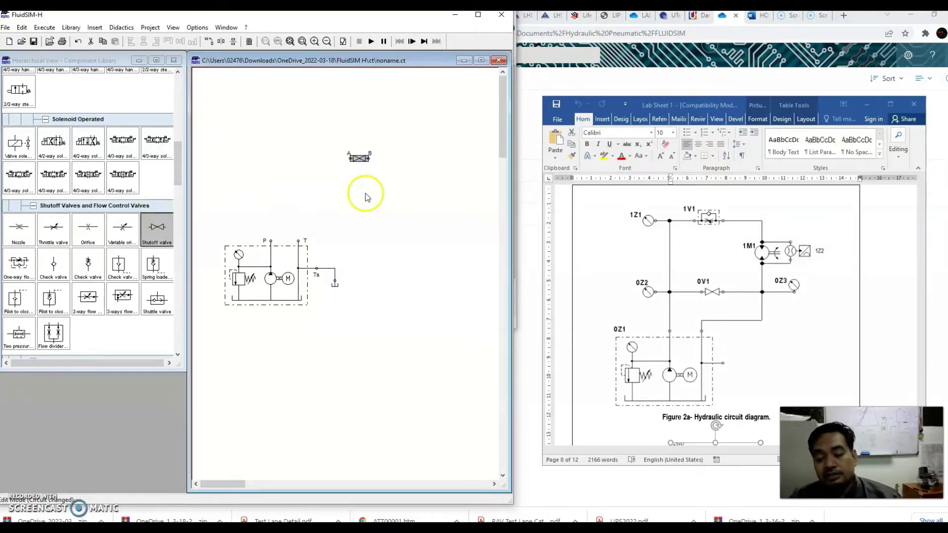
click(366, 196)
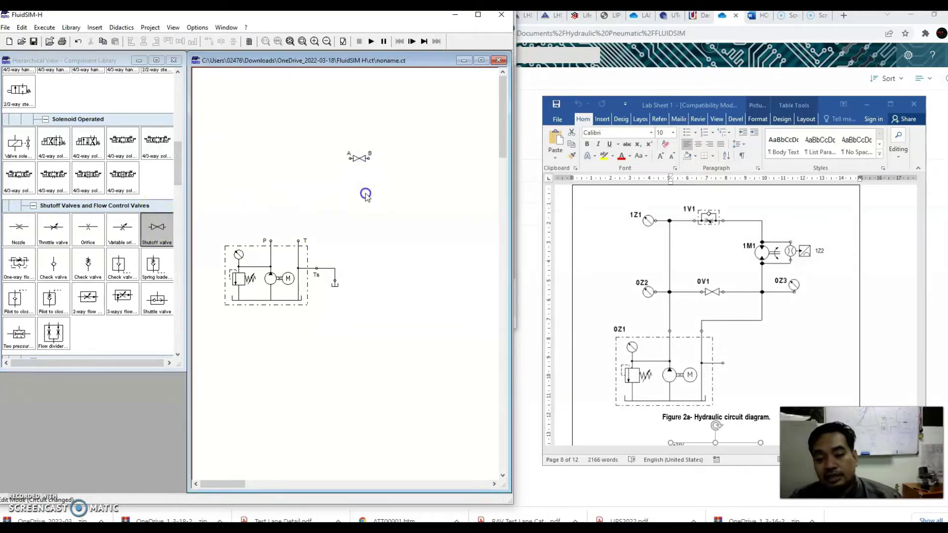
Read the component description of the shutoff valve and close it.
right_click(359, 161)
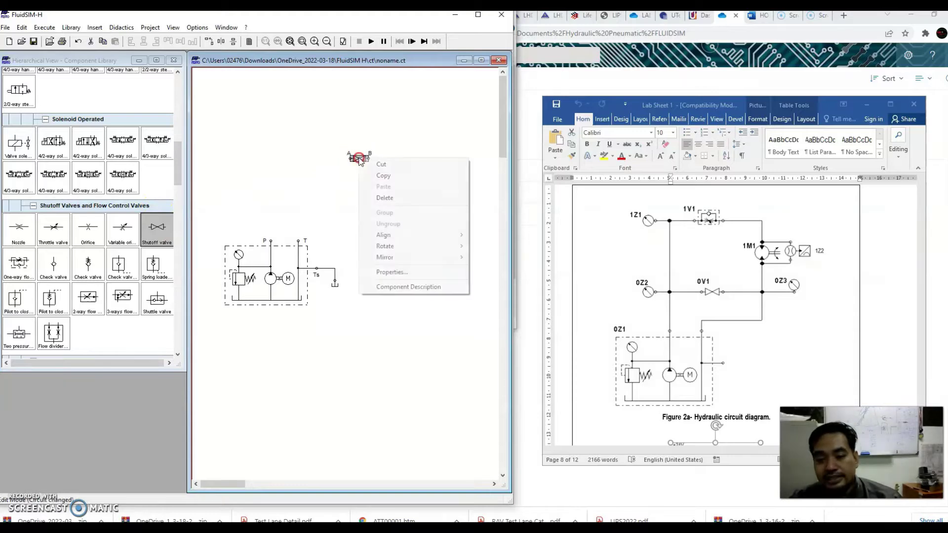
click(402, 285)
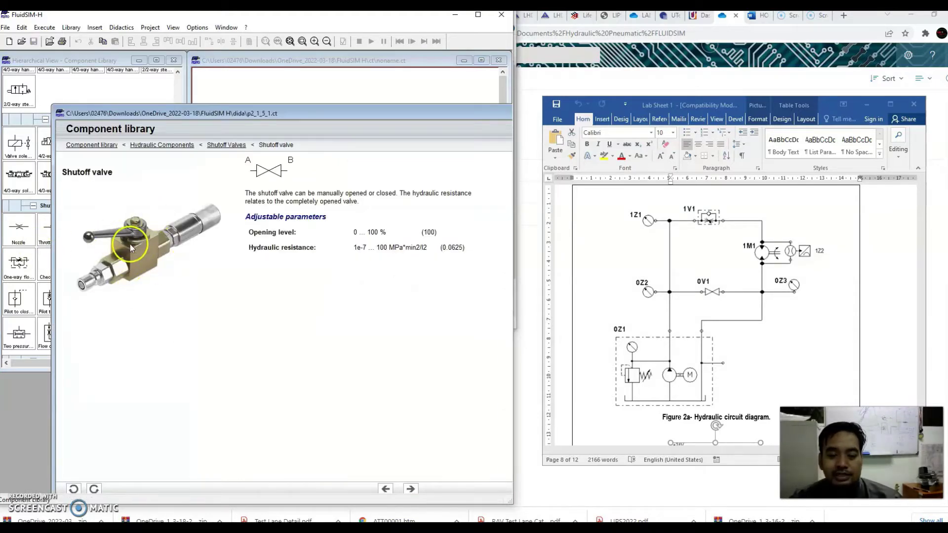
click(131, 246)
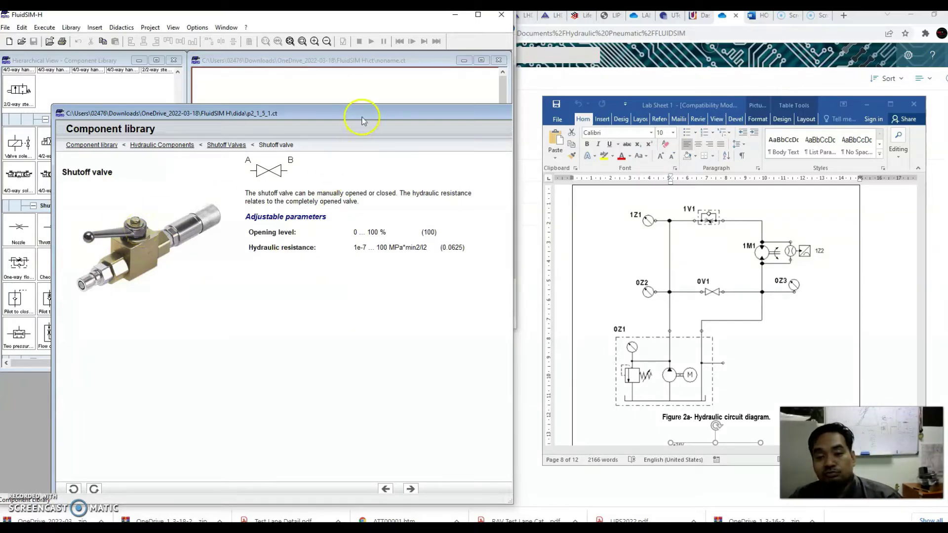
drag(364, 114, 170, 103)
click(379, 101)
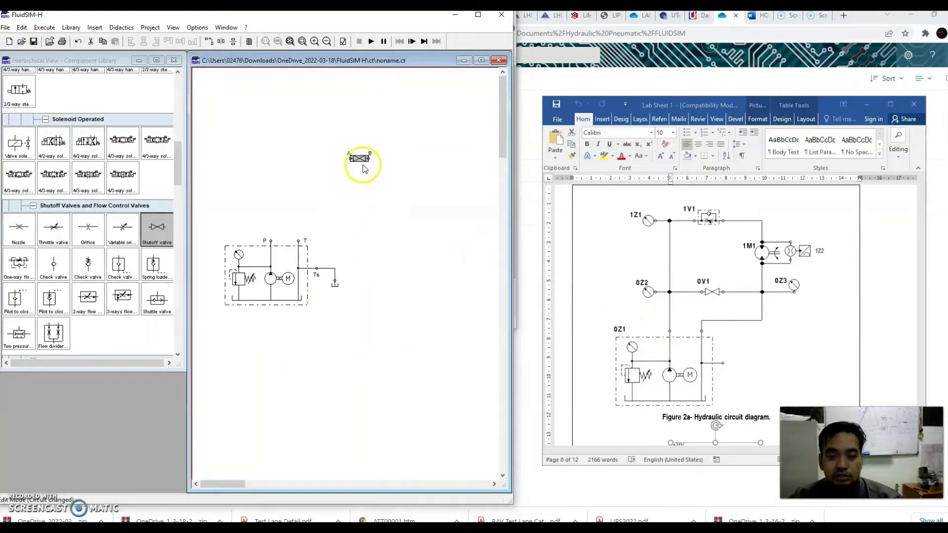
Move the shutoff valve above the pump unit's ports and connect its port A to P and port B to T.
drag(361, 159, 287, 191)
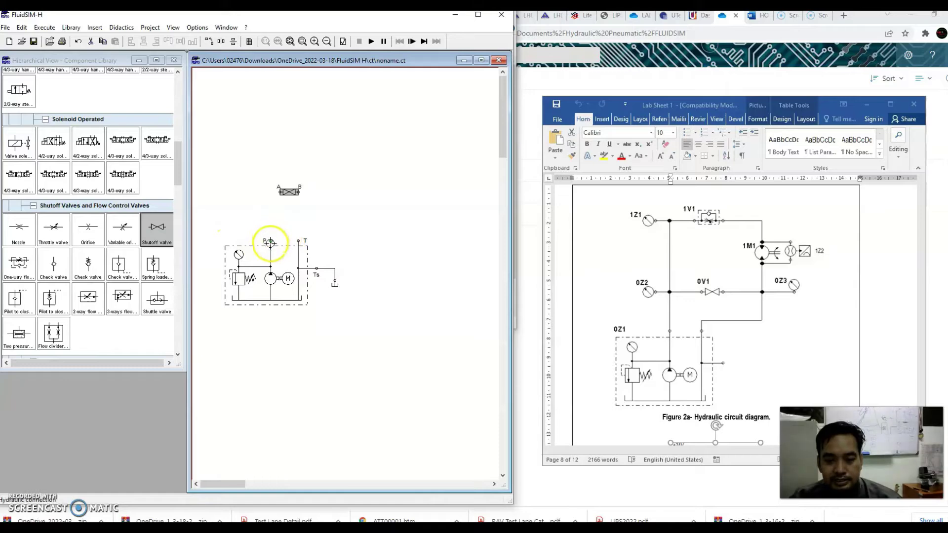
click(270, 242)
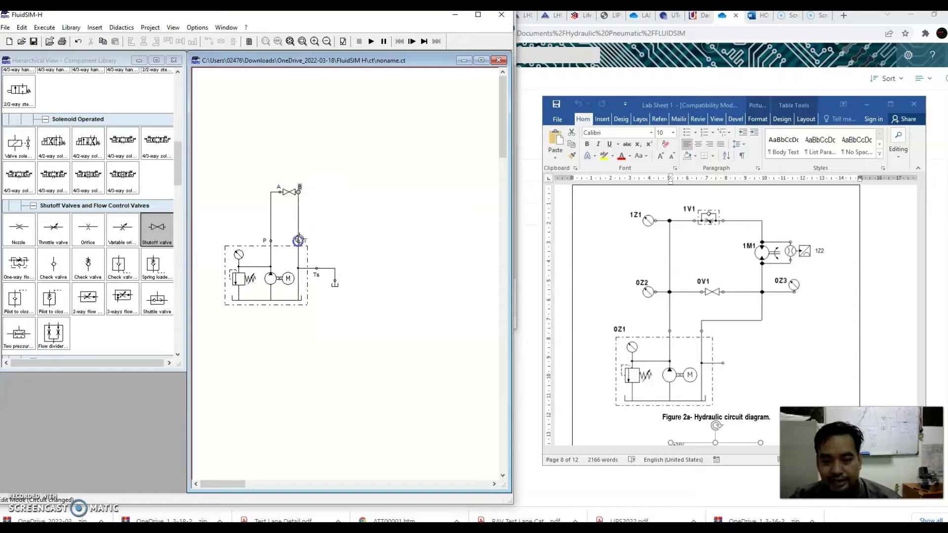
click(360, 191)
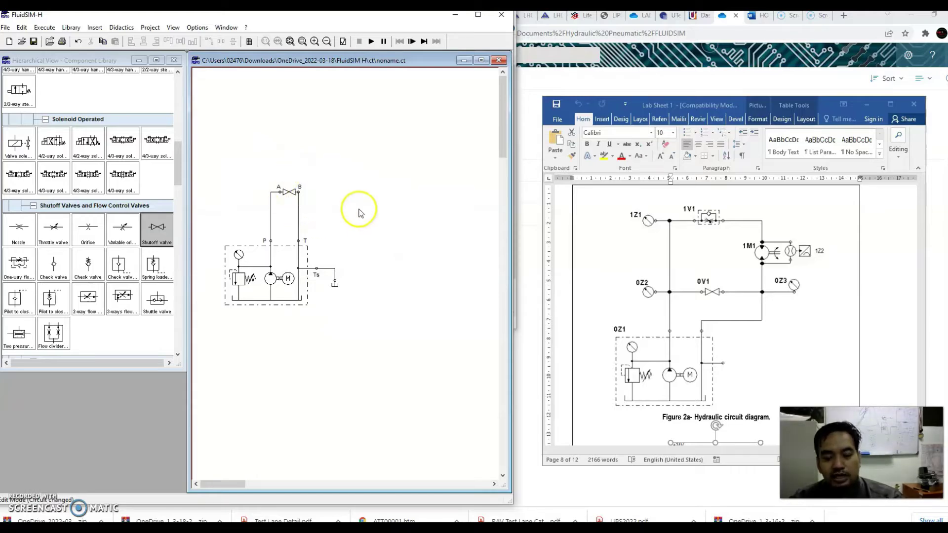
click(270, 208)
Place a Manometer from the Measuring instruments and Sensors beside the shutoff valve and connect it to the pressure line from P.
drag(179, 160, 182, 218)
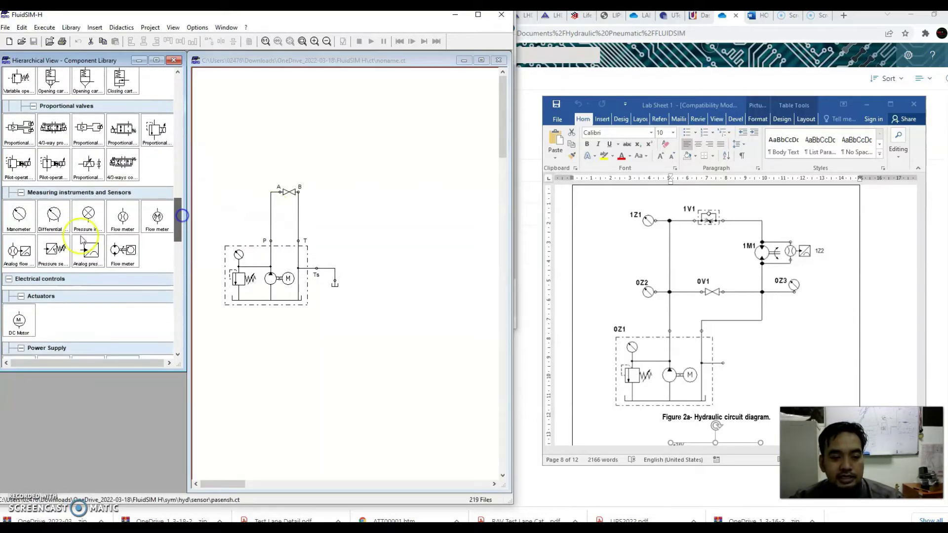
drag(19, 215, 238, 198)
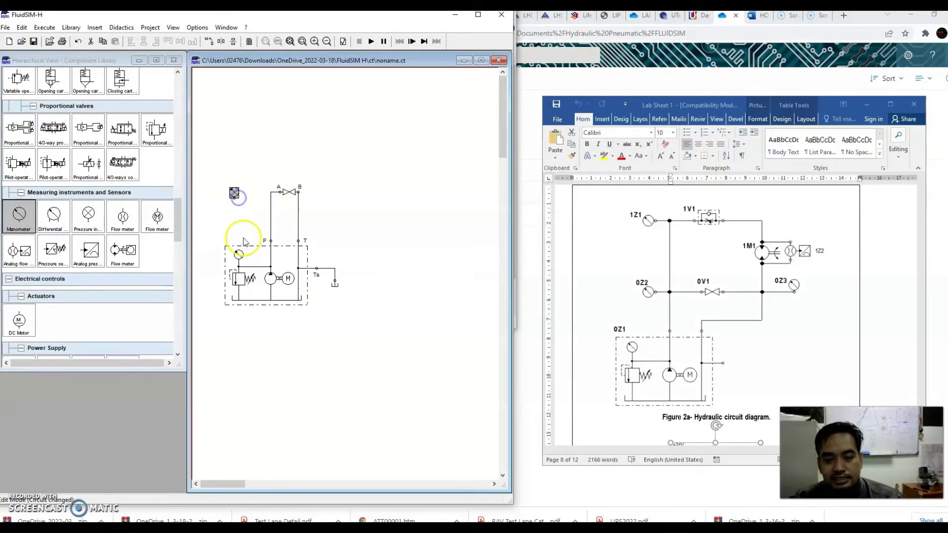
click(235, 209)
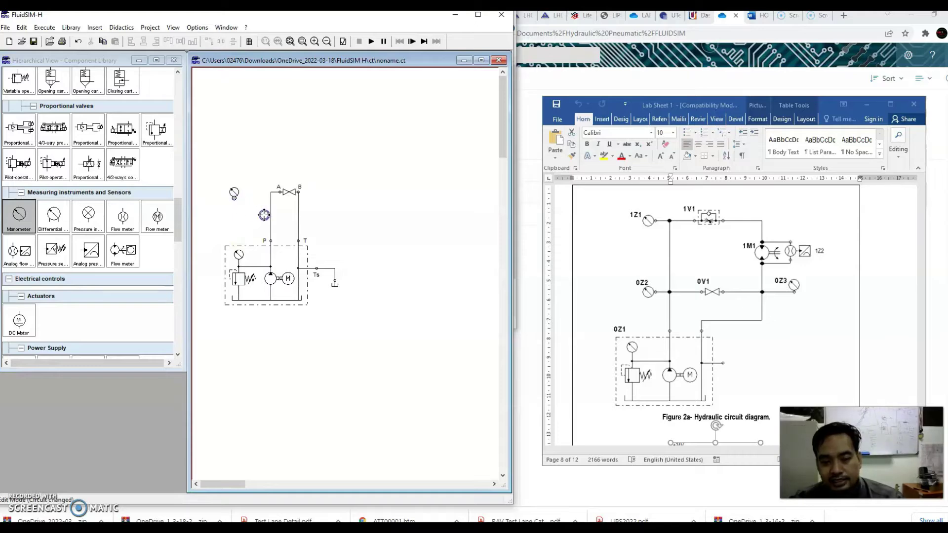
drag(271, 209, 271, 207)
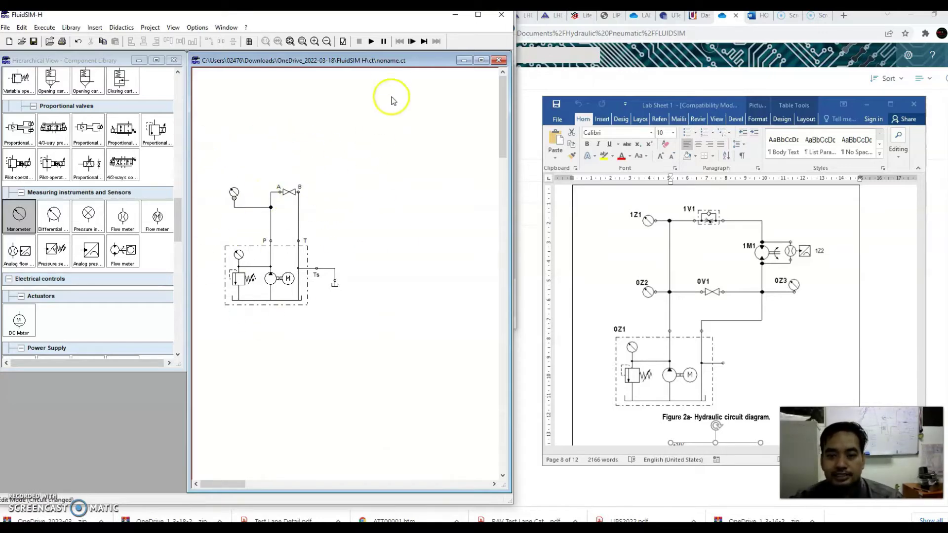
Start the simulation and check the shutoff valve's opening level.
click(372, 43)
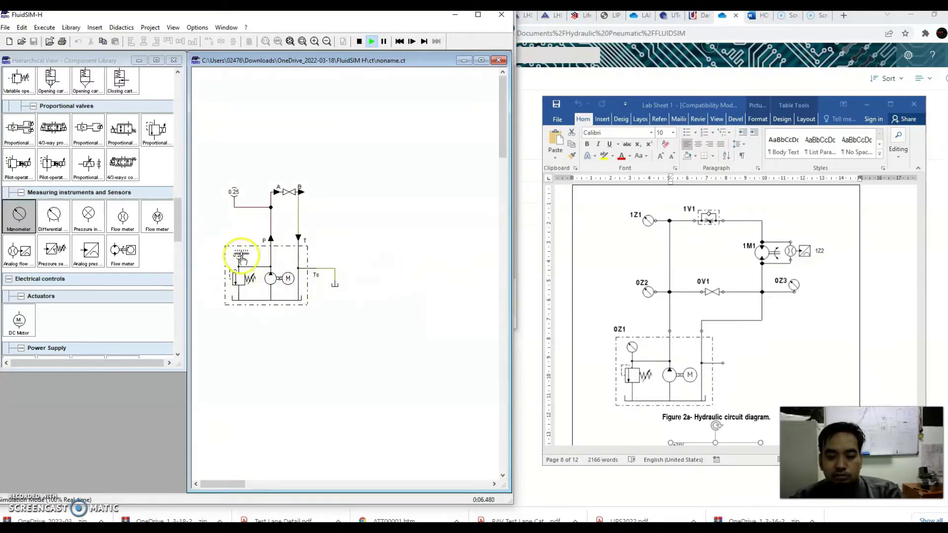
click(286, 193)
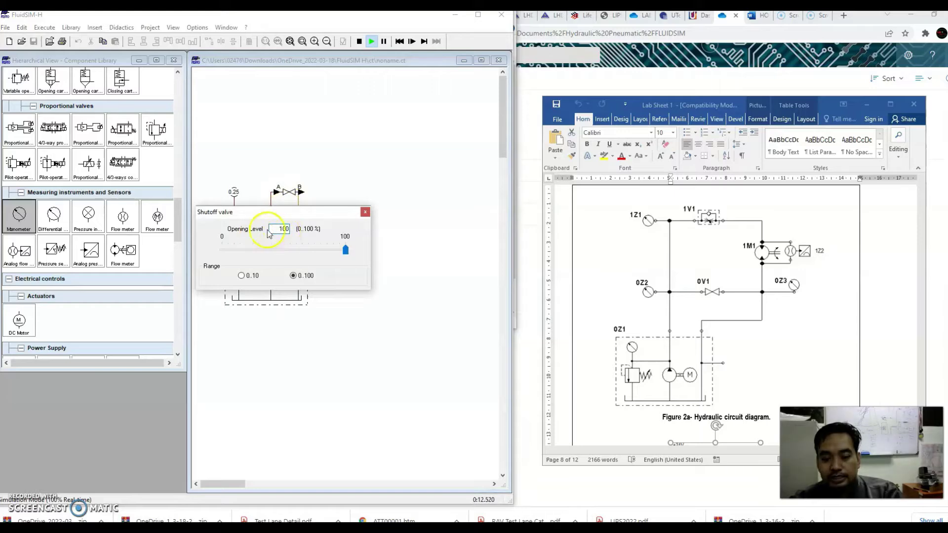
click(285, 230)
click(365, 211)
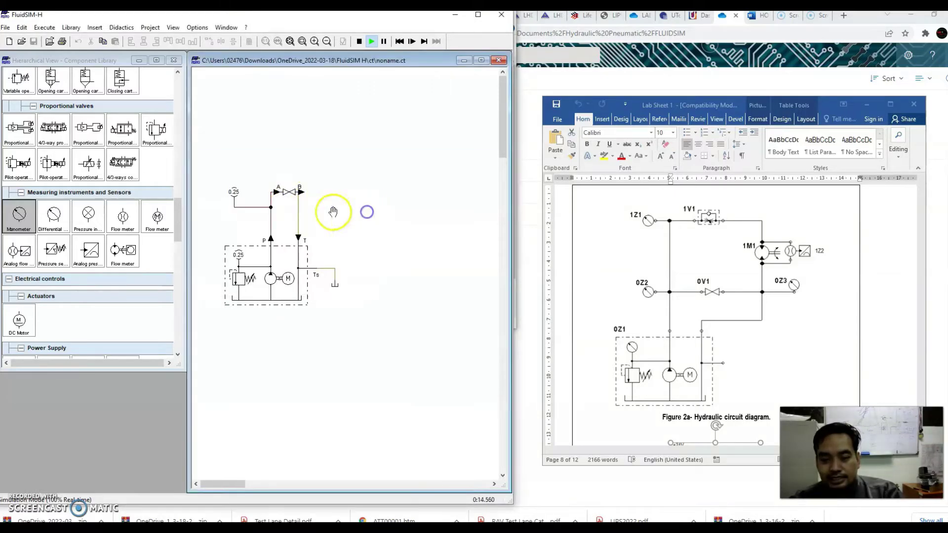
Set the shutoff valve's opening level to 0 % in the running simulation and inspect the pump unit's gauge.
click(290, 195)
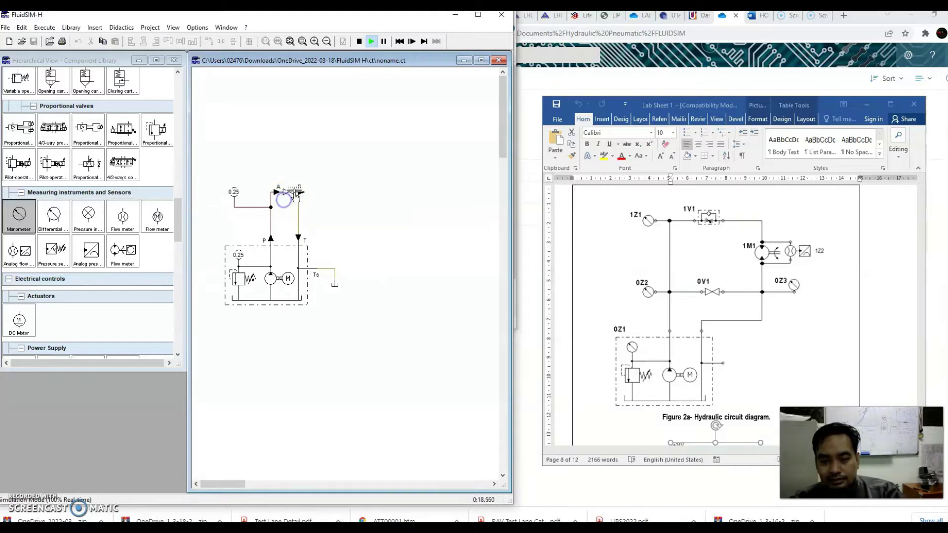
click(291, 196)
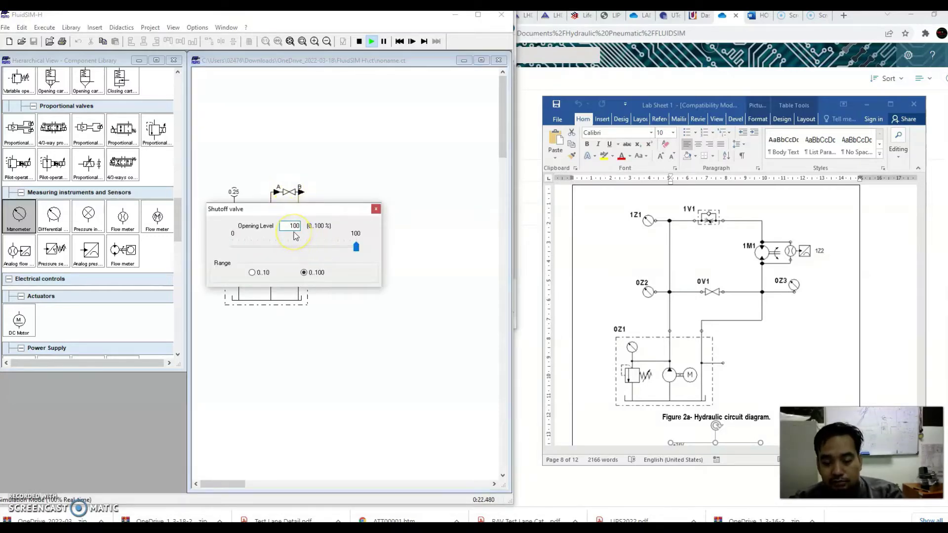
drag(356, 249, 232, 247)
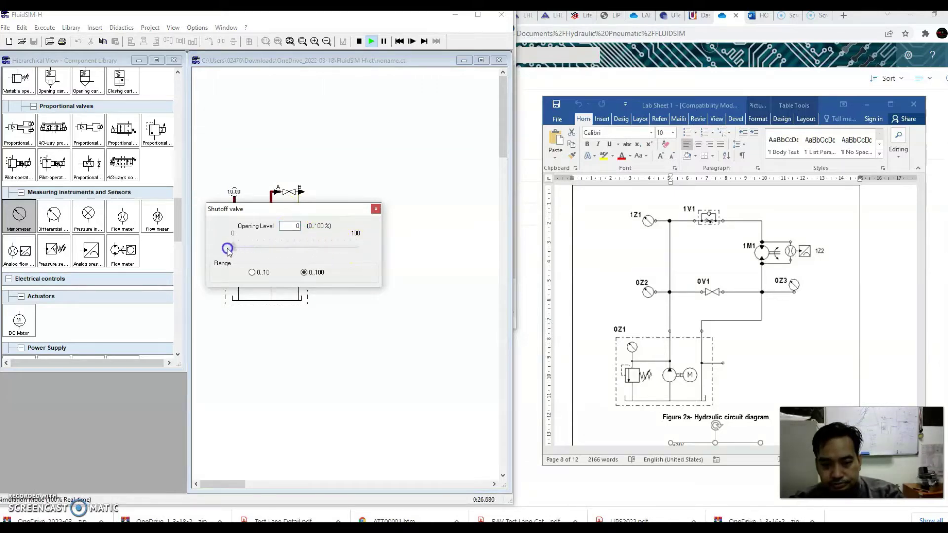
click(375, 209)
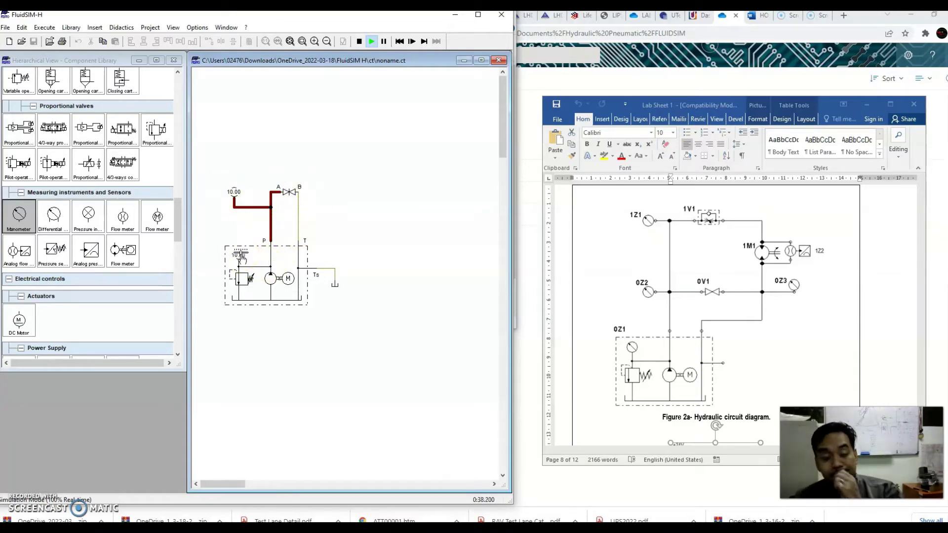
mouse_move(241, 259)
mouse_down()
mouse_move(275, 259)
mouse_move(275, 275)
mouse_move(238, 258)
mouse_up()
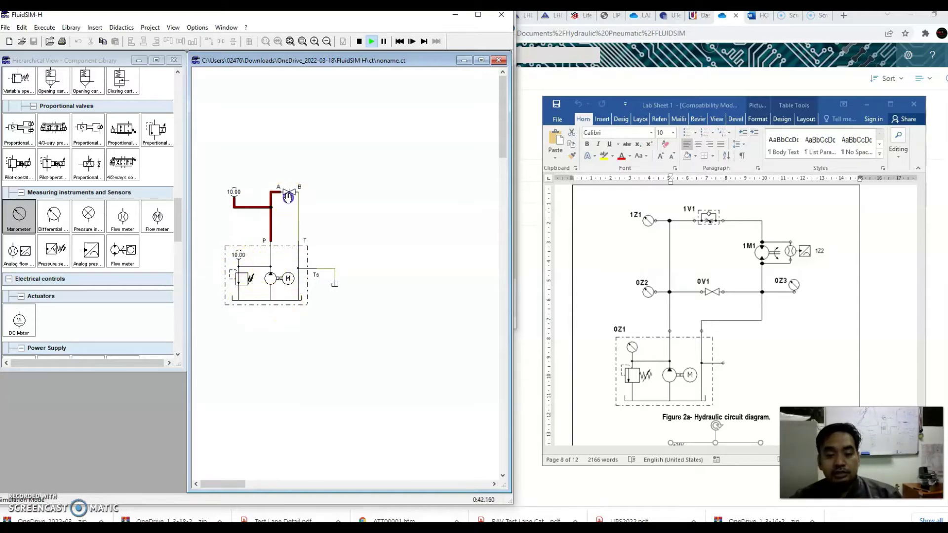
Set the shutoff valve's opening level to 4.57 % in the 0..10 range and to 100 % in the 0..100 range.
click(288, 196)
click(237, 249)
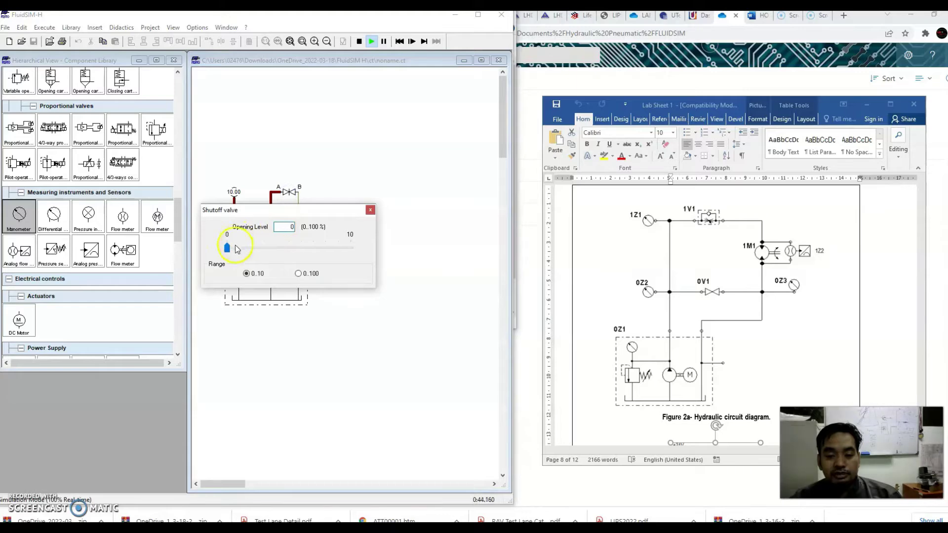
drag(237, 250, 285, 250)
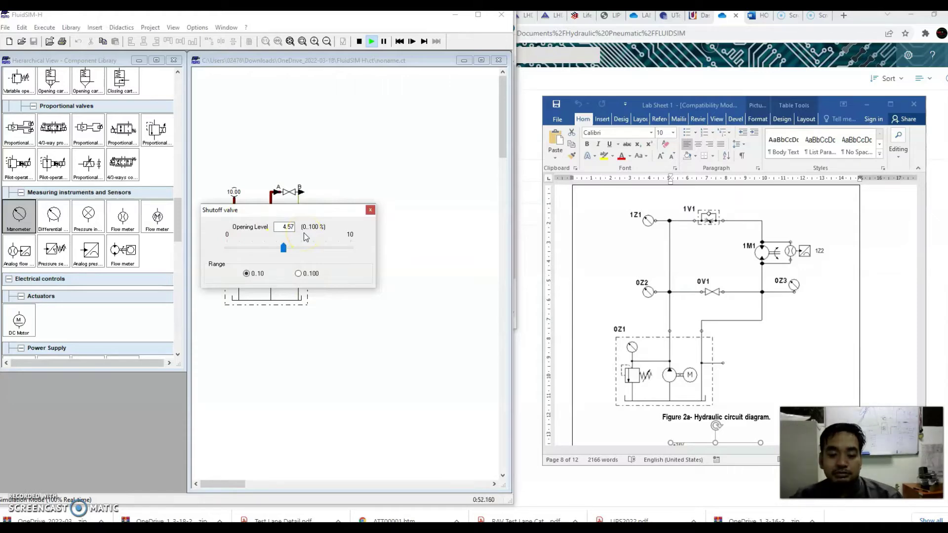
click(247, 274)
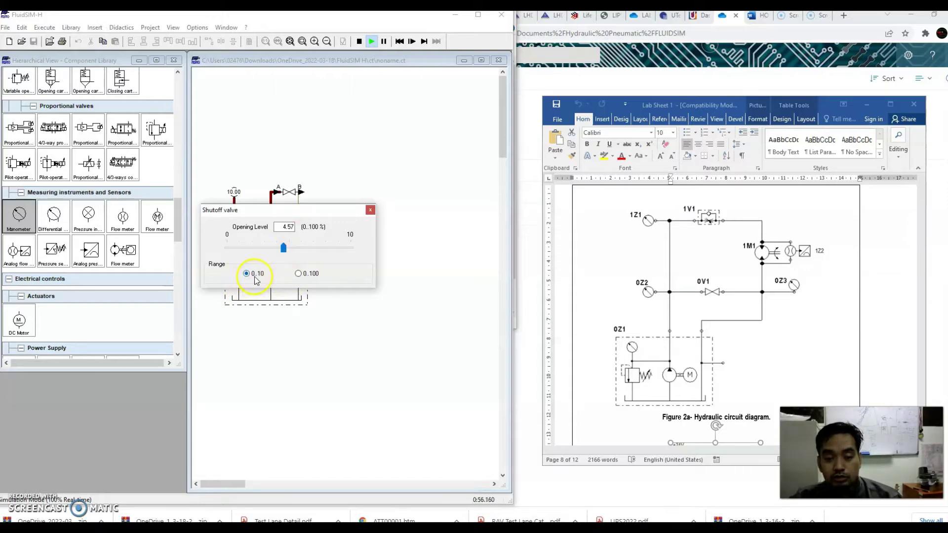
click(299, 276)
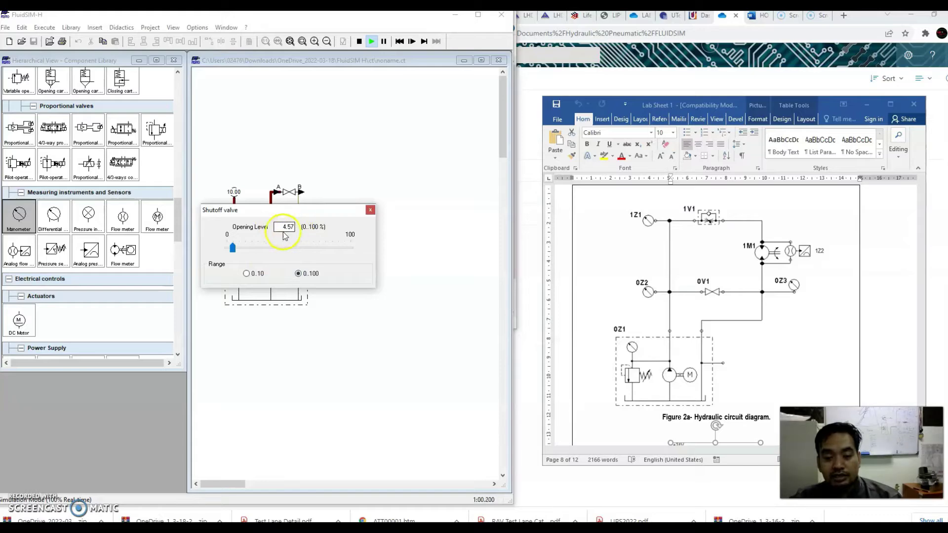
drag(233, 248, 352, 251)
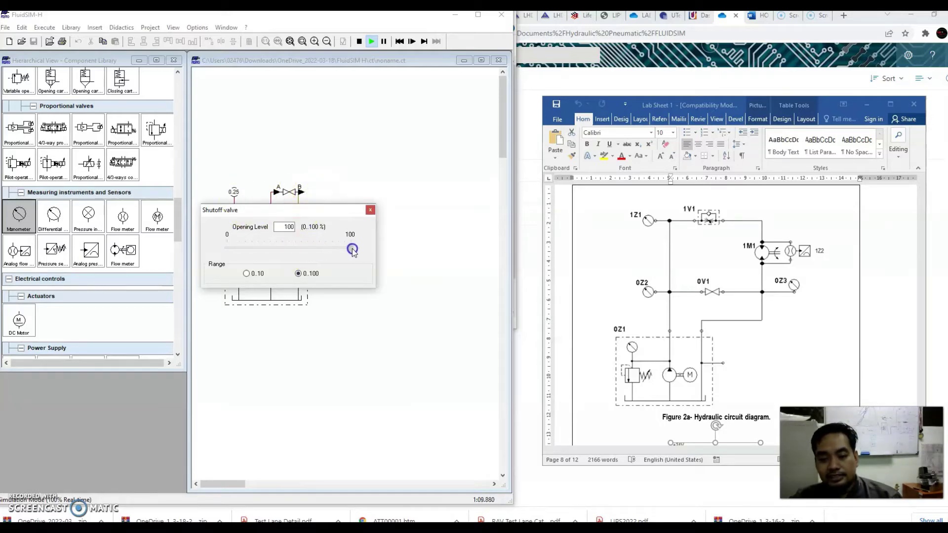
Stop the simulation, then add a second Manometer and connect it to the return line between the shutoff valve's port B and T.
click(371, 211)
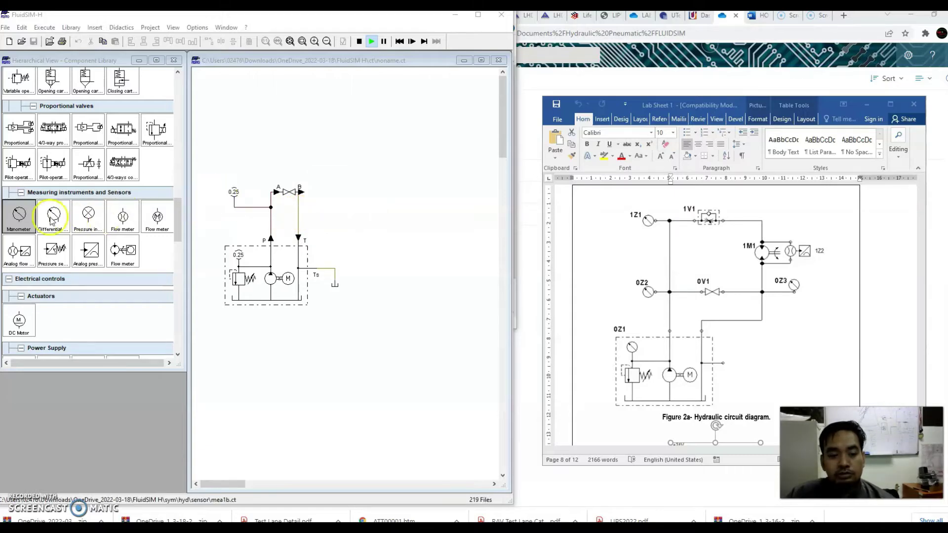
click(13, 217)
click(349, 226)
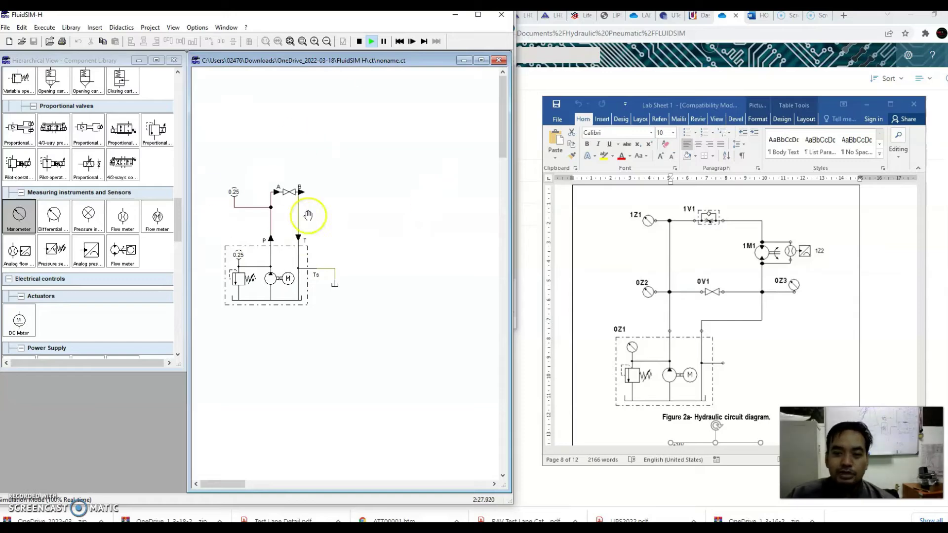
click(359, 41)
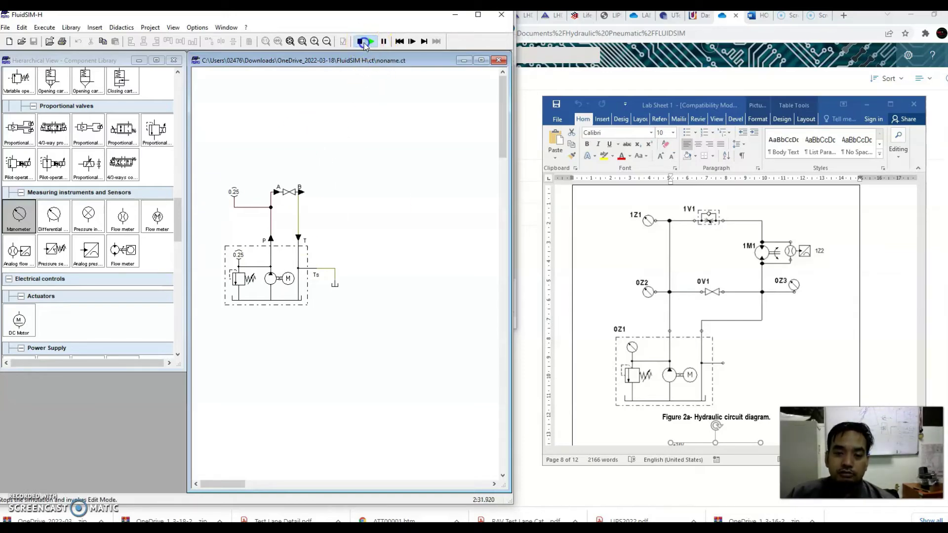
click(245, 193)
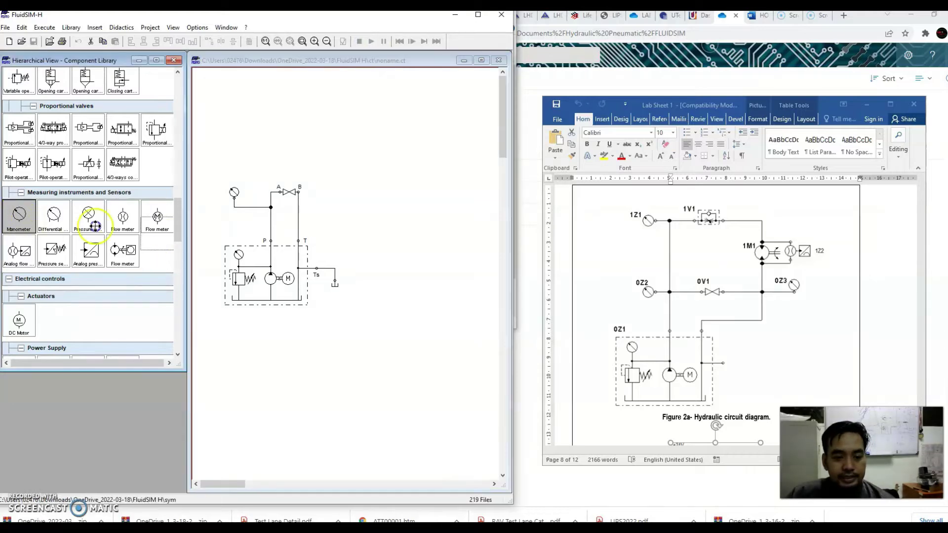
drag(90, 215, 327, 201)
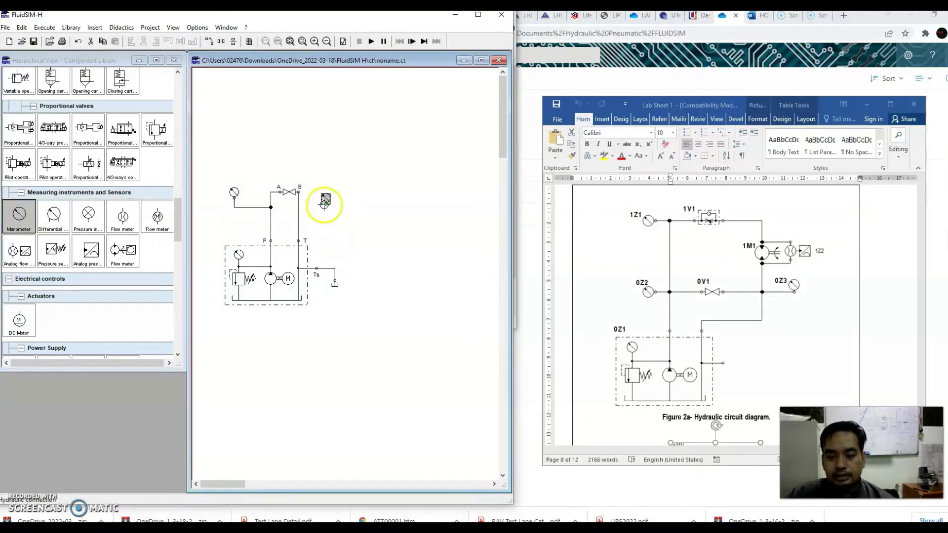
click(327, 217)
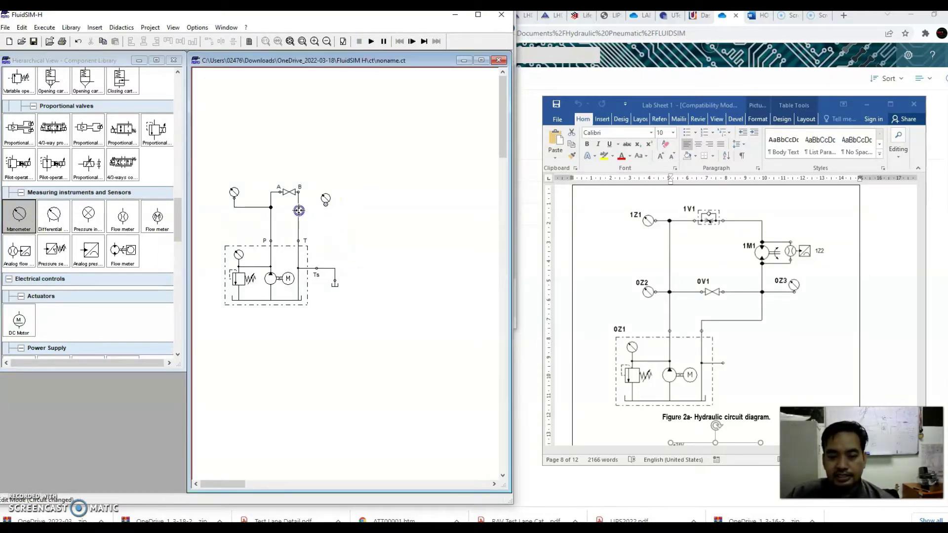
drag(299, 210, 326, 204)
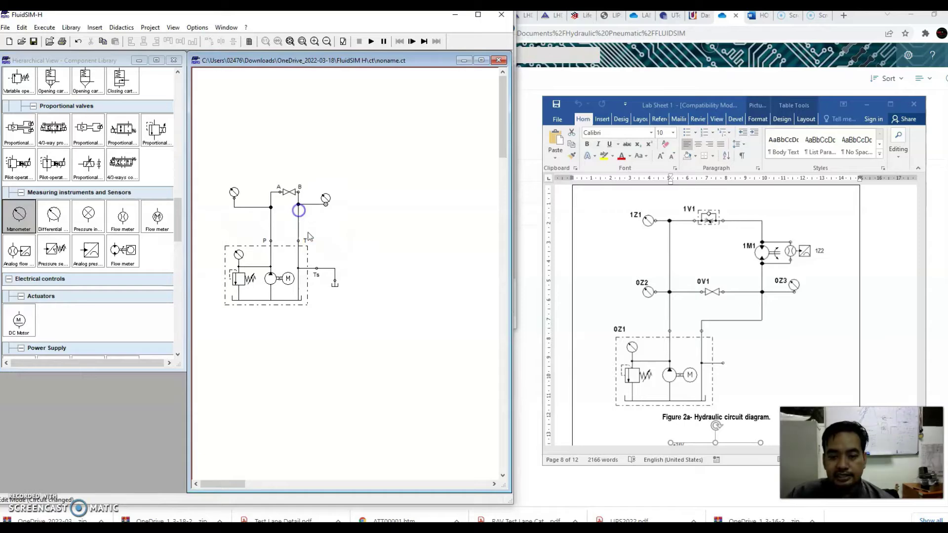
Run the simulation to compare the manometers on both sides of the shutoff valve, then stop it.
click(370, 43)
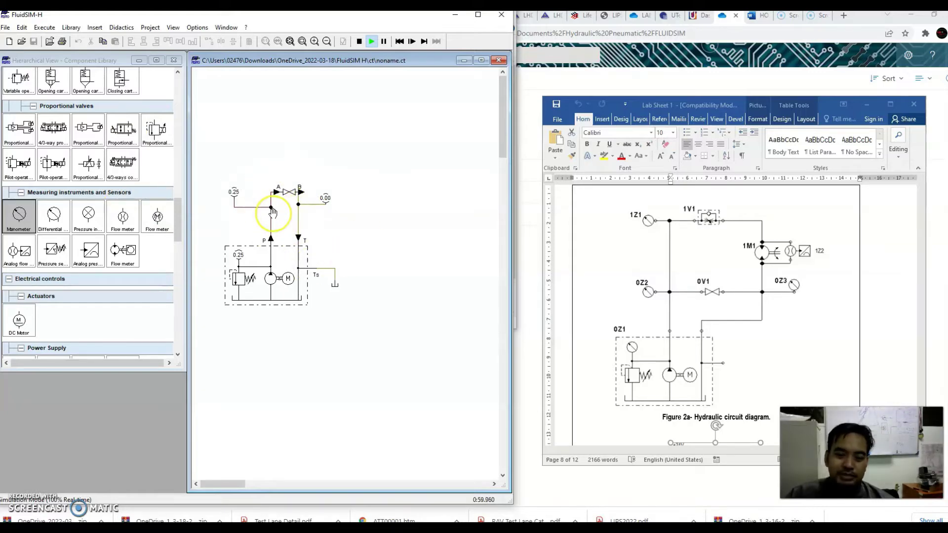
click(291, 41)
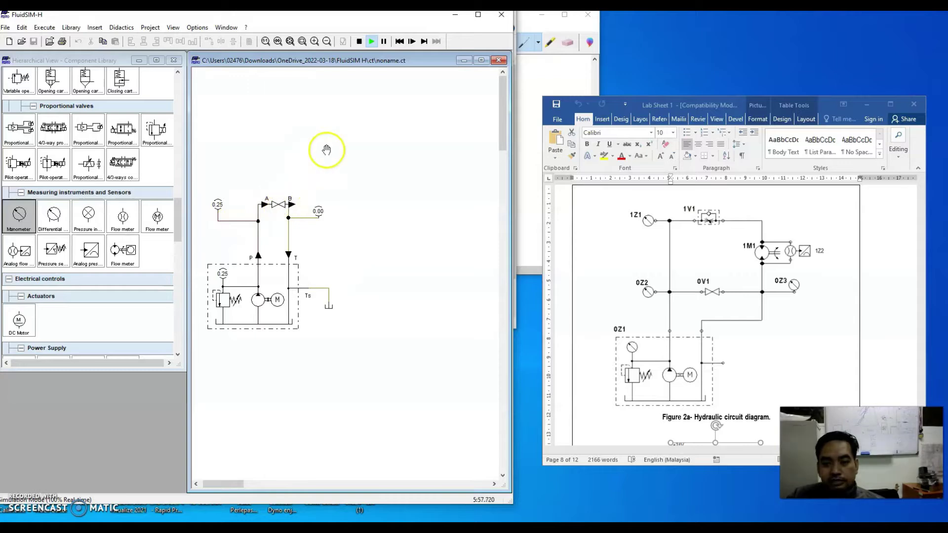
click(359, 41)
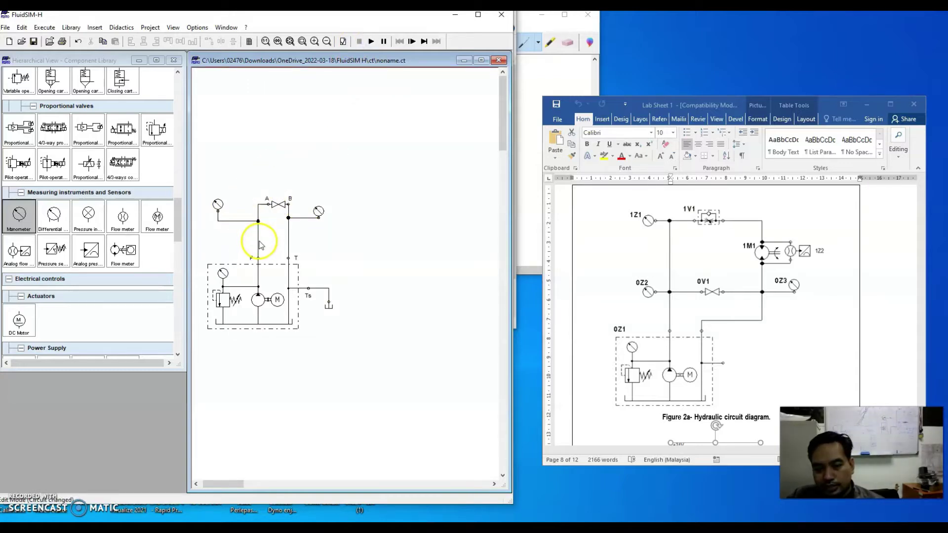
Delete the hydraulic lines linking the pump unit's P and T ports, the shutoff valve and both adjacent manometers.
key(Delete)
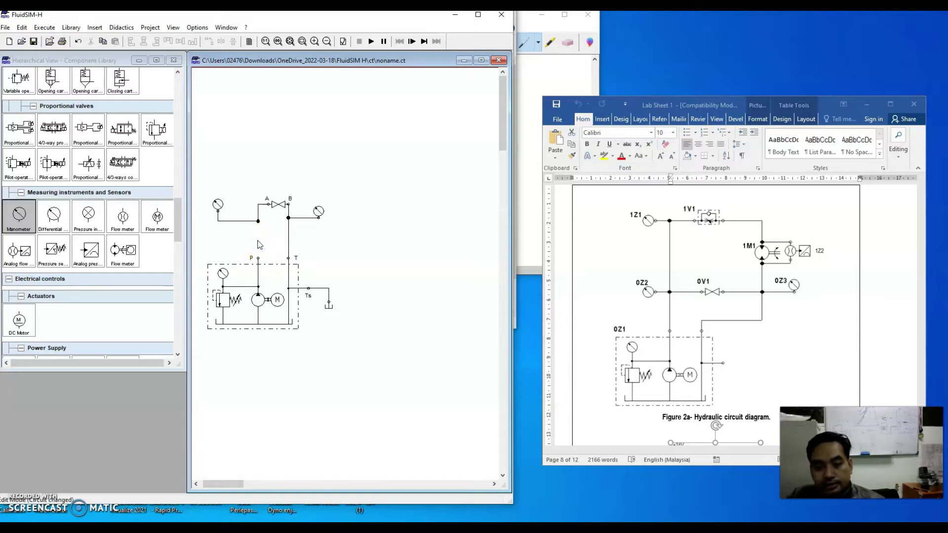
click(257, 214)
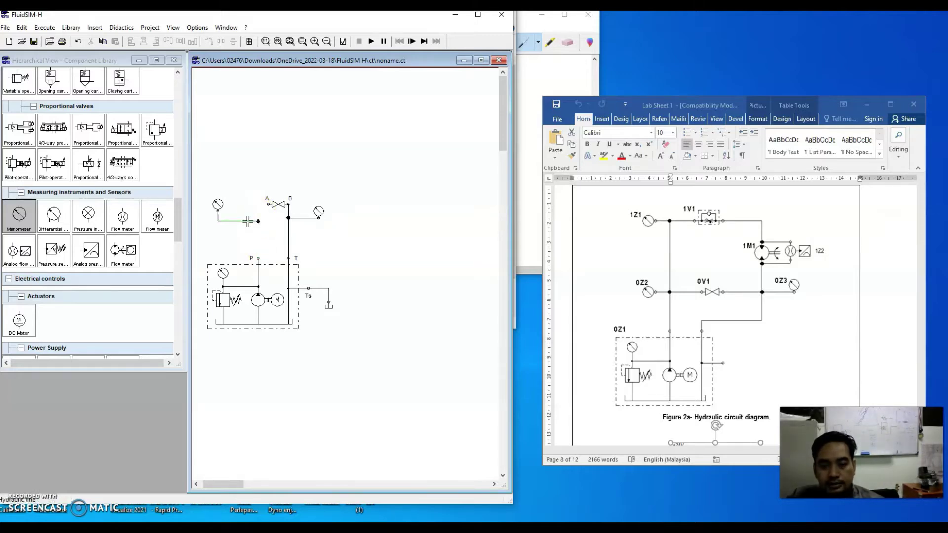
click(248, 221)
key(Delete)
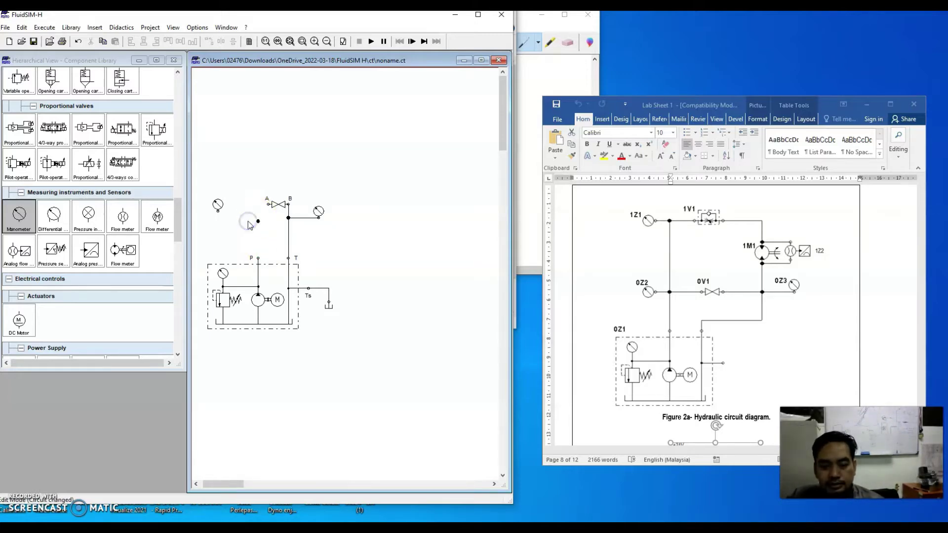
click(288, 217)
key(Delete)
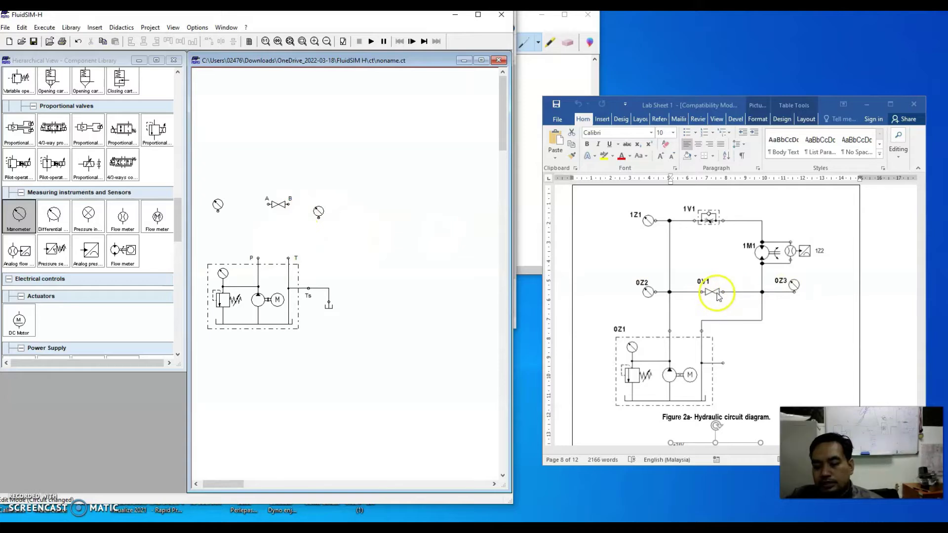
Place a One-way flow control valve from the Shutoff Valves and Flow Control Valves above the shutoff valve.
click(715, 227)
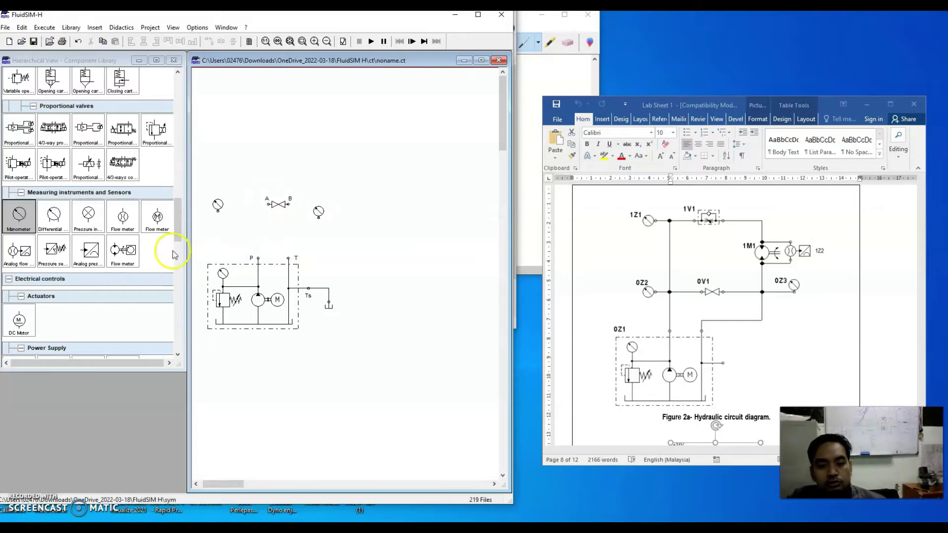
scroll(79, 253, down, 3)
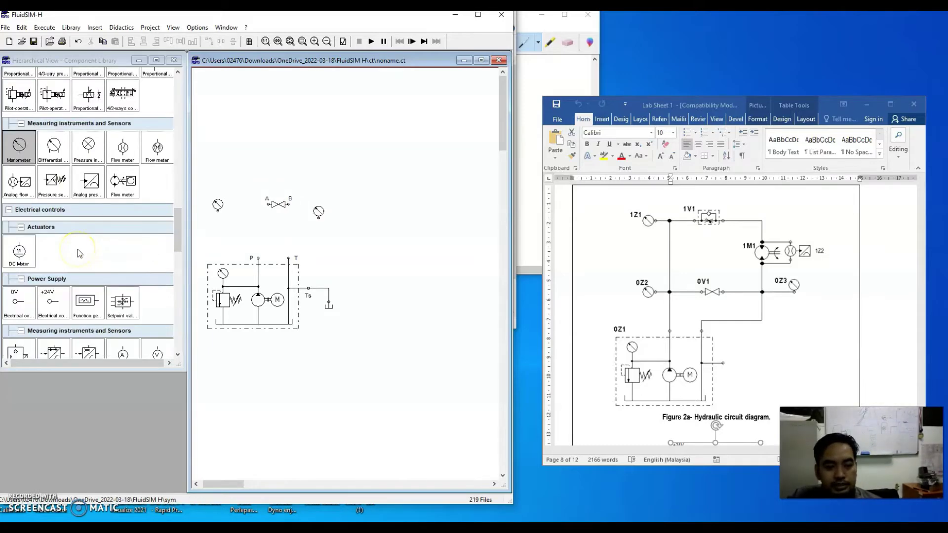
scroll(79, 253, up, 3)
scroll(78, 254, up, 7)
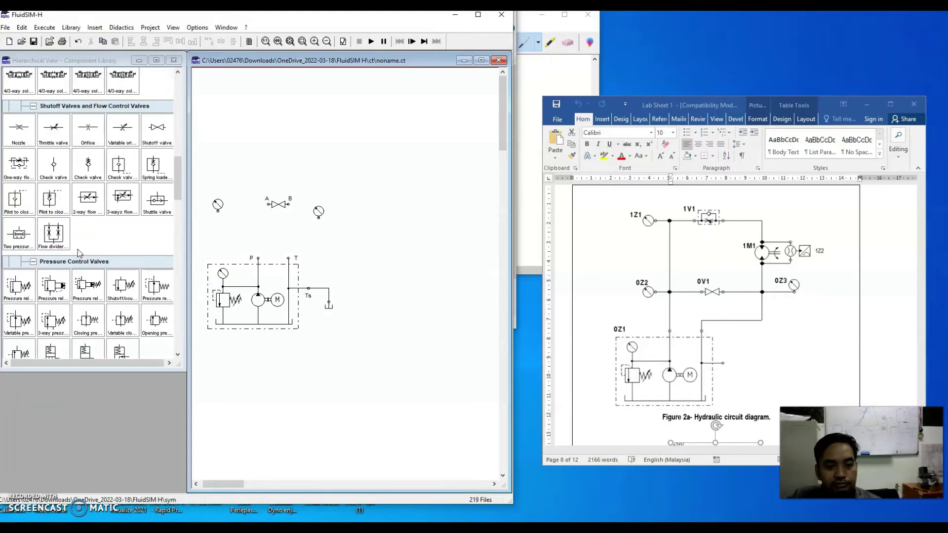
drag(19, 167, 322, 137)
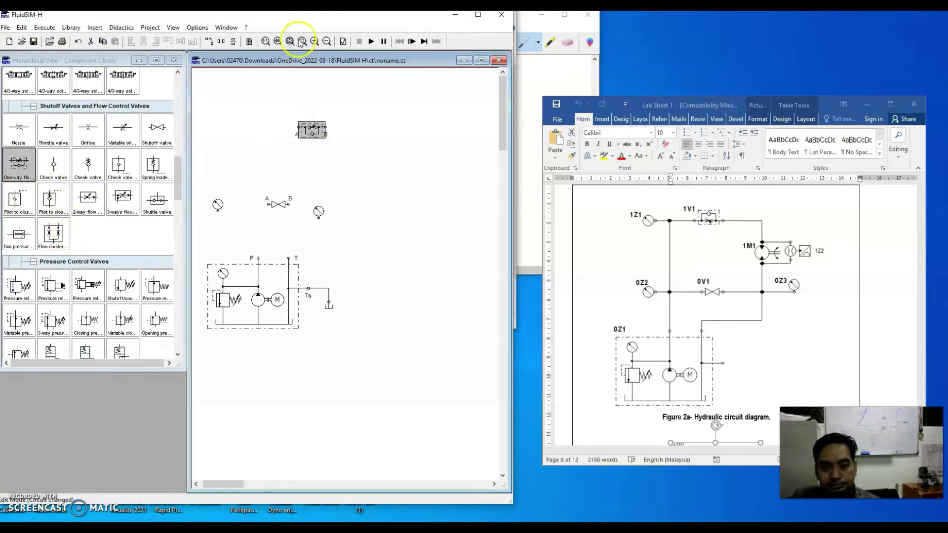
Mirror the one-way flow control valve horizontally.
click(314, 41)
click(314, 42)
click(314, 41)
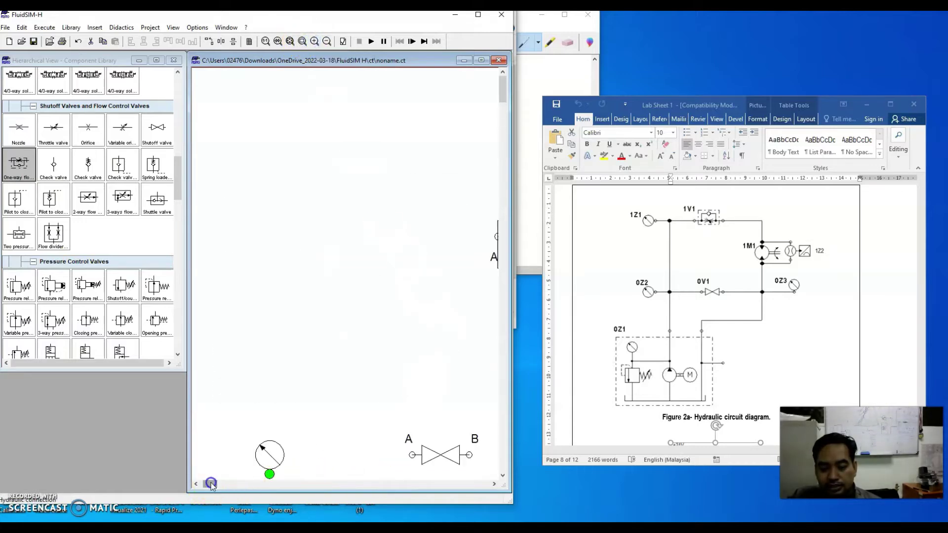
mouse_move(211, 485)
mouse_down()
mouse_move(233, 483)
mouse_move(221, 485)
mouse_up()
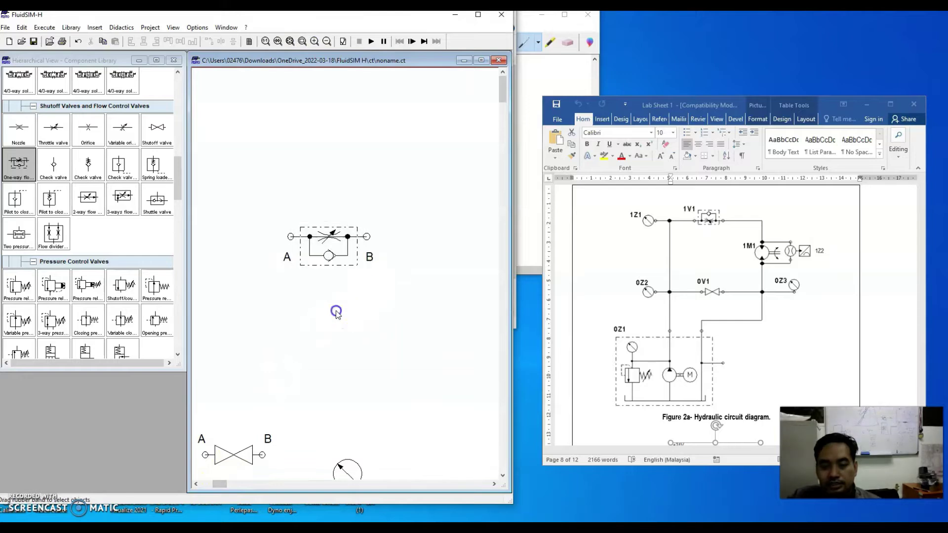
mouse_move(335, 237)
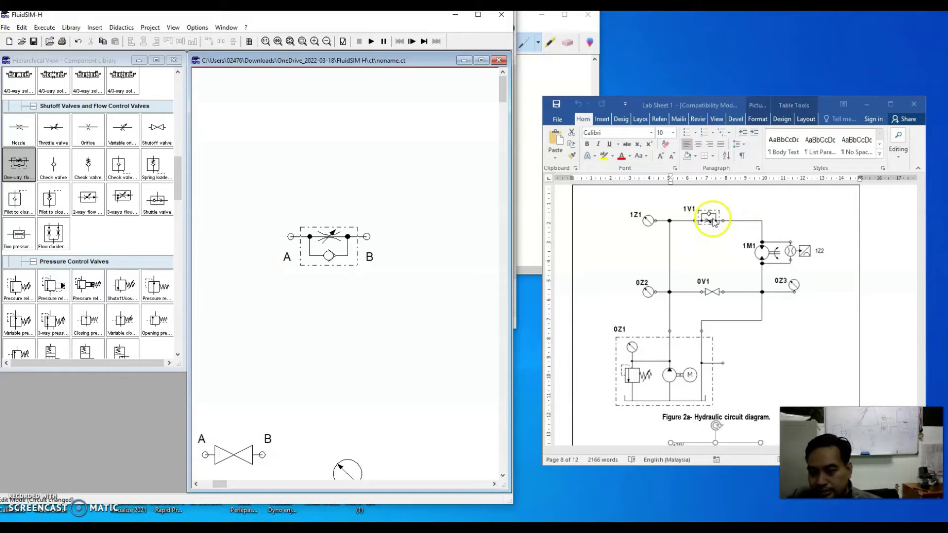
right_click(331, 244)
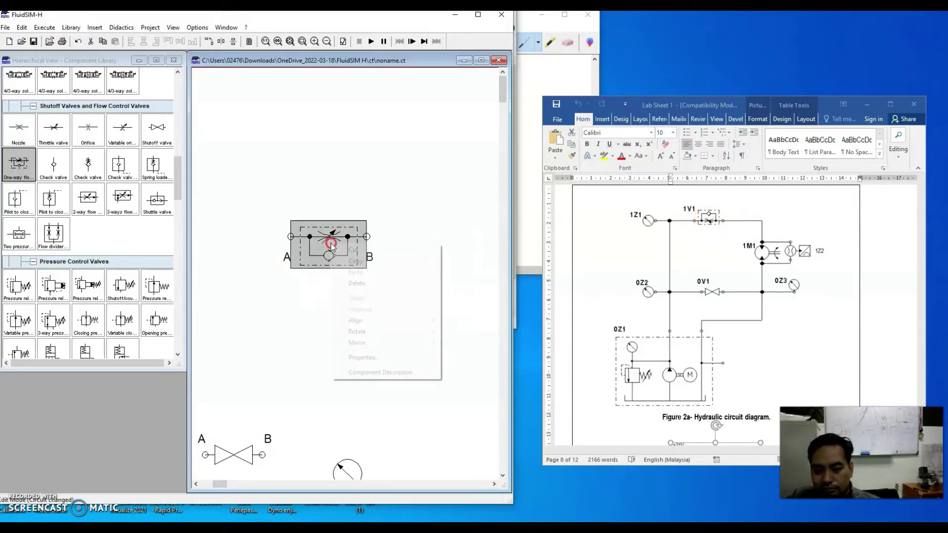
mouse_move(389, 345)
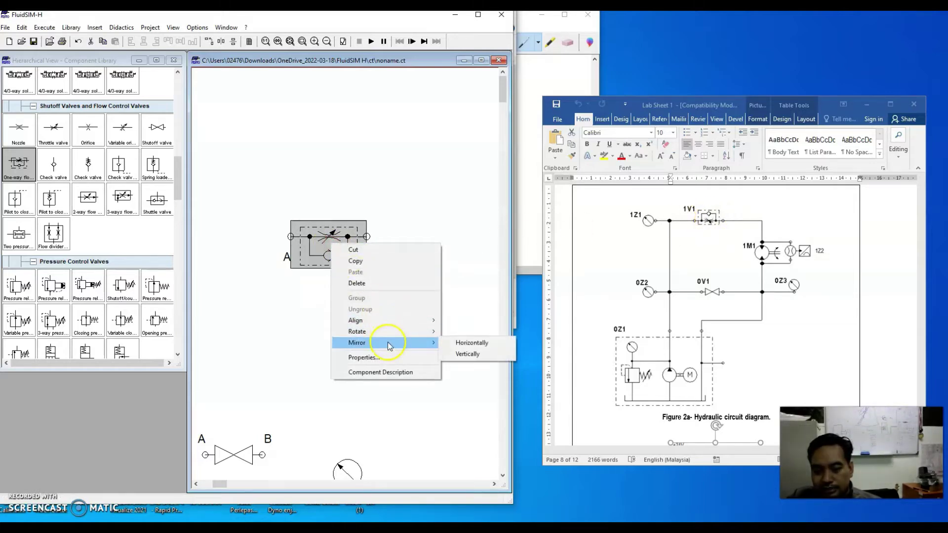
click(460, 342)
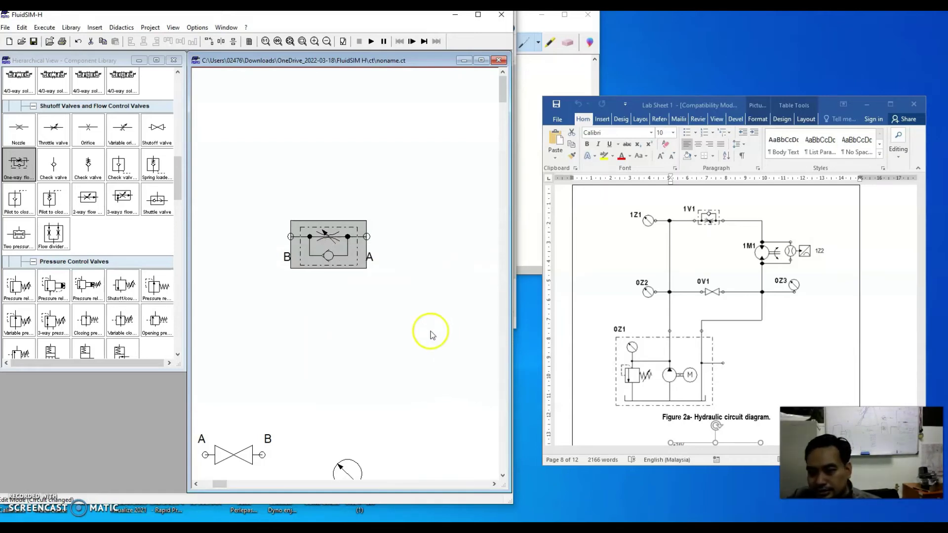
Mirror the one-way flow control valve vertically and once more horizontally to match the orientation of 1V1 in Figure 2a.
right_click(331, 244)
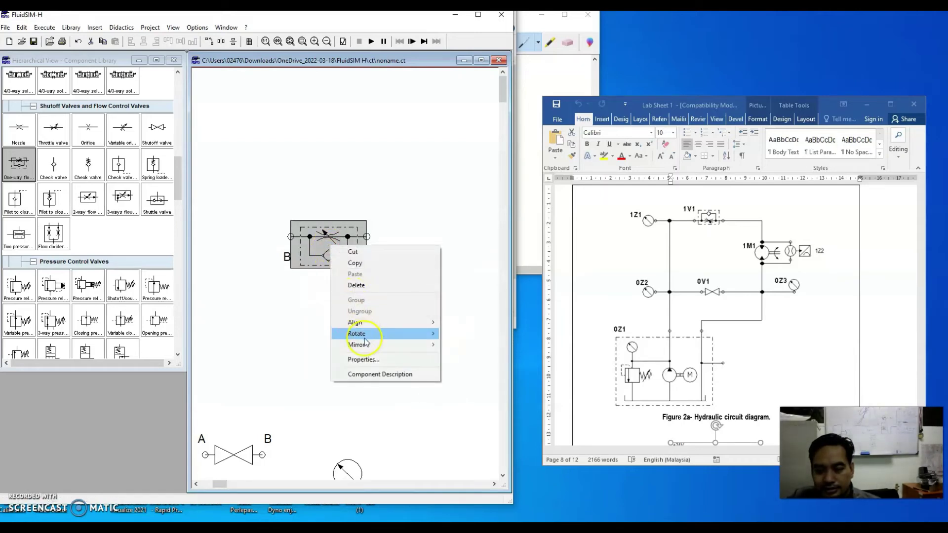
mouse_move(368, 345)
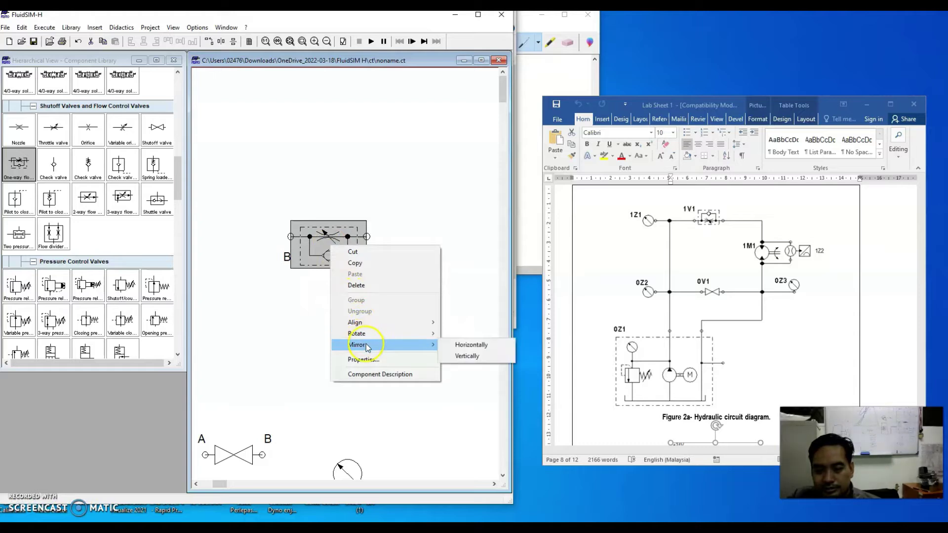
click(461, 356)
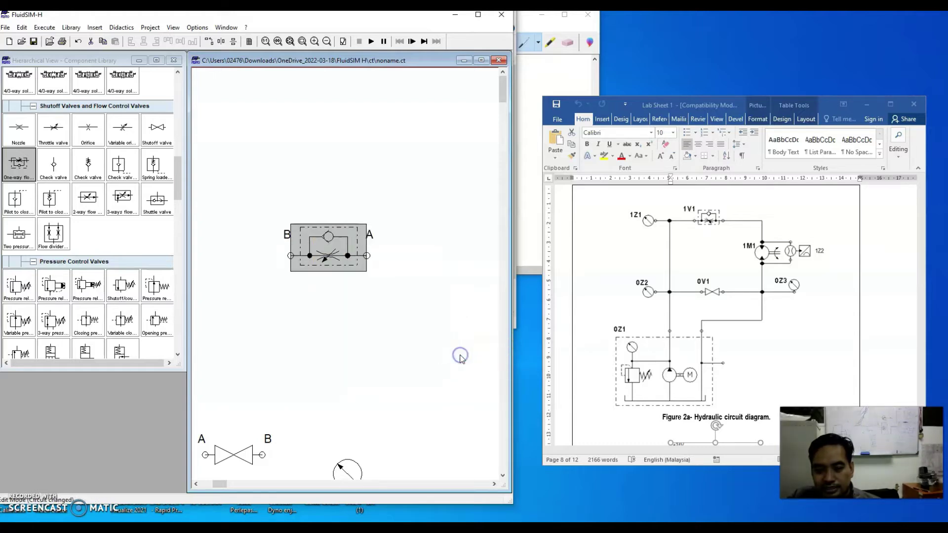
right_click(347, 269)
mouse_move(400, 358)
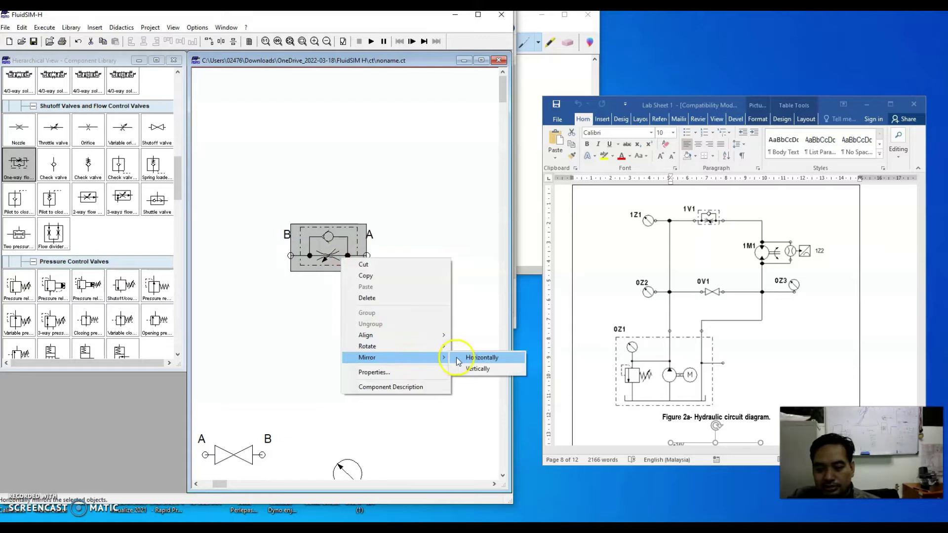
click(457, 360)
click(402, 311)
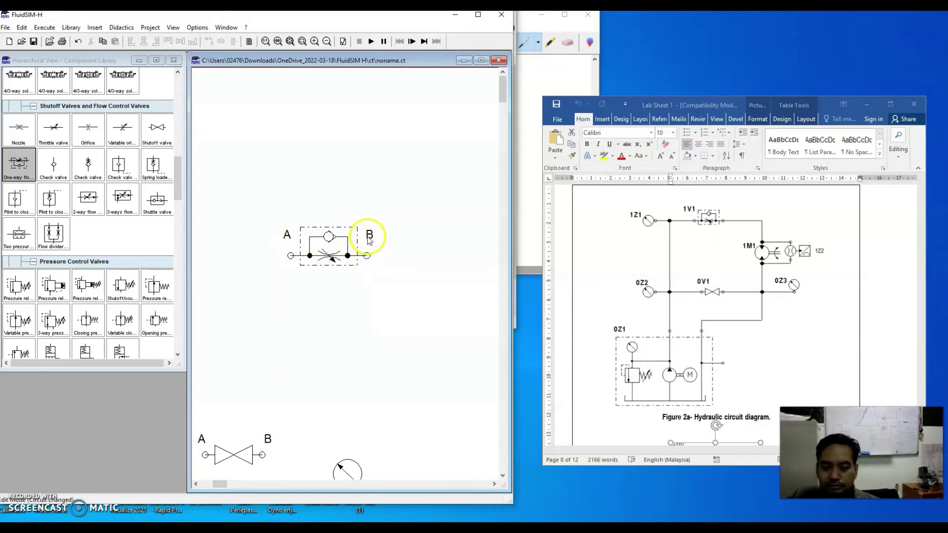
Review the component description of the one-way flow control valve and close it.
mouse_move(335, 242)
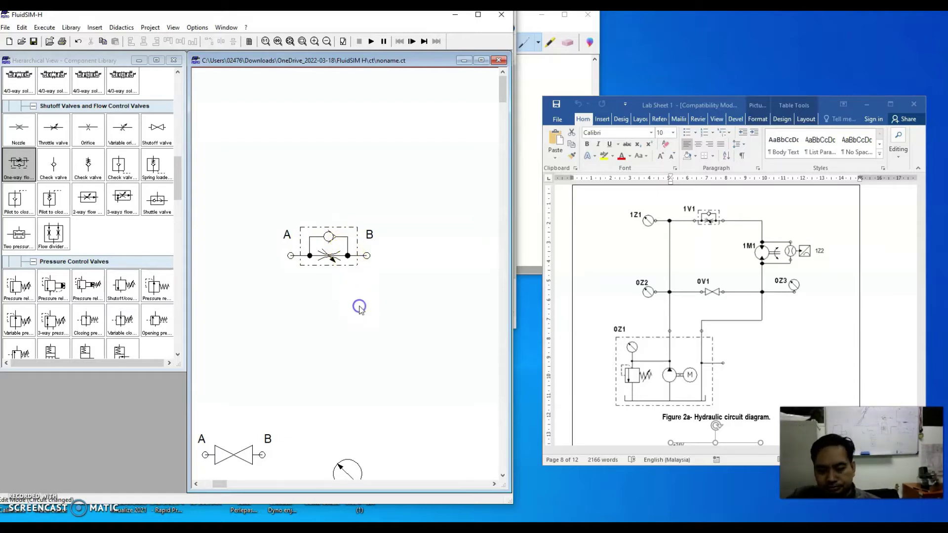
scroll(361, 310, down, 1)
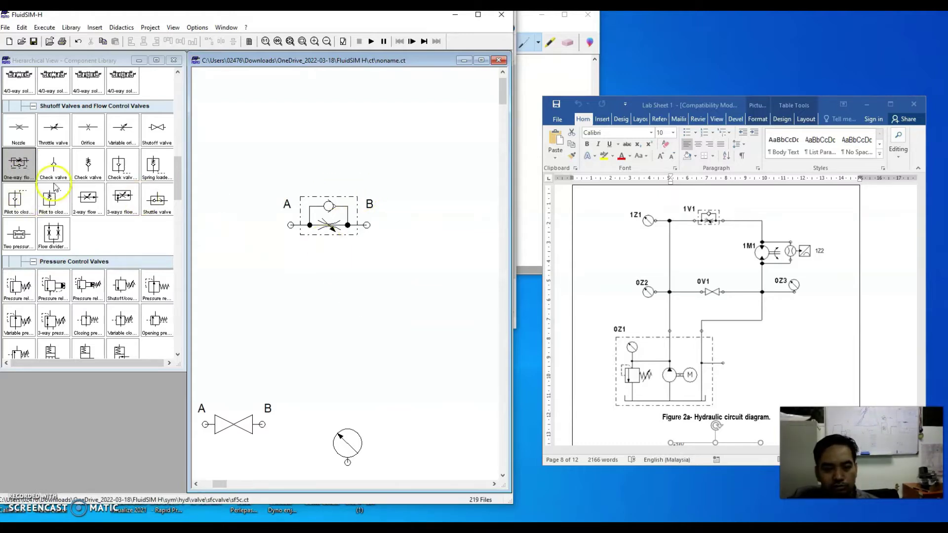
right_click(325, 214)
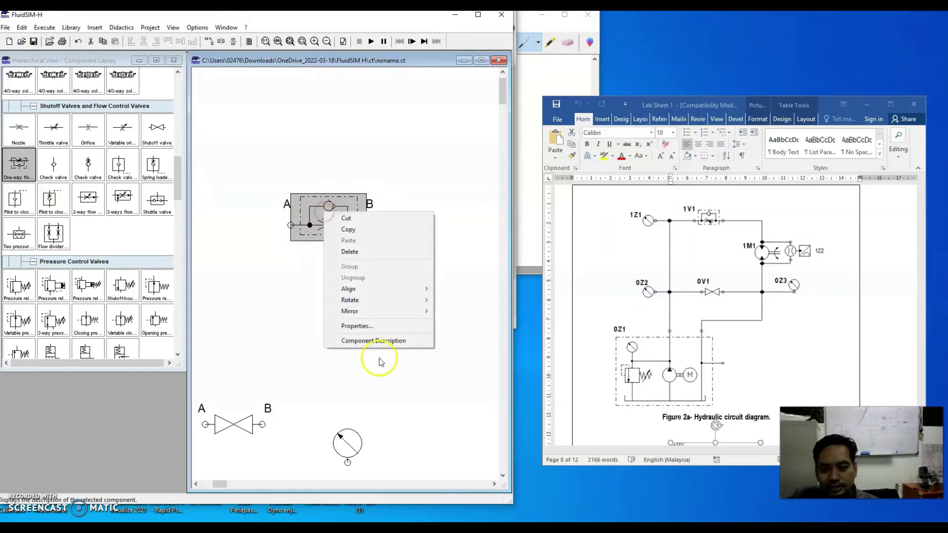
click(377, 340)
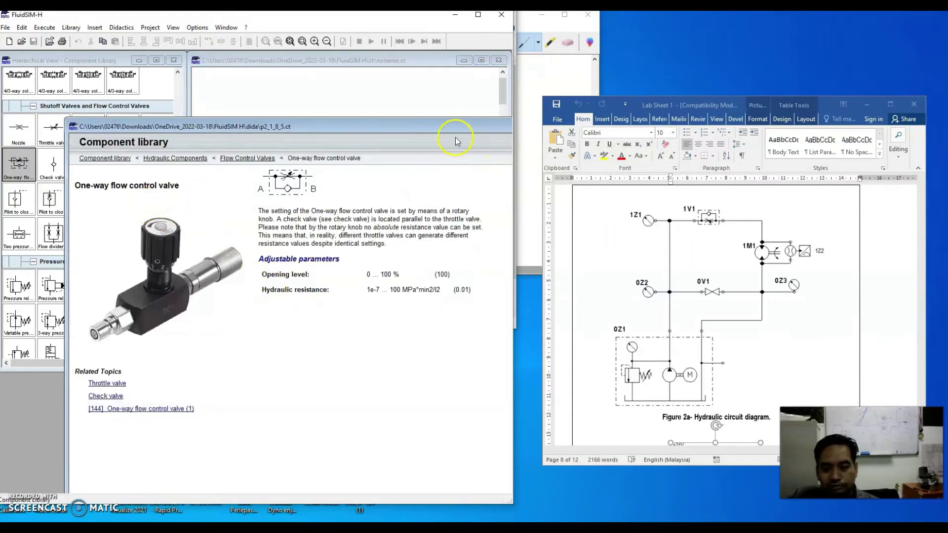
drag(455, 138, 342, 144)
click(478, 145)
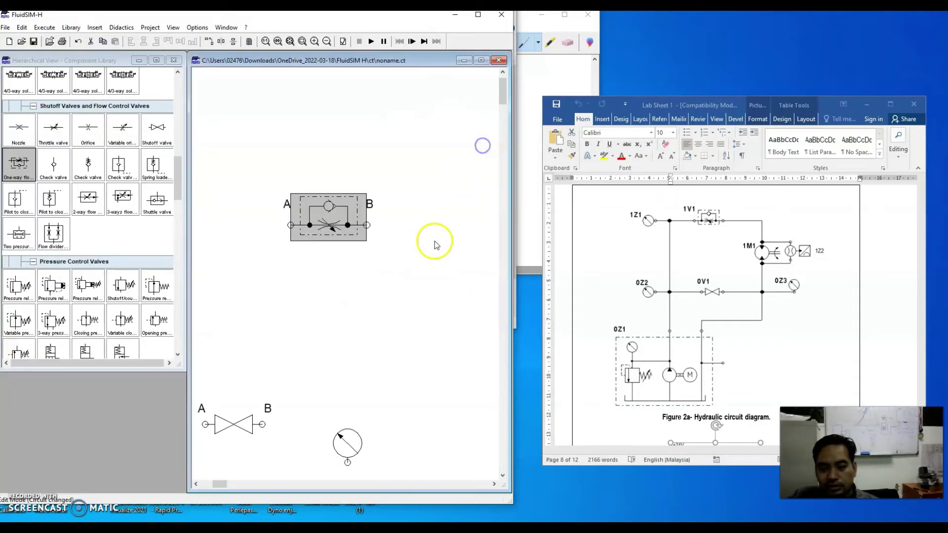
click(425, 275)
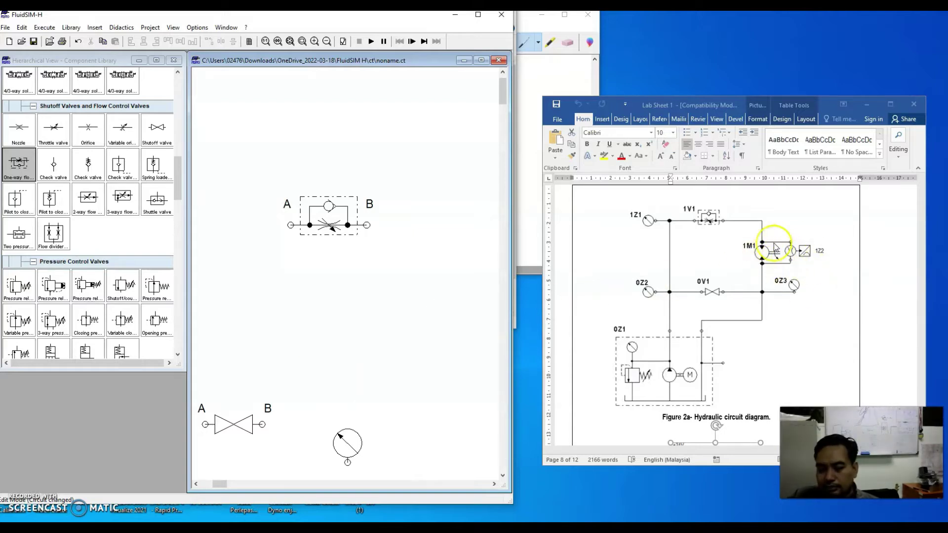
Place the Flow meter with hydraulic motor from Measuring instruments and Sensors below and beside the one-way flow control valve.
drag(178, 181, 177, 229)
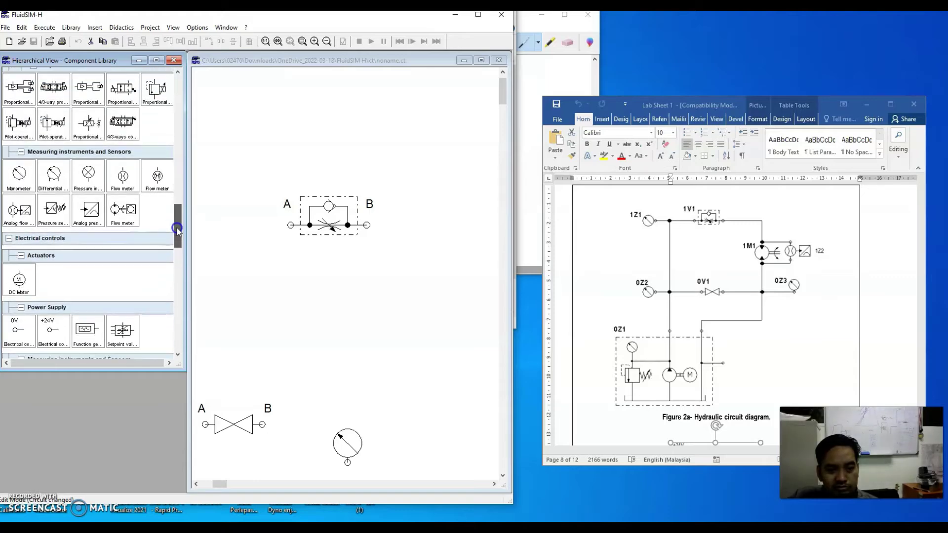
drag(123, 210, 425, 319)
click(416, 354)
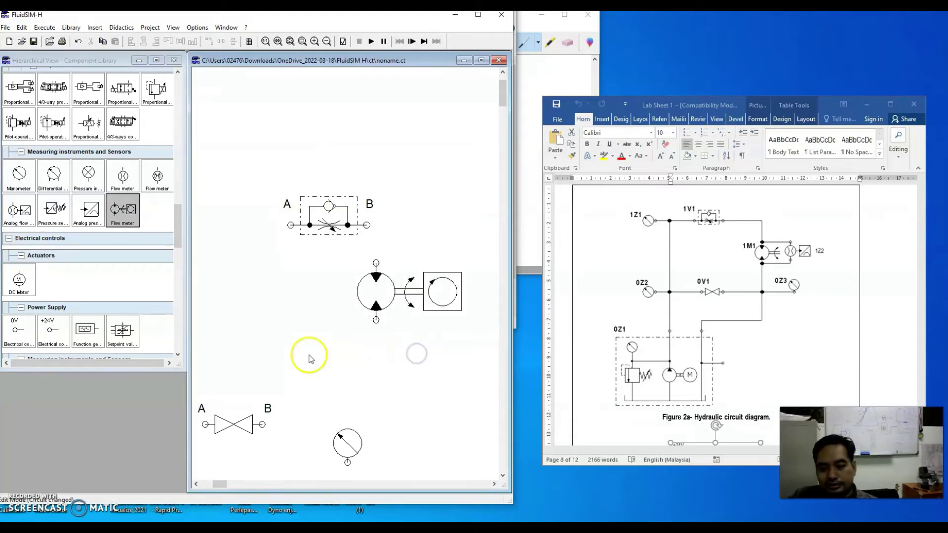
Fit the whole circuit in view and place another Manometer beside the A side of the one-way flow control valve.
scroll(309, 351, down, 3)
click(290, 41)
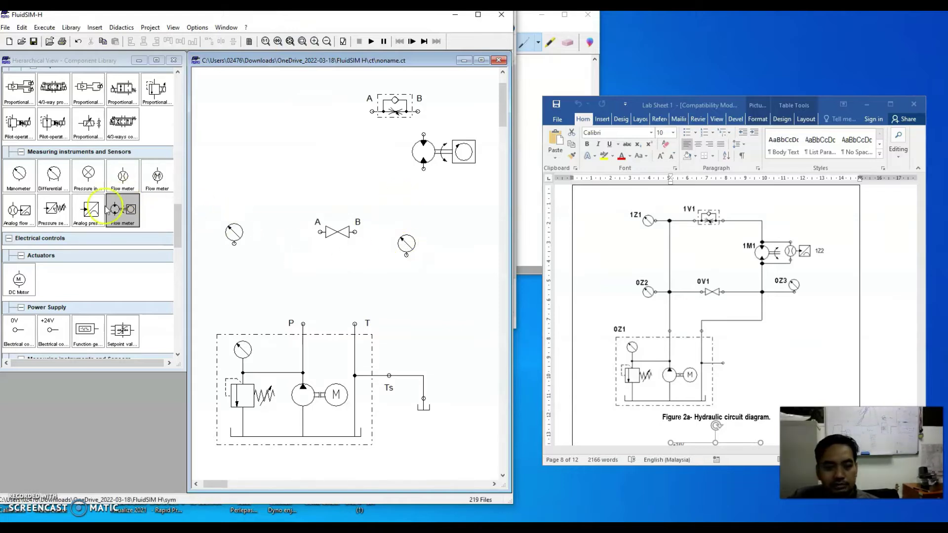
drag(18, 175, 242, 114)
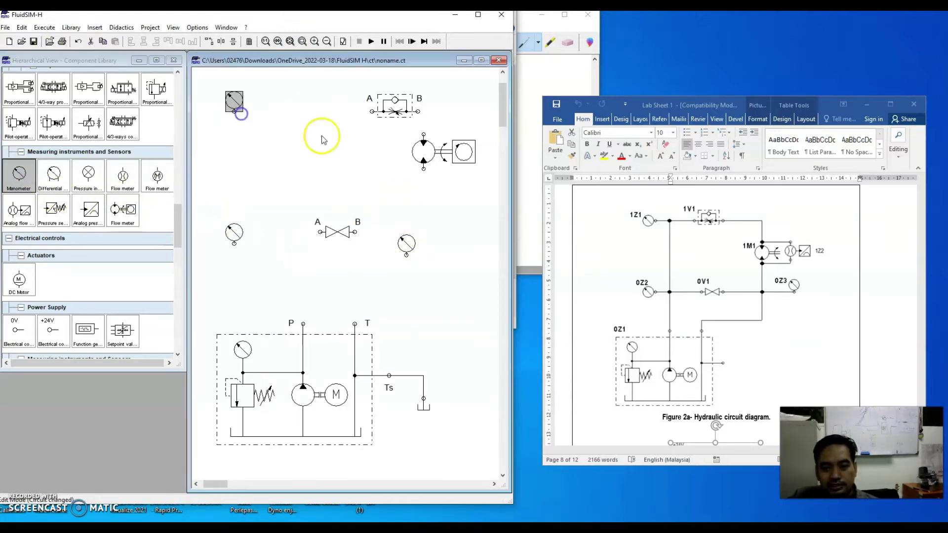
Rearrange the one-way flow control valve, flow meter and the shutoff valve's B-side manometer to follow the Figure 2a layout.
drag(384, 105, 321, 112)
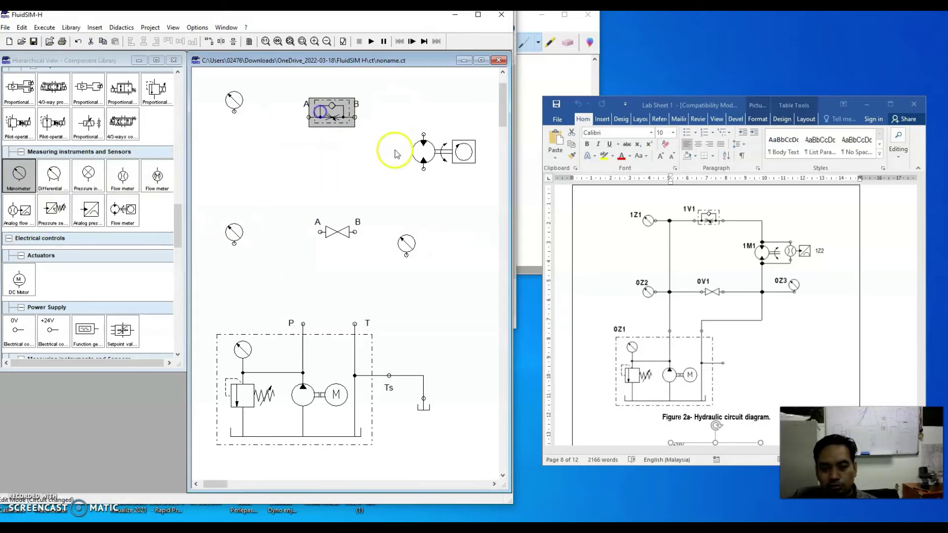
drag(415, 144, 398, 168)
drag(407, 241, 417, 226)
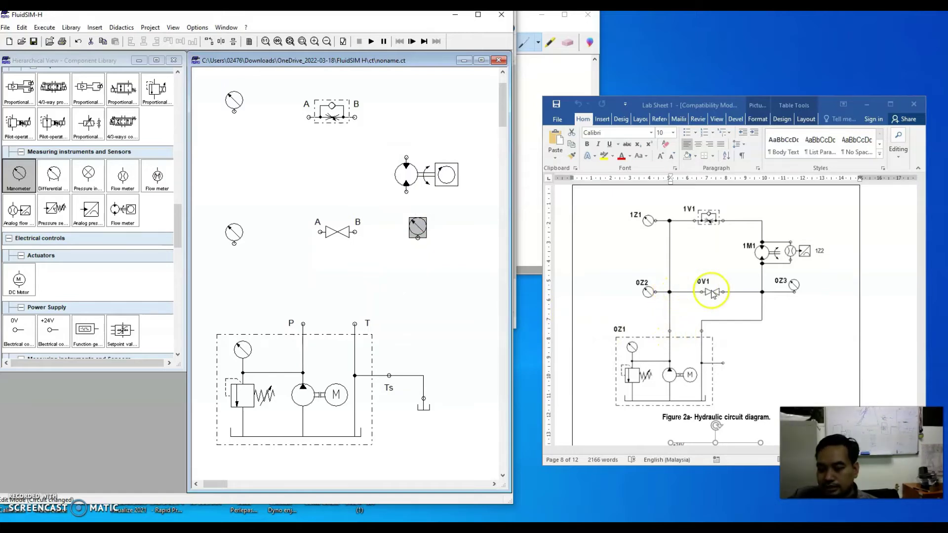
Connect port P of the pump unit to port A of the shutoff valve and its port B to port T.
drag(303, 324, 305, 274)
drag(320, 231, 369, 276)
drag(356, 322, 355, 324)
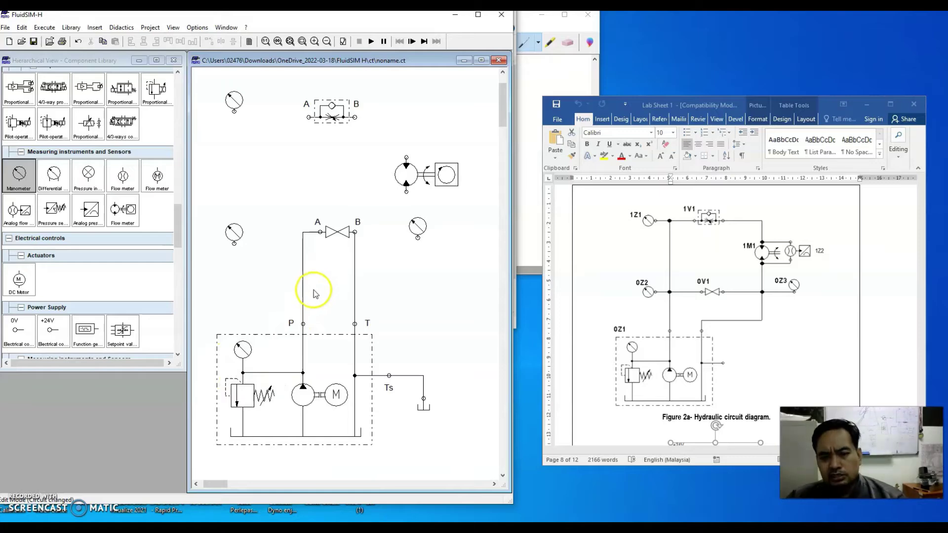
Shift the supply line outward and branch it to port A of the one-way flow control valve.
click(303, 236)
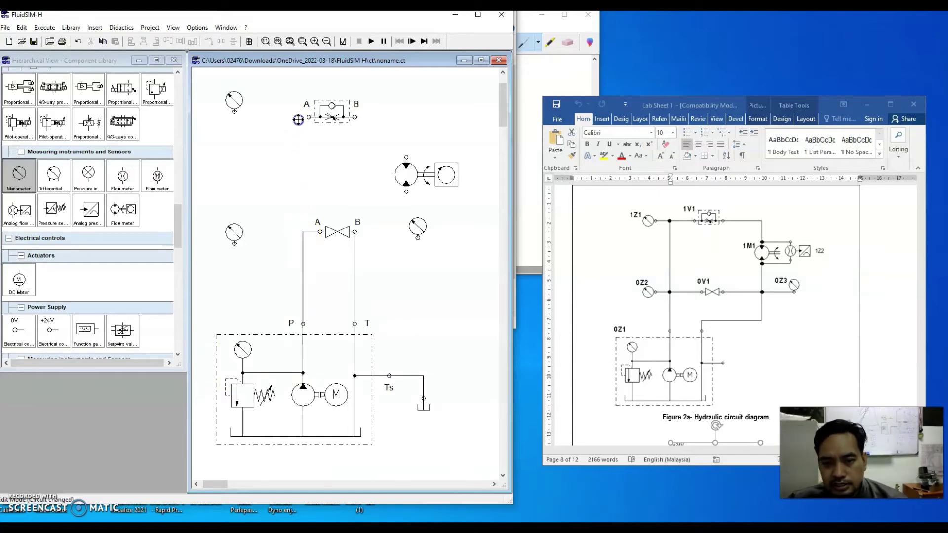
click(308, 118)
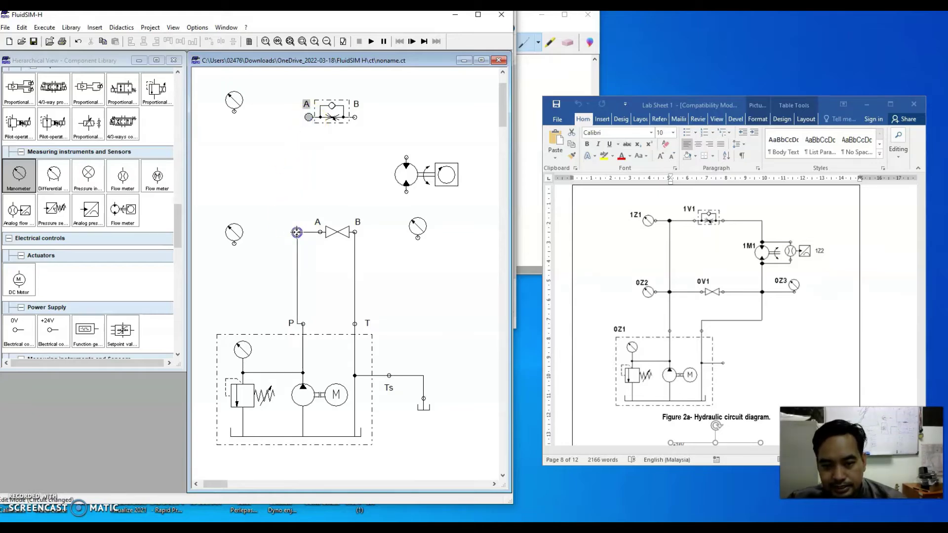
drag(298, 232, 297, 233)
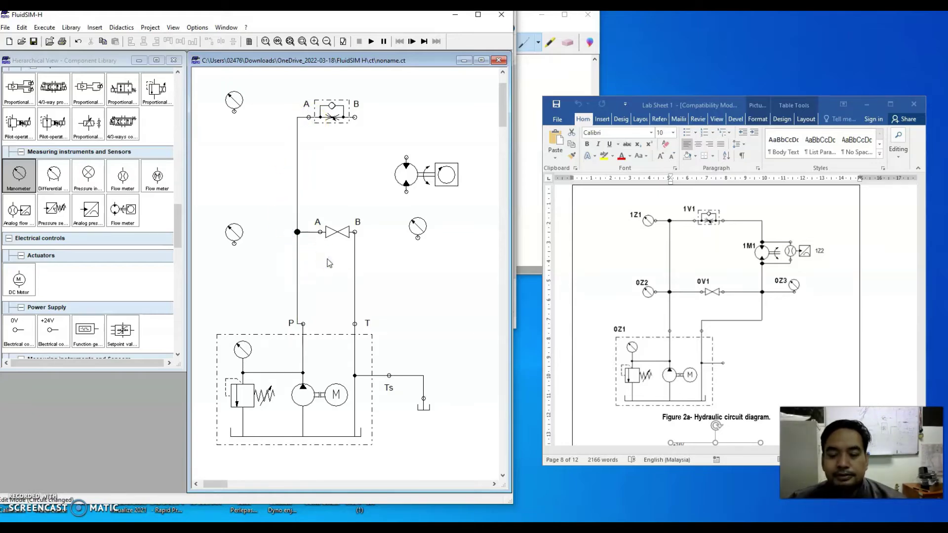
click(341, 236)
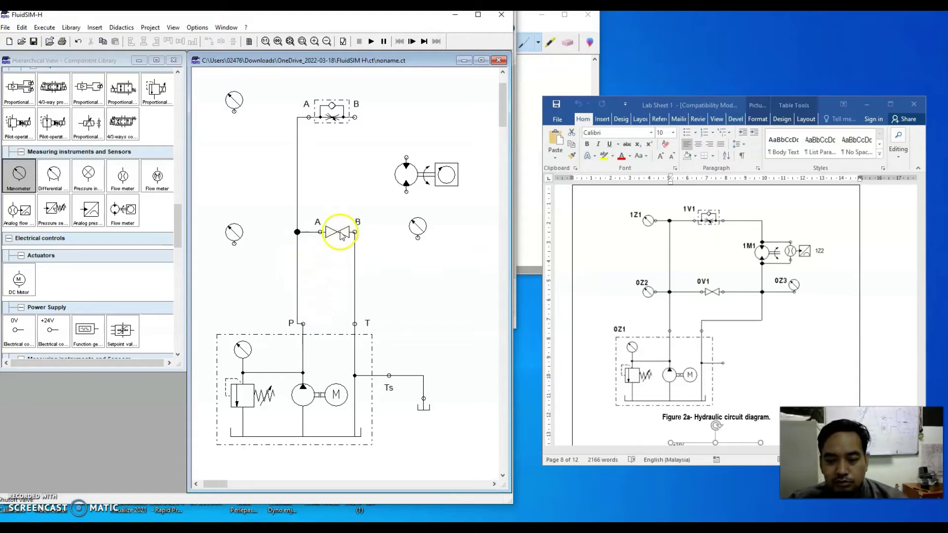
mouse_move(338, 235)
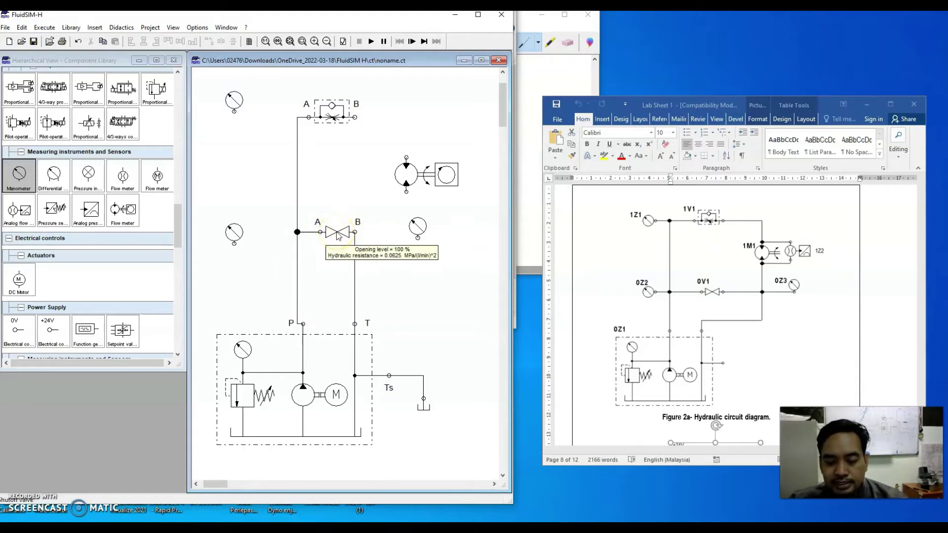
click(297, 242)
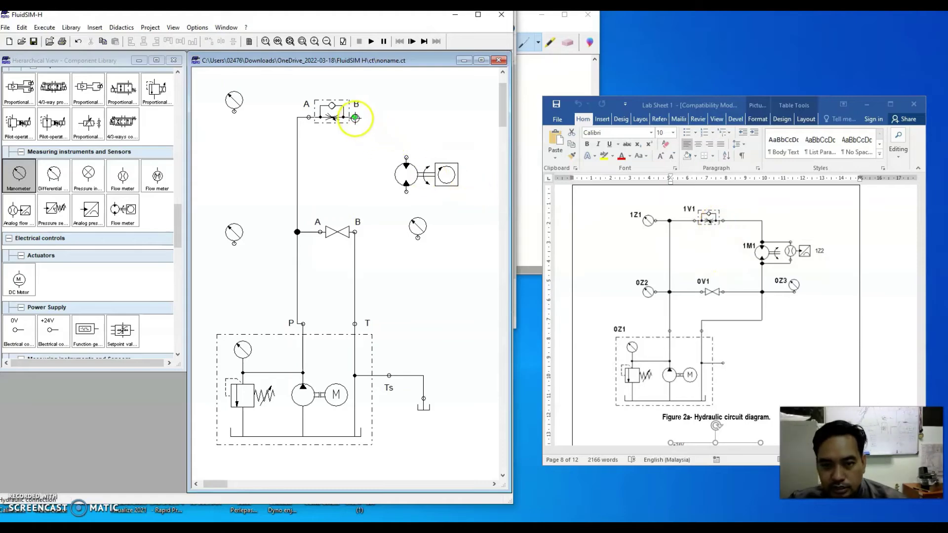
Connect port B of the one-way flow control valve to the motor's upper port and its lower port to the T return line.
mouse_move(354, 117)
mouse_down()
mouse_move(392, 130)
mouse_move(407, 157)
mouse_up()
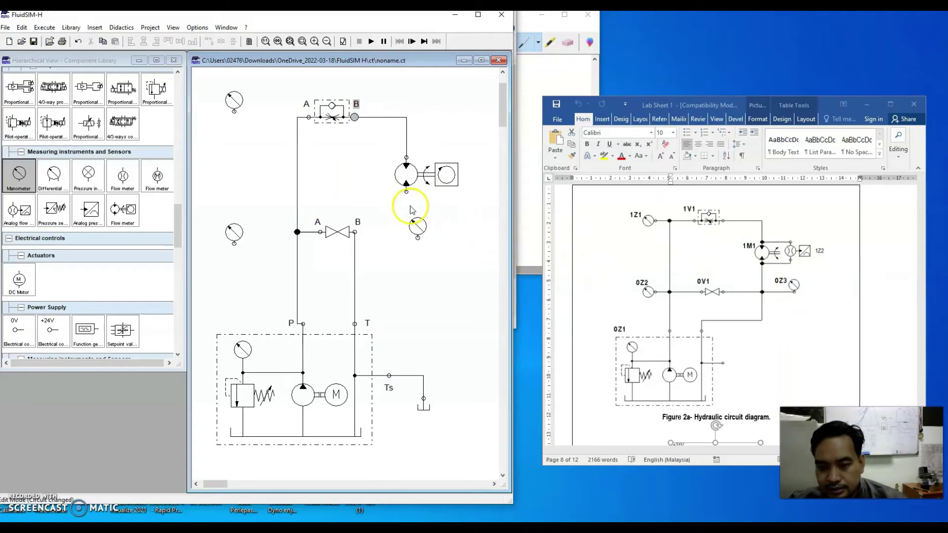
click(405, 193)
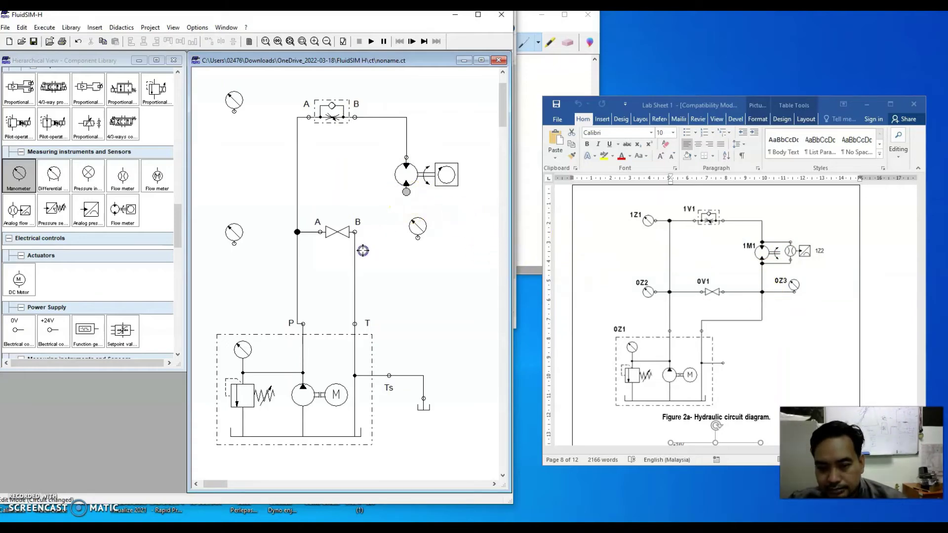
drag(355, 251, 355, 250)
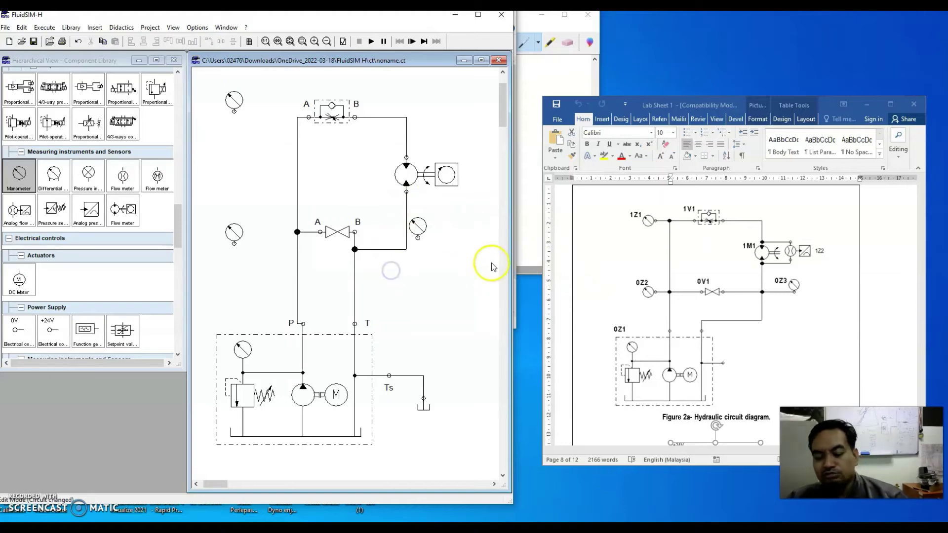
Move the return-side manometer outward and reroute the return line beneath the motor, straightening the branch from the shutoff valve's port B.
drag(418, 225, 464, 230)
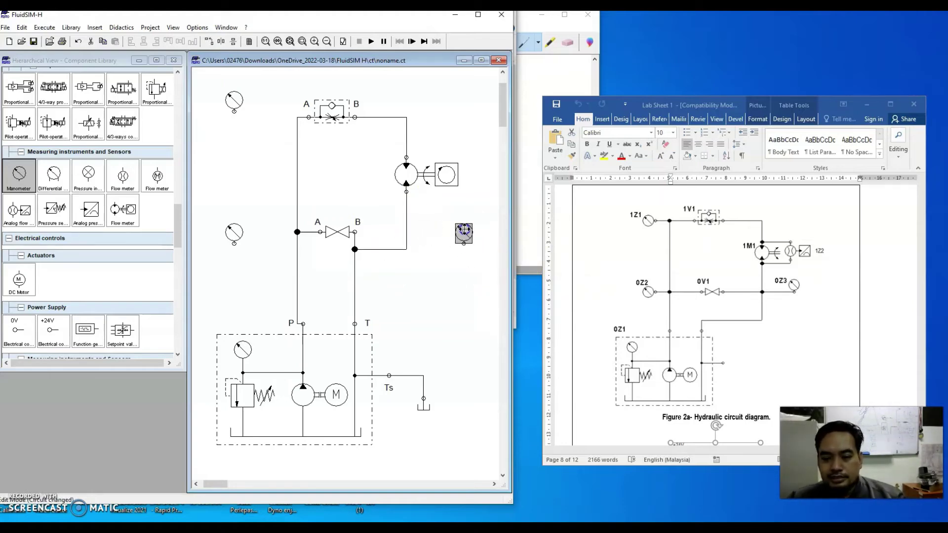
click(355, 281)
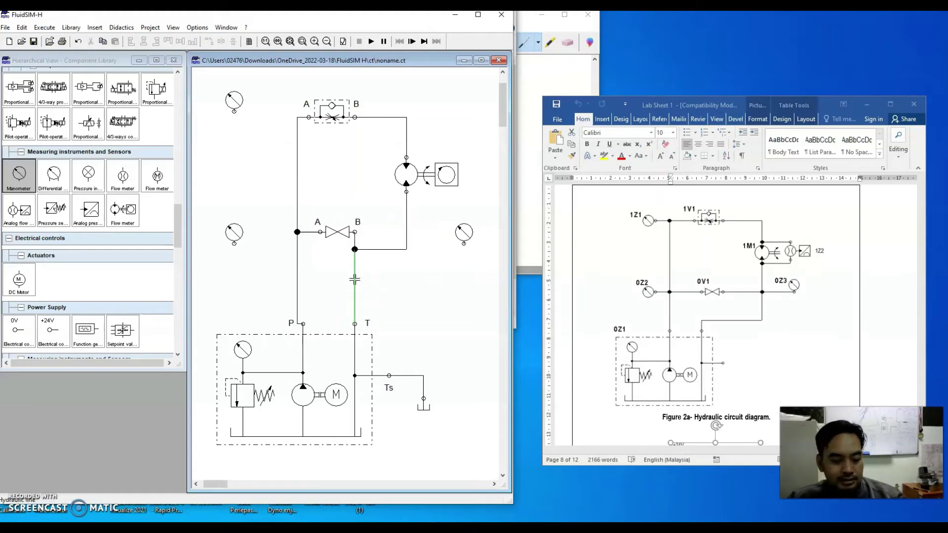
drag(355, 280, 404, 284)
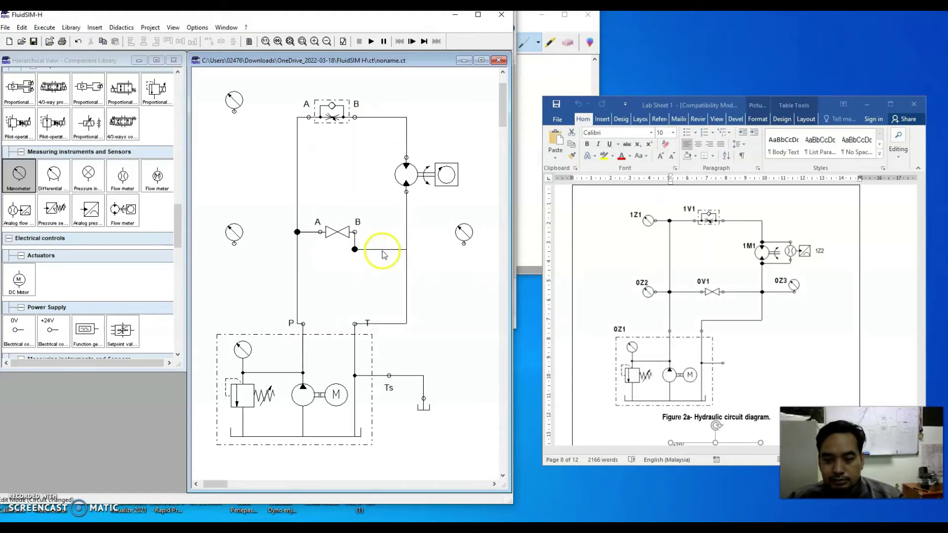
drag(384, 253, 381, 227)
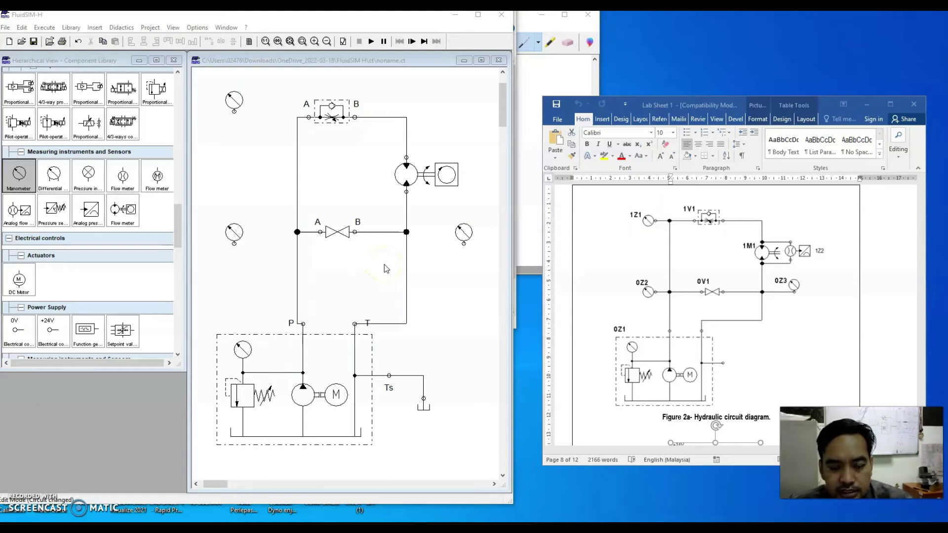
Try to start the simulation of the circuit.
click(372, 42)
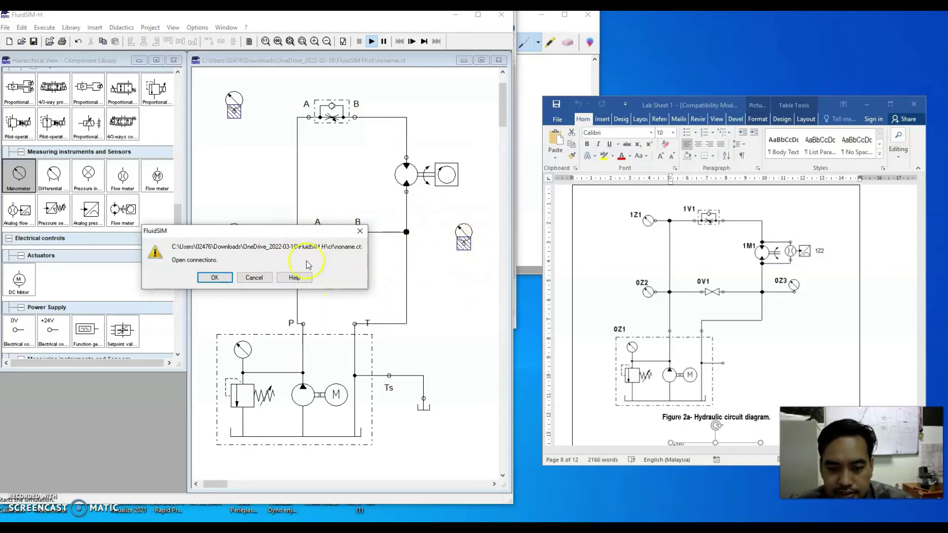
click(255, 279)
click(258, 169)
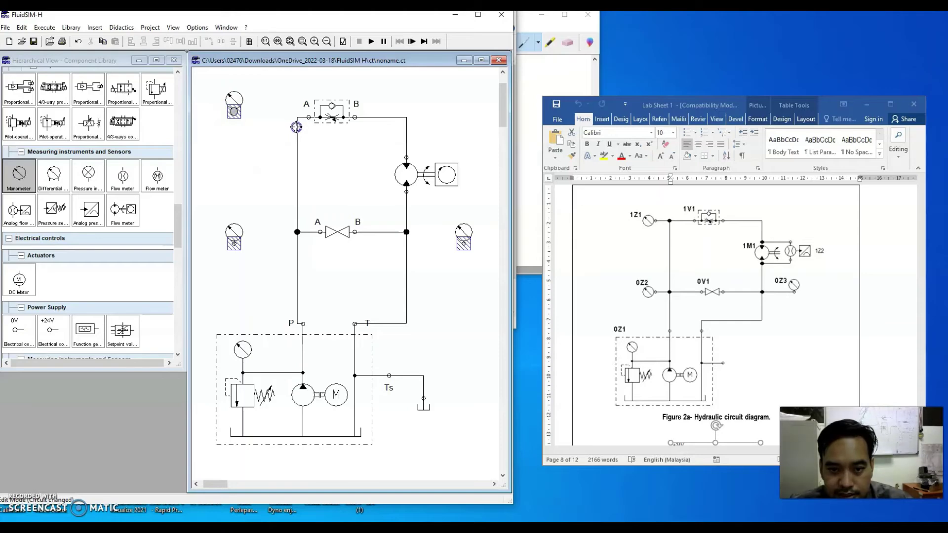
Connect the two supply-side manometers to the P line and the third manometer to the return line.
drag(297, 127, 297, 127)
drag(232, 243, 297, 262)
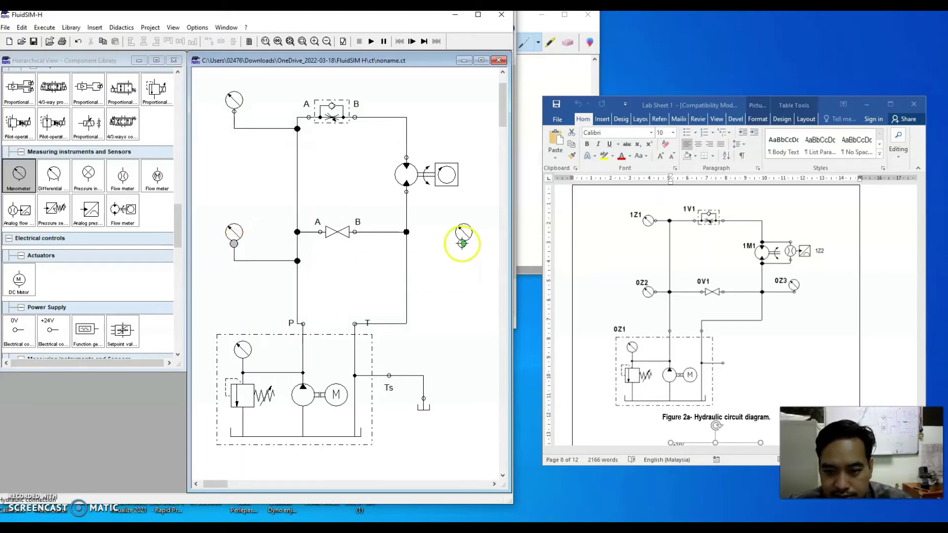
drag(408, 261, 408, 260)
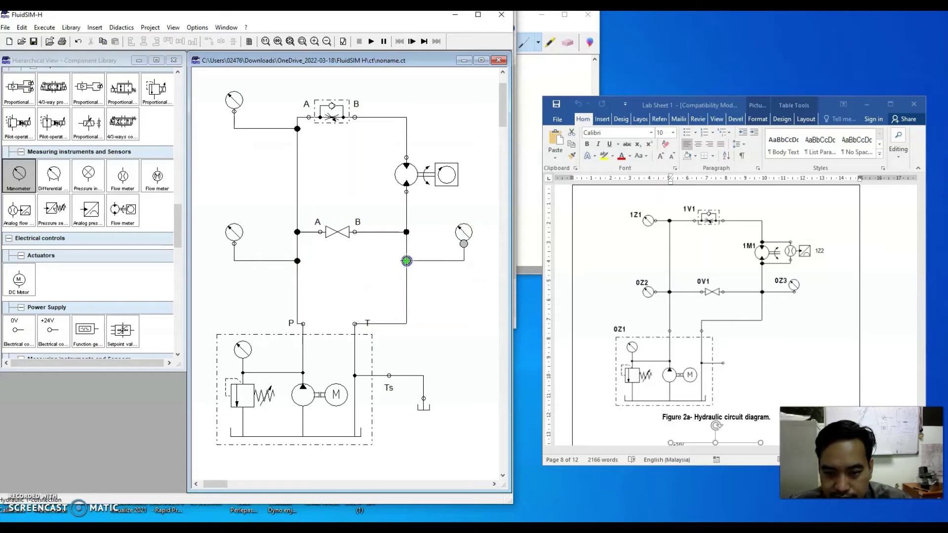
click(452, 293)
Start the simulation and examine the readings of the manometers on the supply line.
click(371, 42)
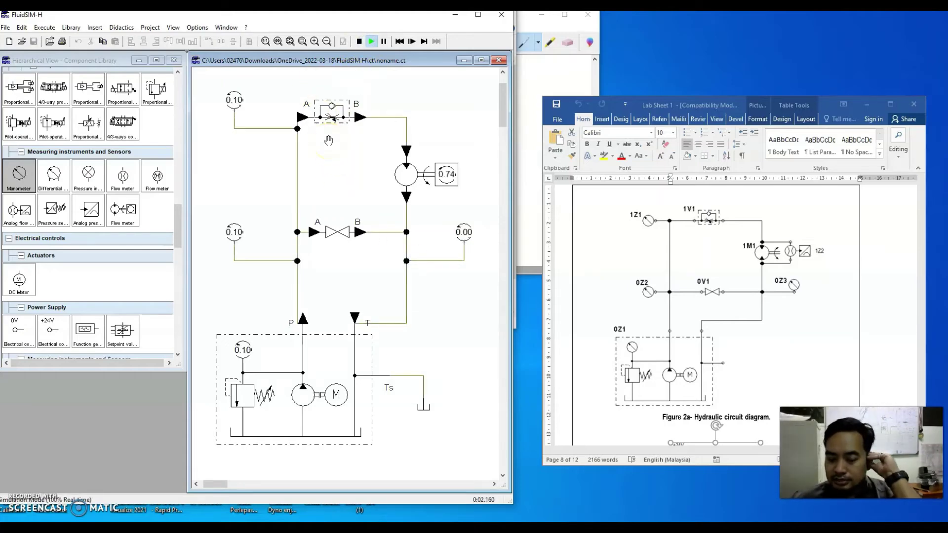
click(328, 147)
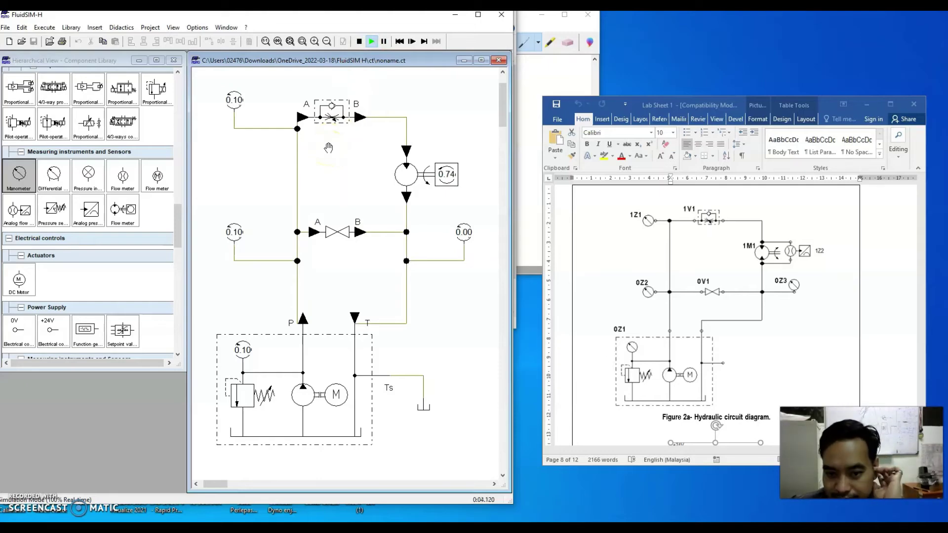
click(236, 238)
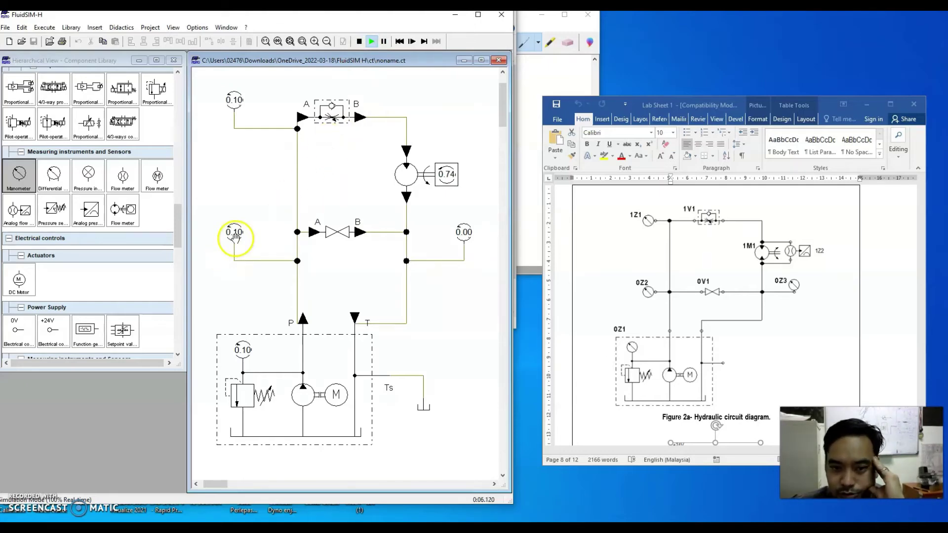
click(266, 116)
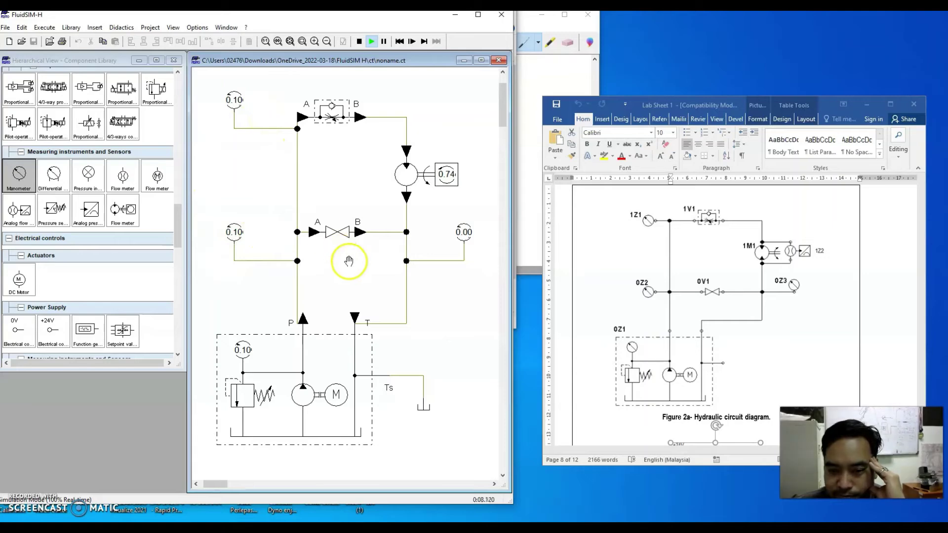
Check the opening levels of the shutoff valve and the one-way flow control valve, closing each dialog without changes.
click(344, 235)
click(352, 274)
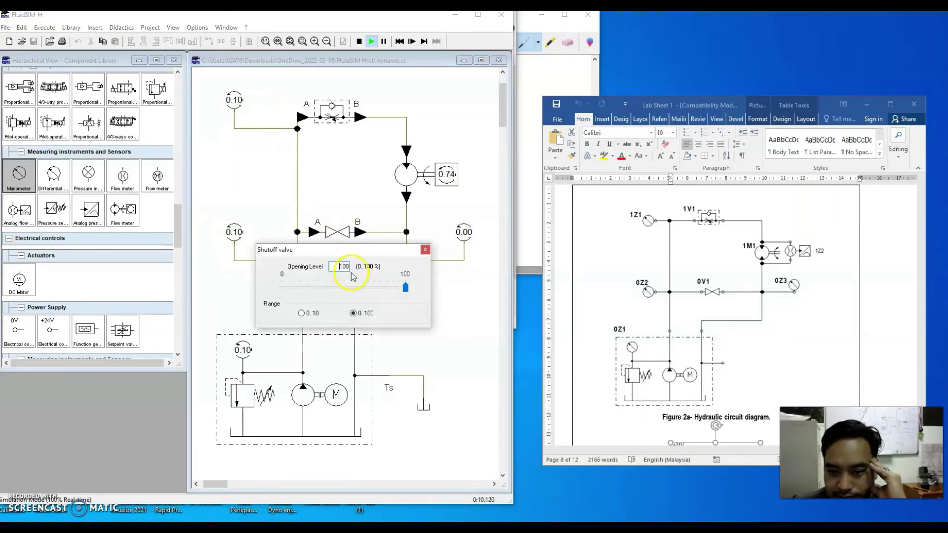
click(425, 249)
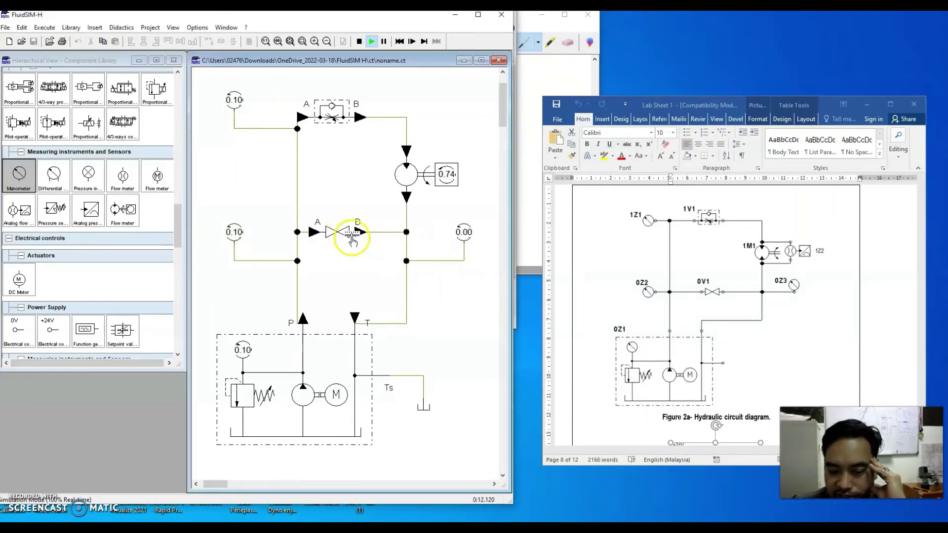
click(336, 118)
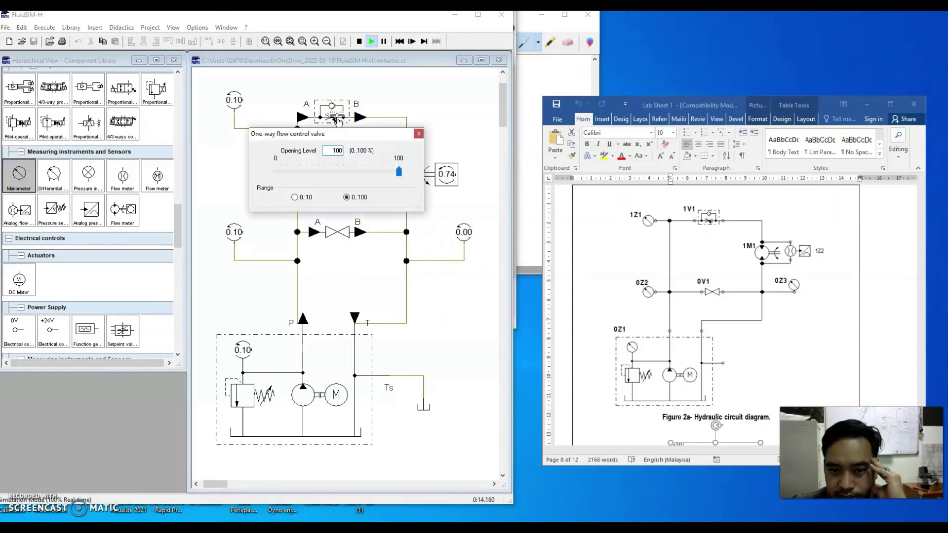
click(350, 162)
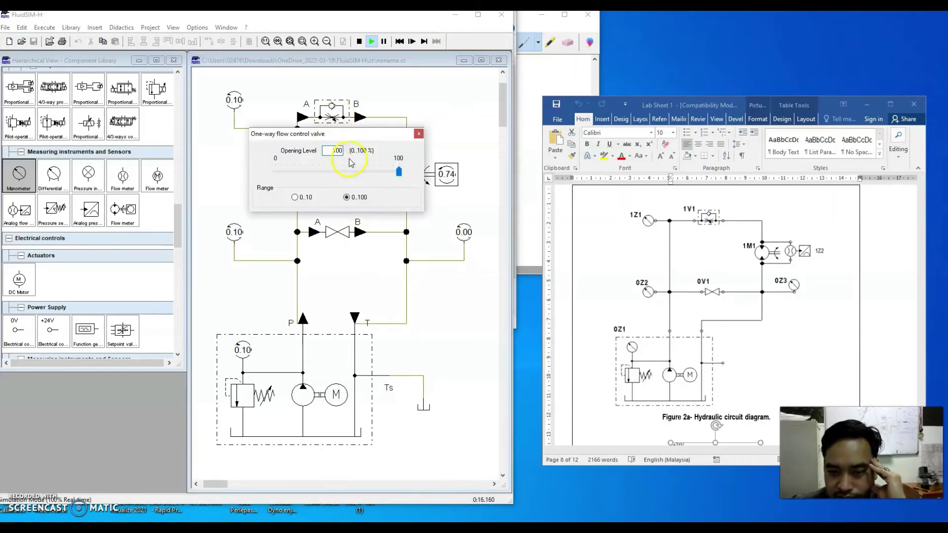
click(419, 134)
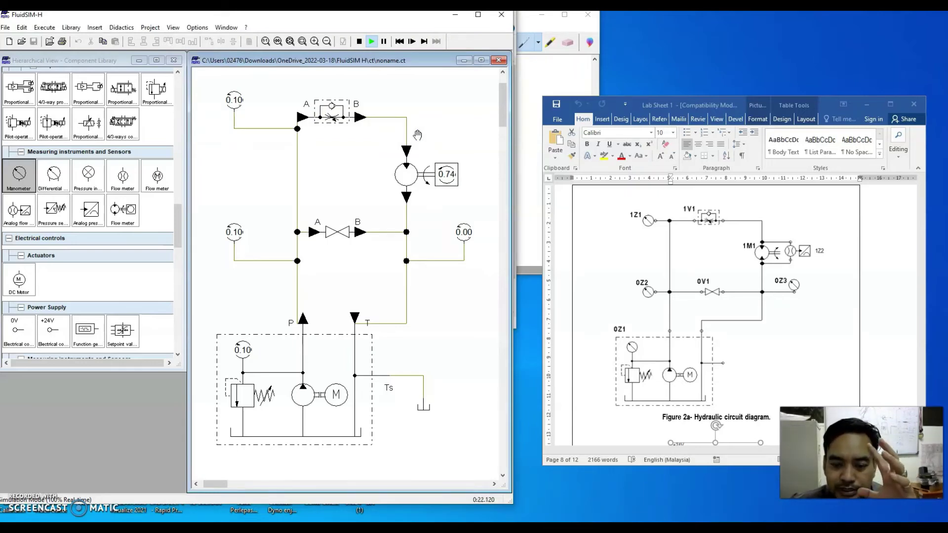
mouse_move(417, 135)
mouse_down()
mouse_move(339, 228)
mouse_move(345, 217)
mouse_move(356, 239)
mouse_move(339, 241)
mouse_up()
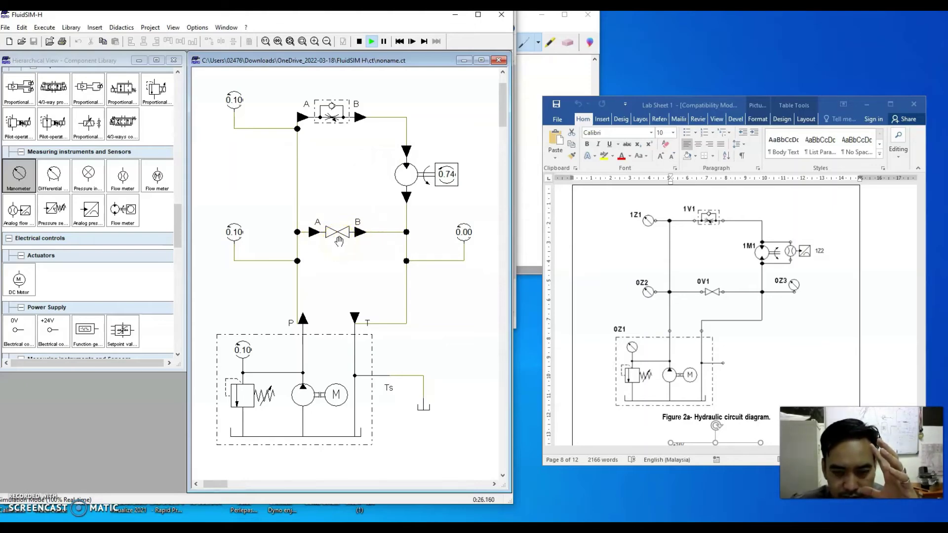
mouse_move(339, 242)
mouse_down()
mouse_move(413, 250)
mouse_move(311, 229)
mouse_move(335, 131)
mouse_move(403, 240)
mouse_move(324, 264)
mouse_move(313, 226)
mouse_move(319, 155)
mouse_move(310, 279)
mouse_move(303, 144)
mouse_move(289, 151)
mouse_up()
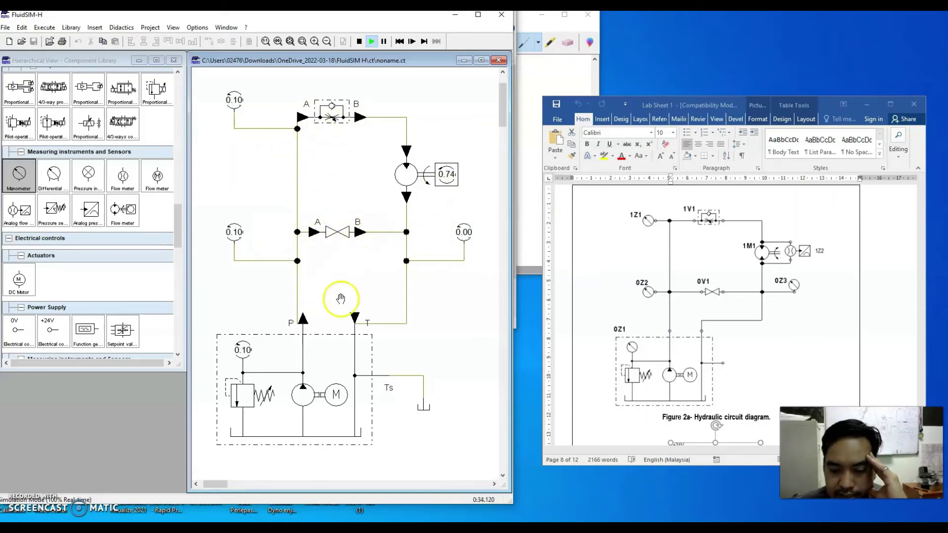
Set the shutoff valve's opening level to 0 % in the running simulation.
click(332, 239)
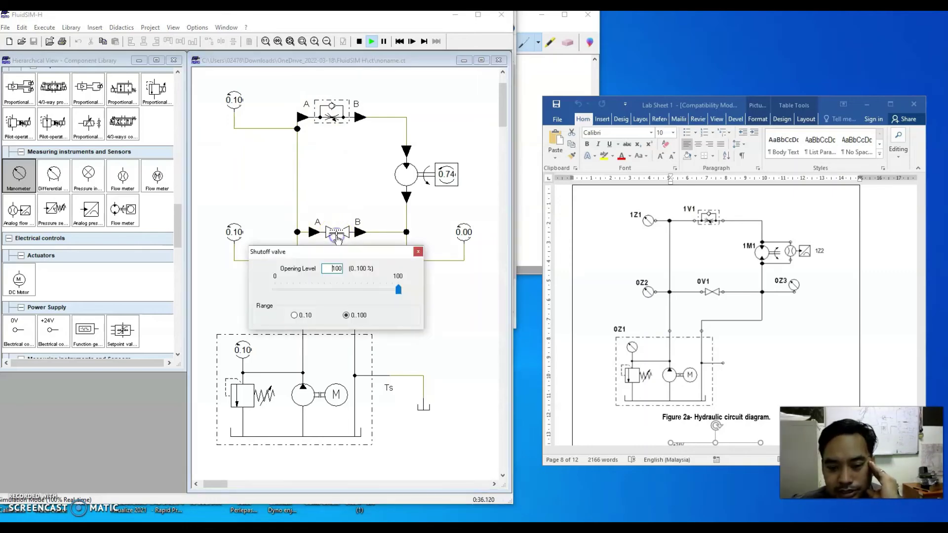
drag(399, 291, 272, 294)
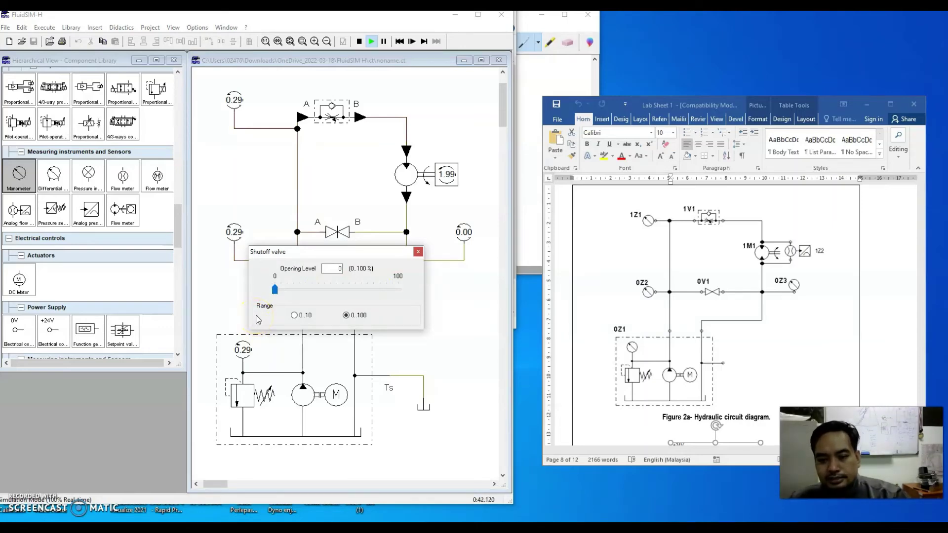
click(419, 252)
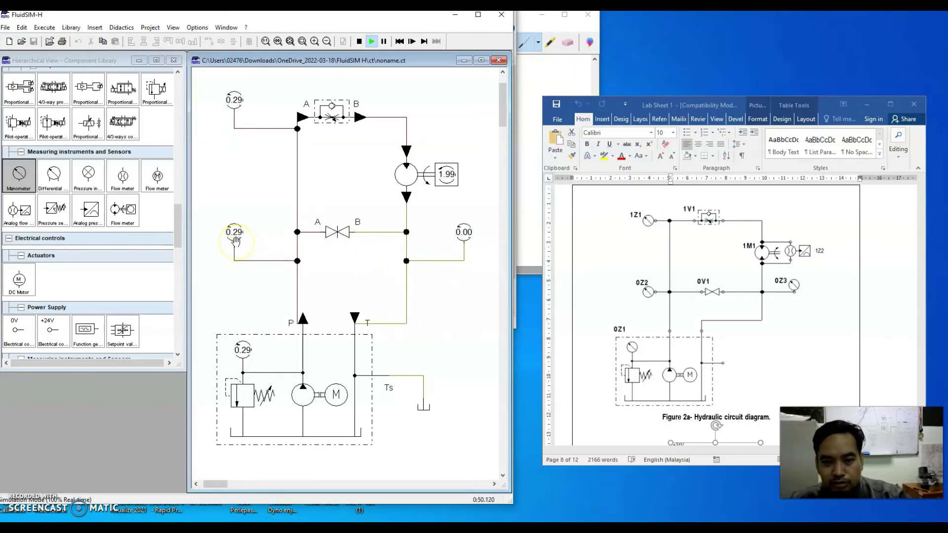
Check the one-way flow control valve's opening level without changing it, and stop the simulation.
click(332, 112)
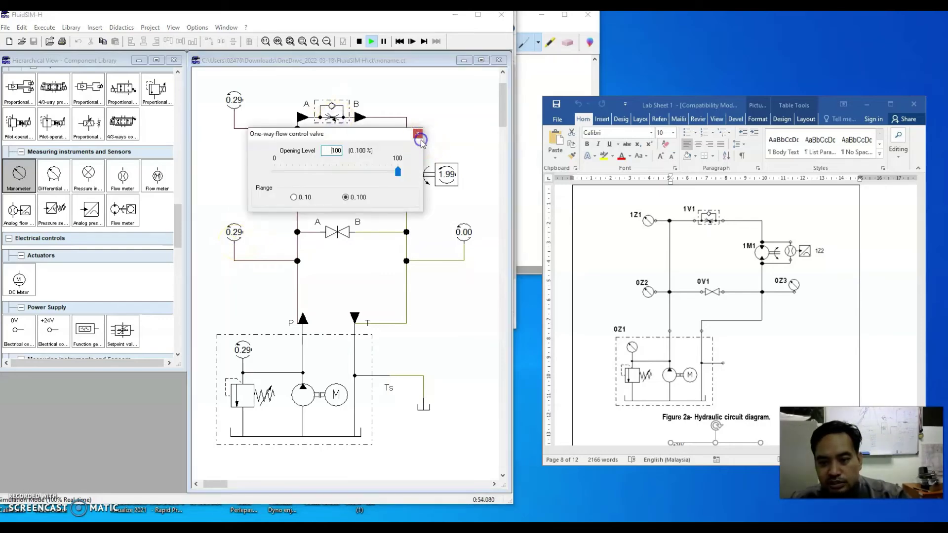
click(418, 133)
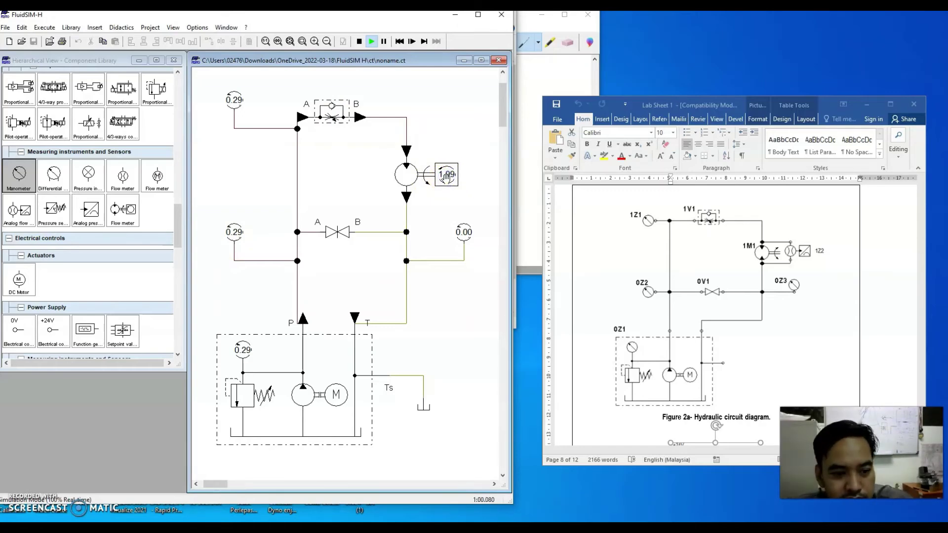
click(359, 42)
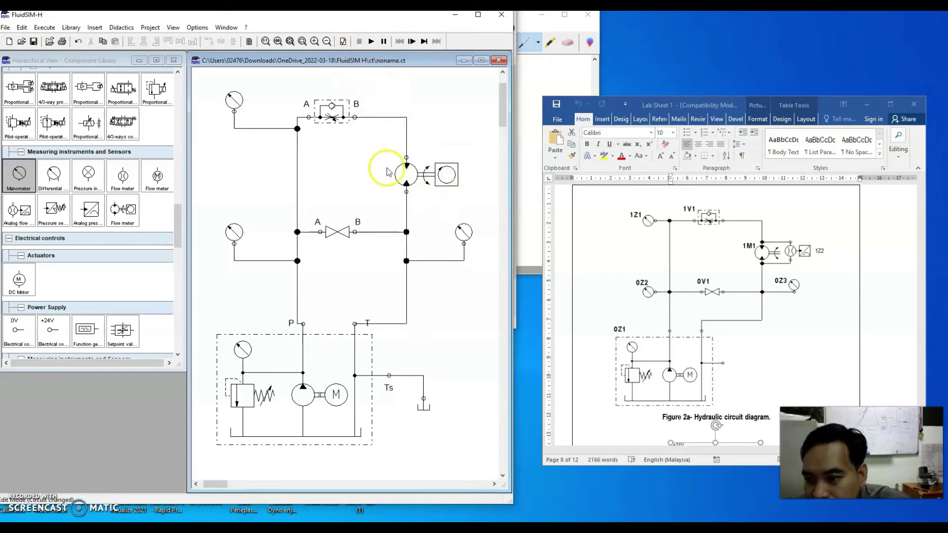
Inspect the flow meter's parameters in the circuit and browse the component library from the hydraulic measuring instruments to the ladder symbols and back.
mouse_move(411, 186)
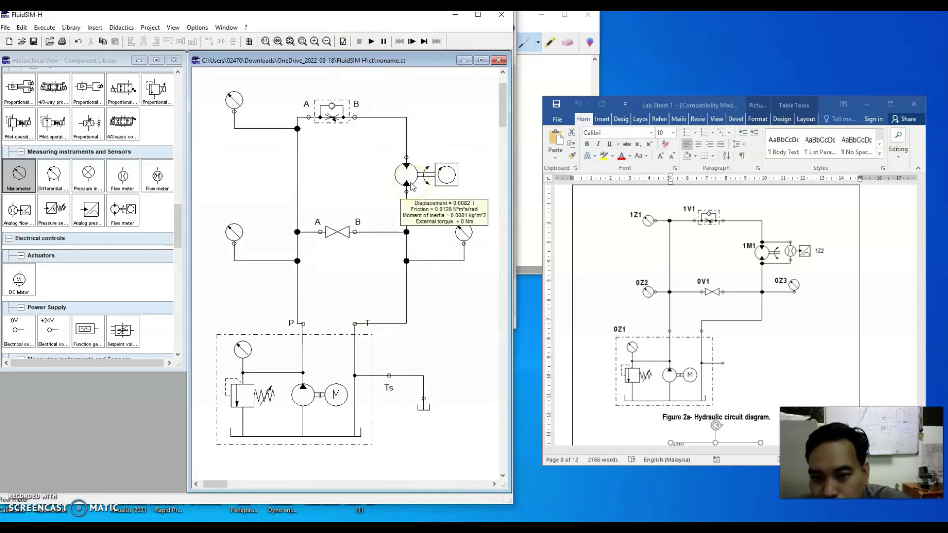
click(451, 181)
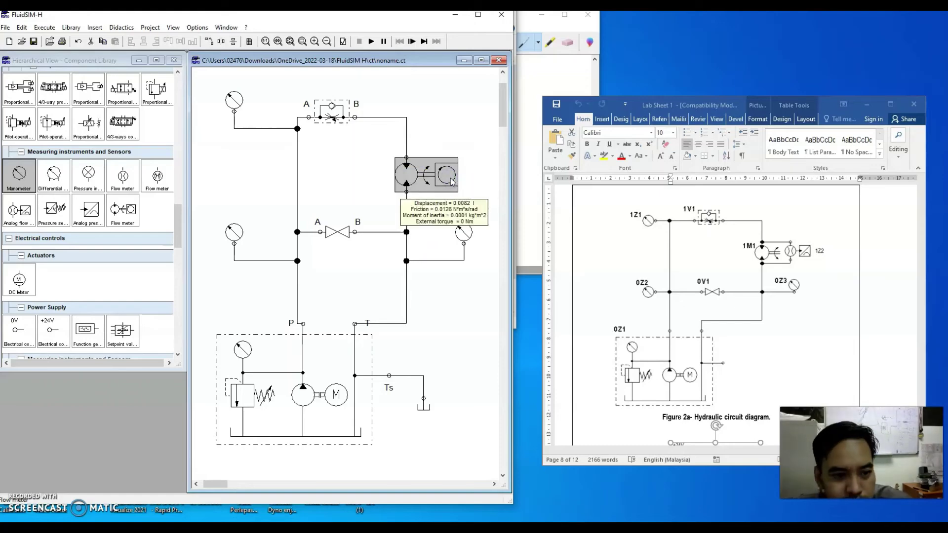
scroll(118, 225, down, 3)
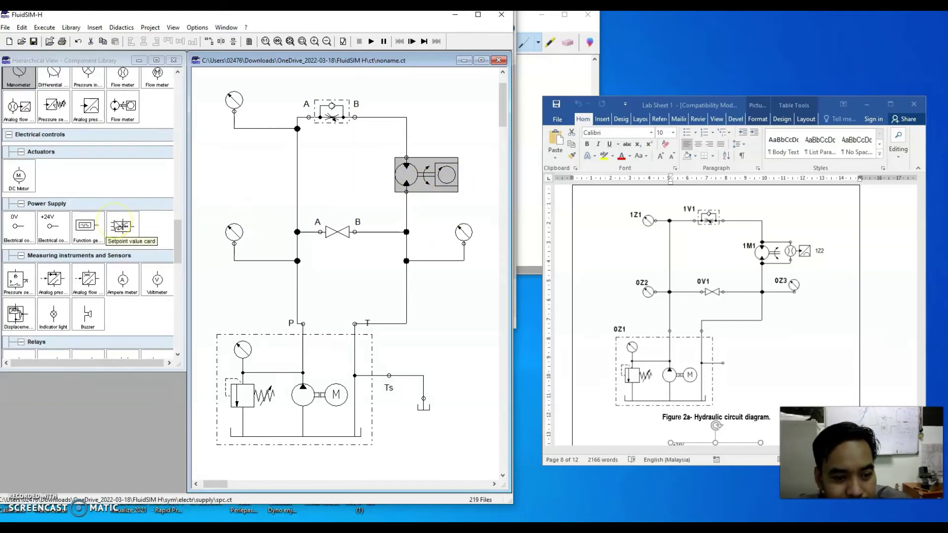
scroll(118, 226, down, 4)
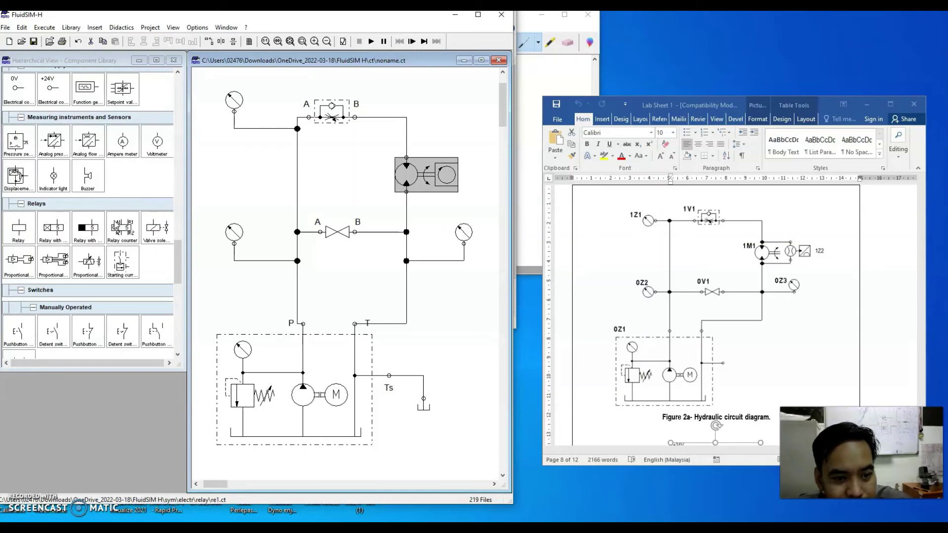
scroll(114, 220, down, 5)
scroll(114, 221, down, 3)
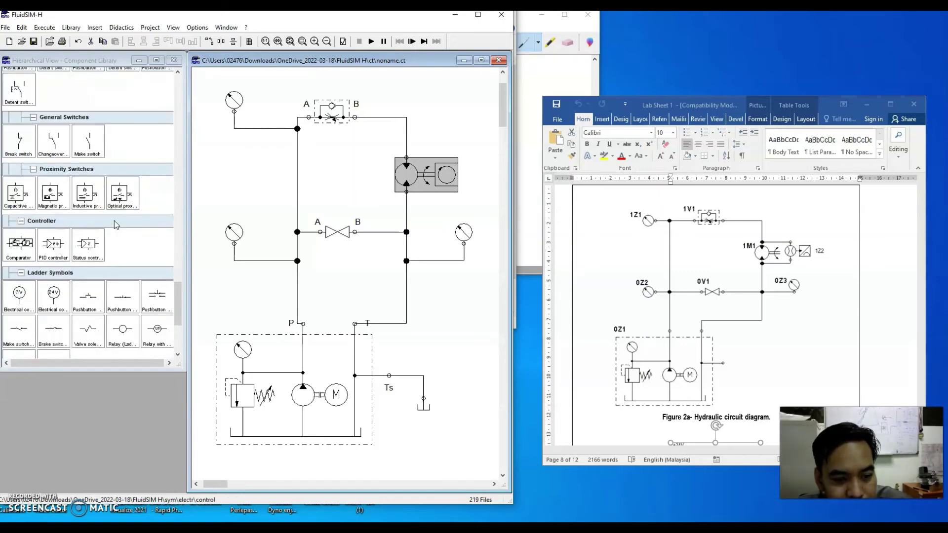
scroll(114, 220, down, 5)
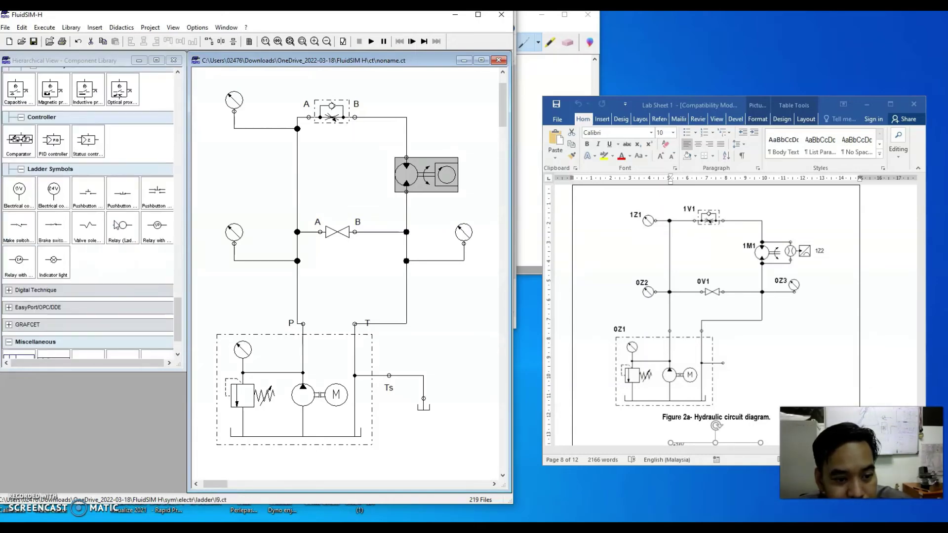
scroll(114, 221, up, 8)
scroll(114, 221, up, 3)
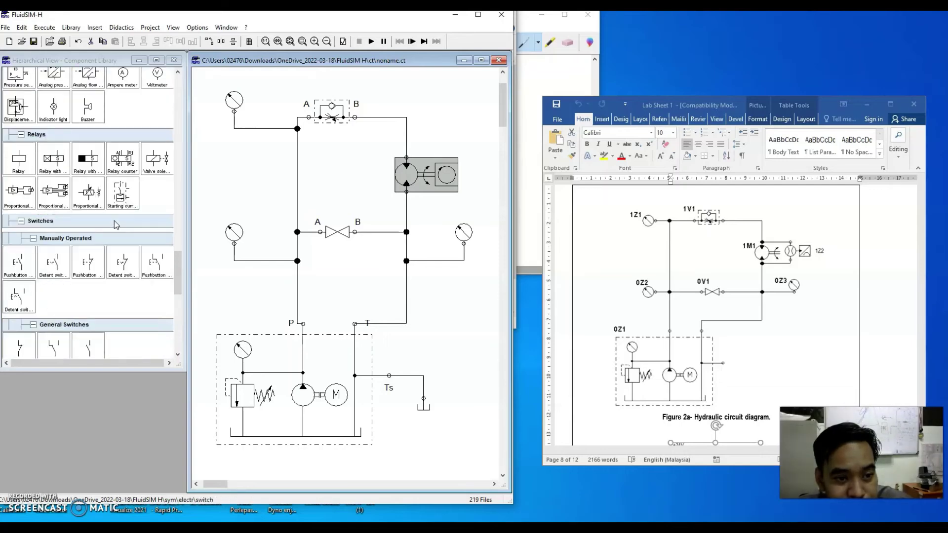
scroll(113, 316, up, 3)
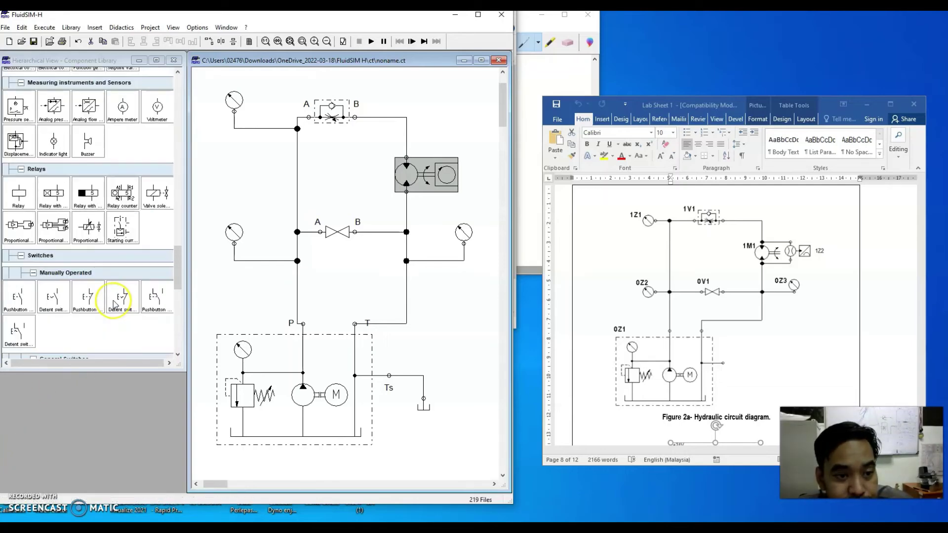
scroll(114, 303, up, 3)
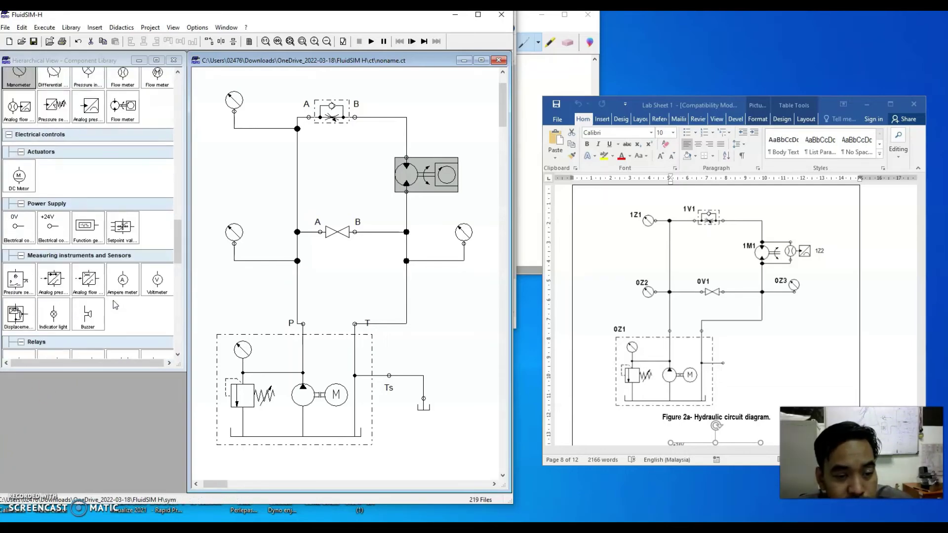
scroll(115, 305, up, 2)
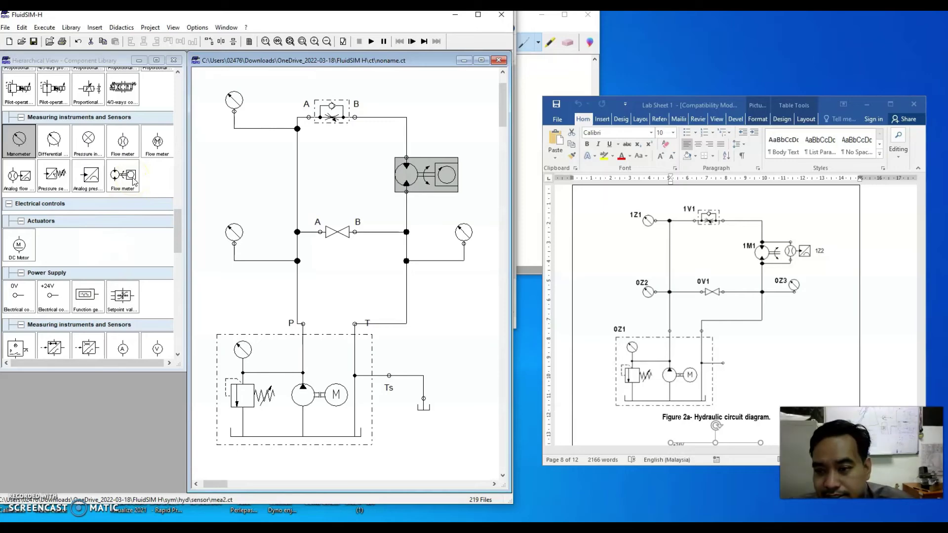
click(435, 297)
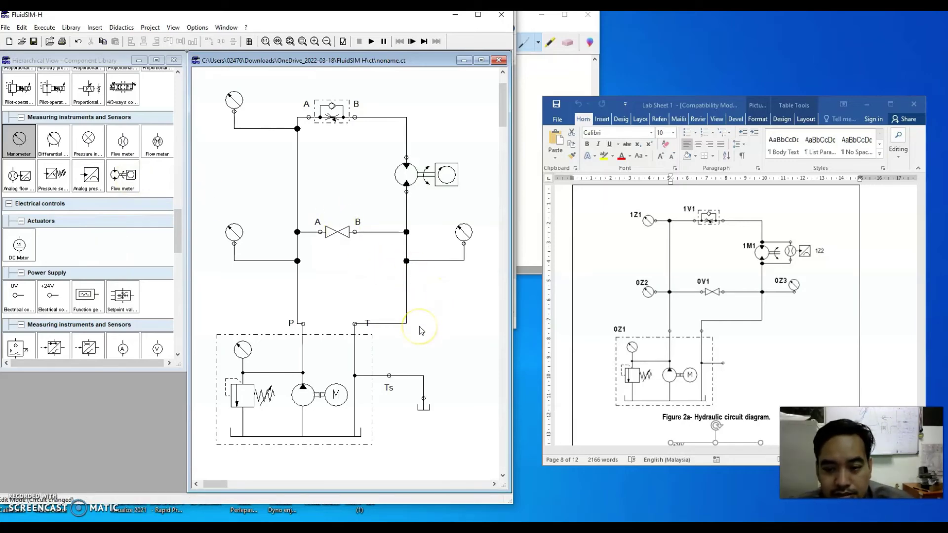
Restart the simulation and reduce the one-way flow control valve's opening level to 9.5 %.
click(371, 42)
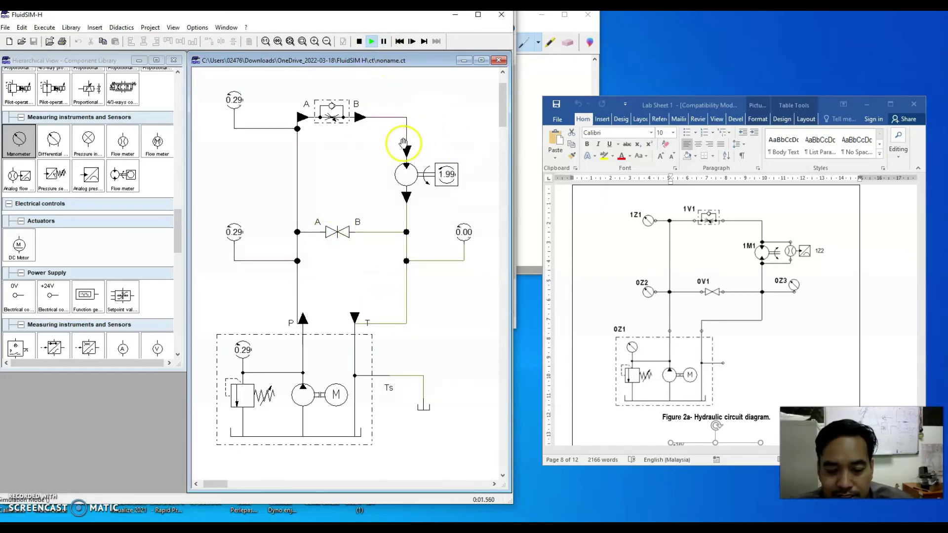
click(330, 111)
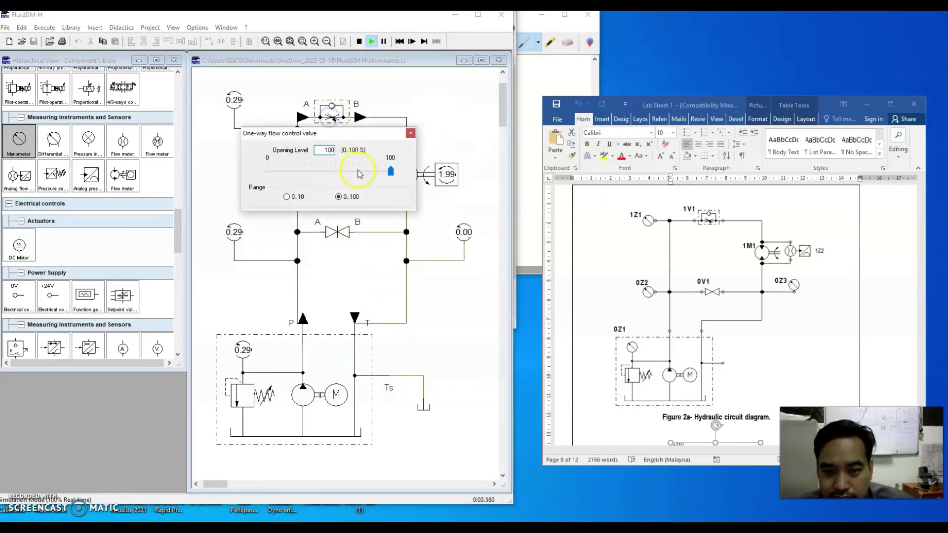
drag(390, 172, 280, 177)
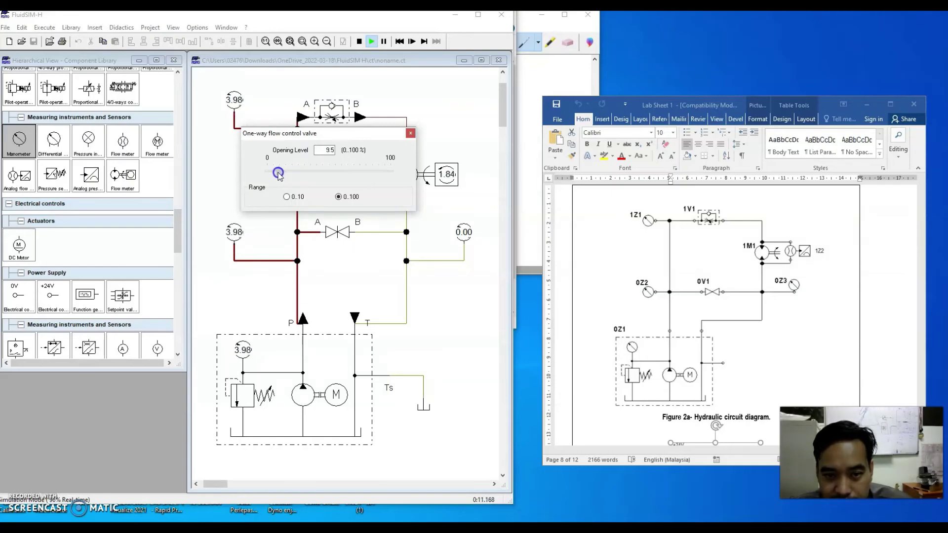
Switch to the lab sheet in Word, review the flow rate measurement table (Table 2), and stop the simulation.
click(895, 262)
scroll(857, 279, down, 10)
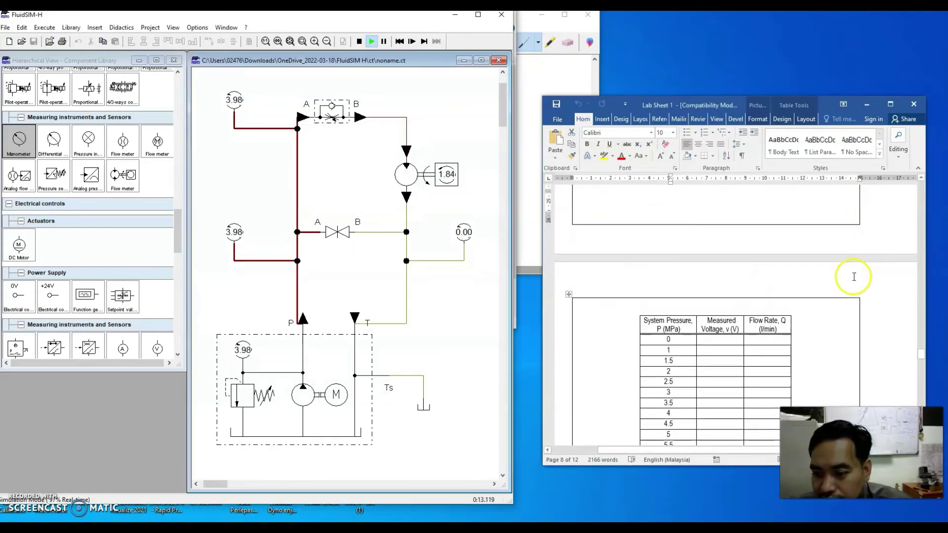
scroll(853, 275, down, 3)
scroll(716, 342, up, 2)
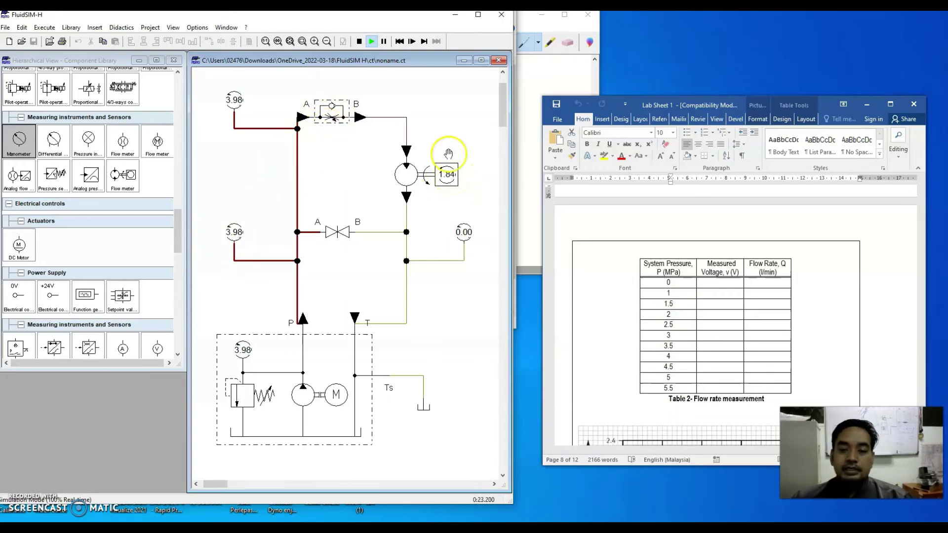
click(359, 42)
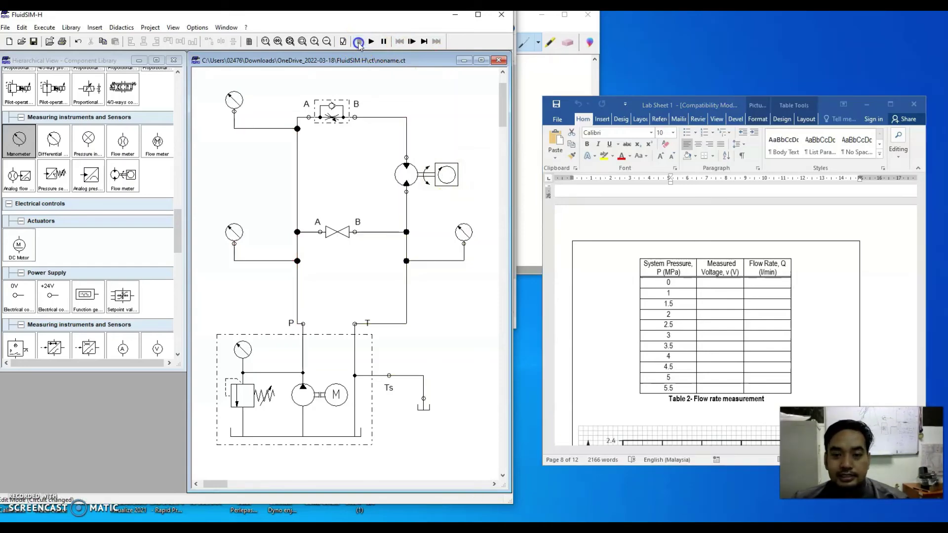
Examine the electrical circuit in Figure 2b and sensor 1Z2 beside the motor in Figure 2a of the lab sheet.
scroll(834, 309, up, 10)
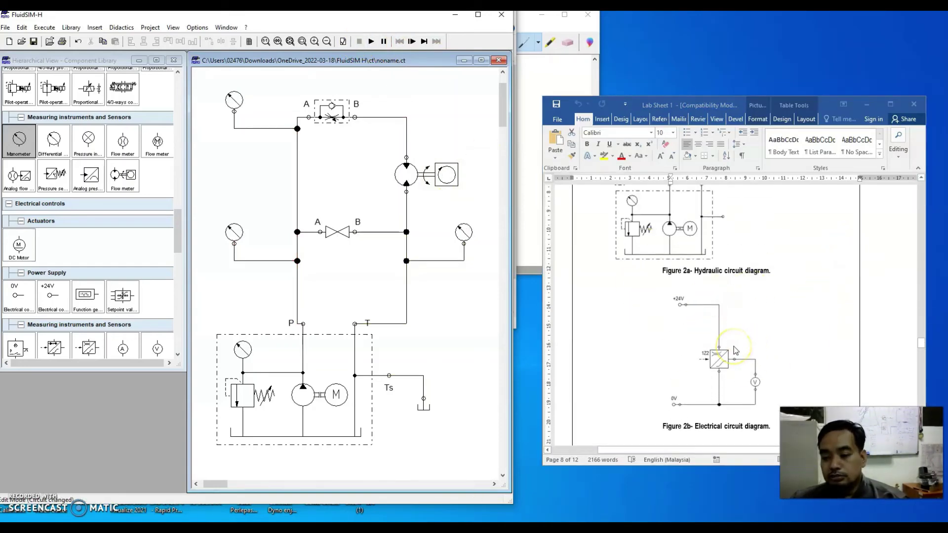
scroll(751, 365, down, 1)
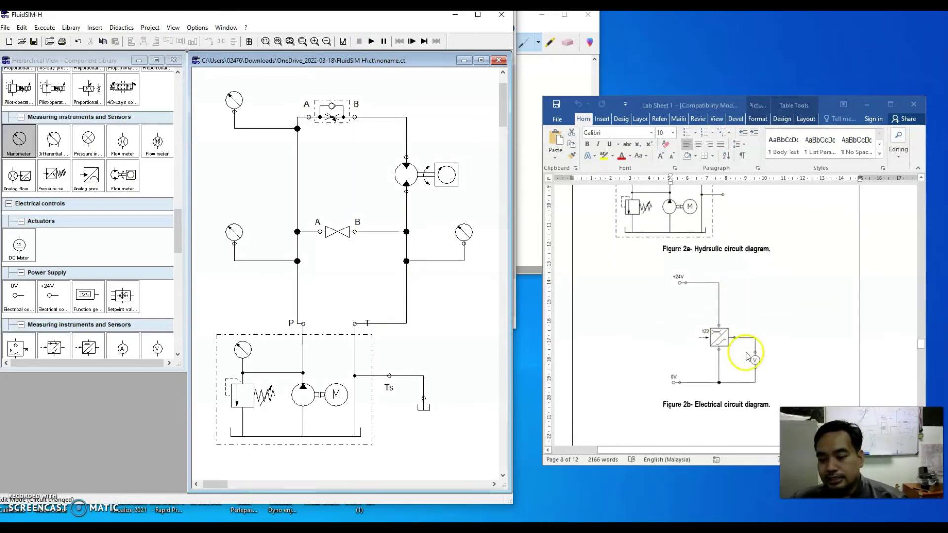
click(704, 338)
scroll(790, 297, up, 5)
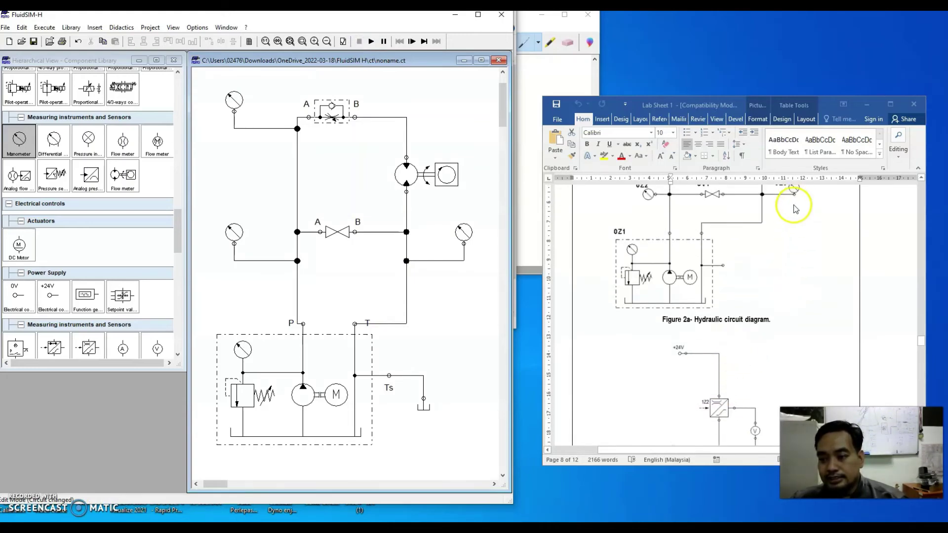
scroll(789, 225, up, 2)
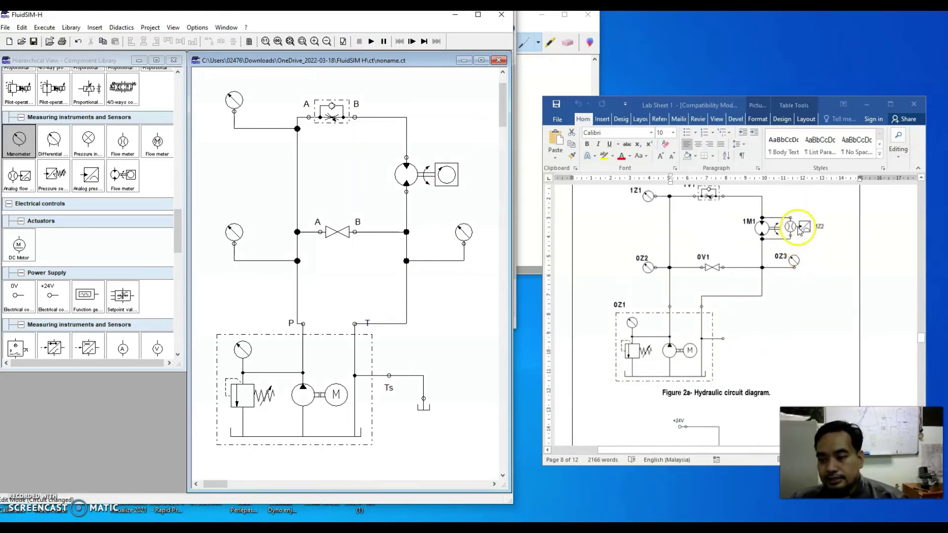
Open the component description of the circuit's flow meter, read its adjustable parameters, and close it.
click(406, 170)
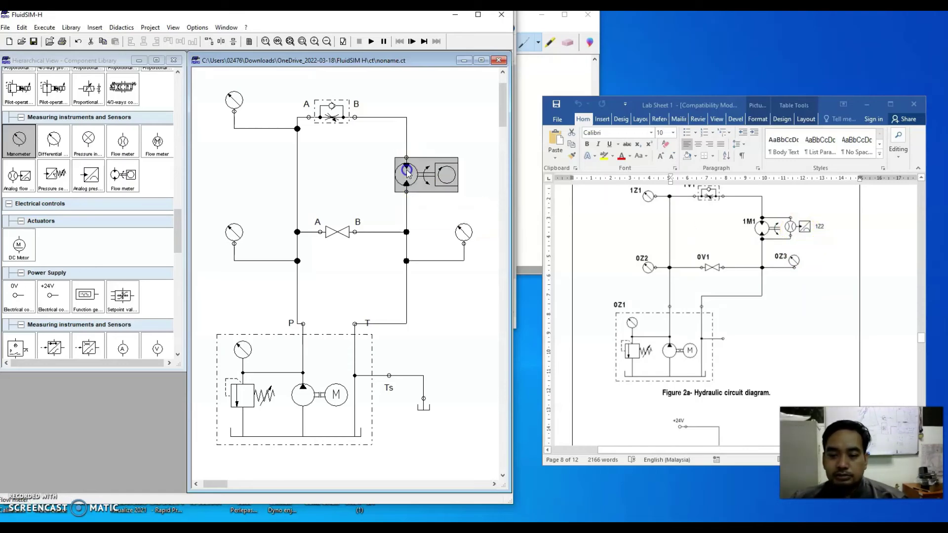
right_click(406, 170)
click(431, 298)
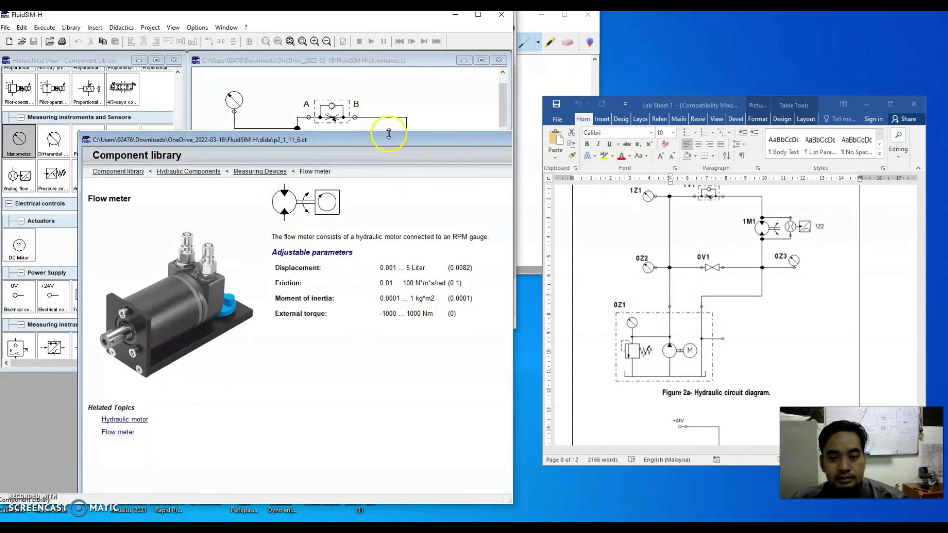
drag(389, 138, 203, 115)
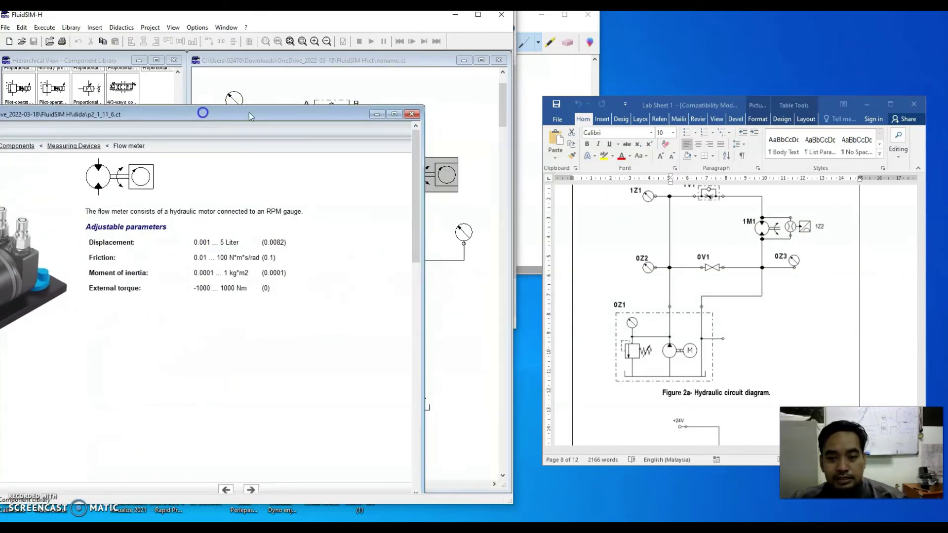
click(411, 115)
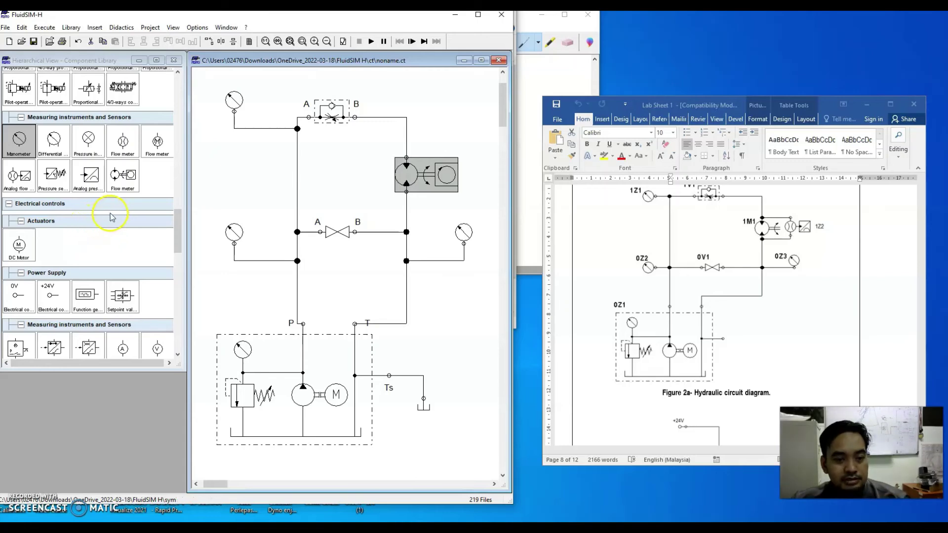
Delete the flow meter with RPM gauge from the circuit.
click(132, 174)
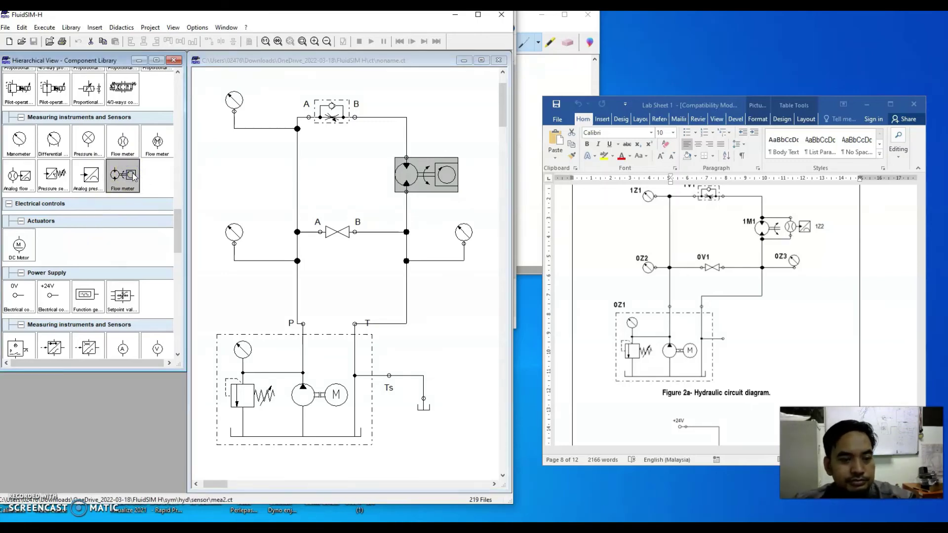
click(433, 180)
key(Delete)
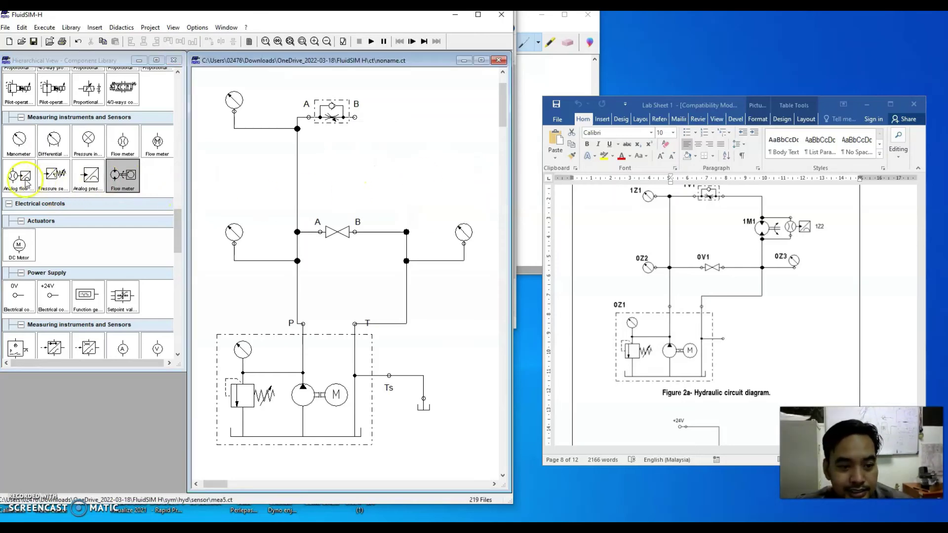
Insert an analog flow meter between the one-way flow control valve's outlet and the return line, aligned with the vertical return line.
mouse_move(26, 183)
mouse_down()
mouse_move(254, 187)
mouse_move(415, 165)
mouse_move(393, 164)
mouse_move(409, 231)
mouse_up()
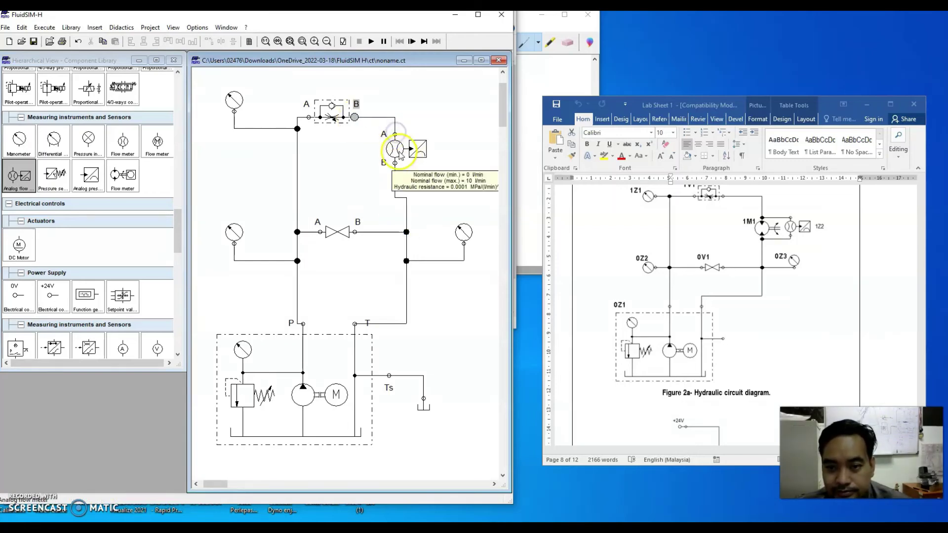
drag(395, 148, 407, 150)
click(395, 125)
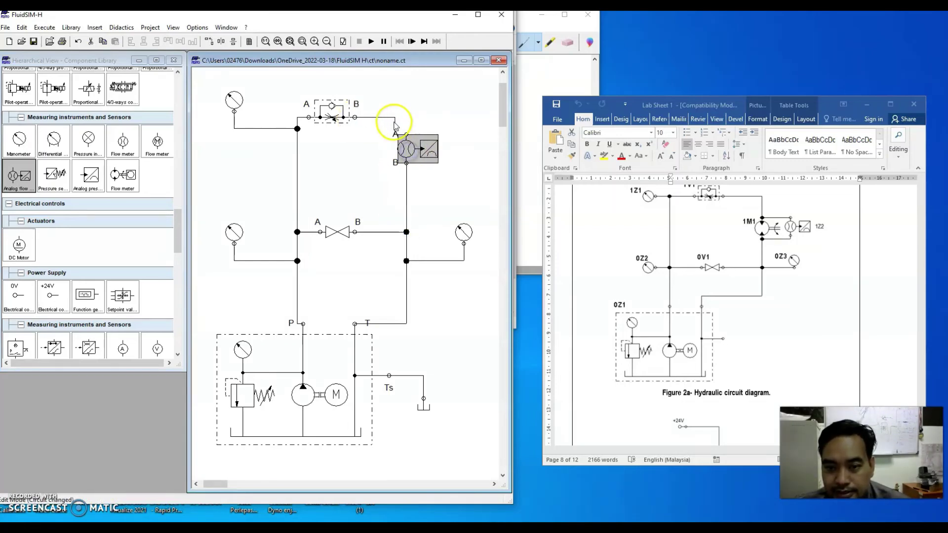
Straighten the line from the flow control valve's outlet so it drops vertically into port A of the analog flow meter.
click(399, 124)
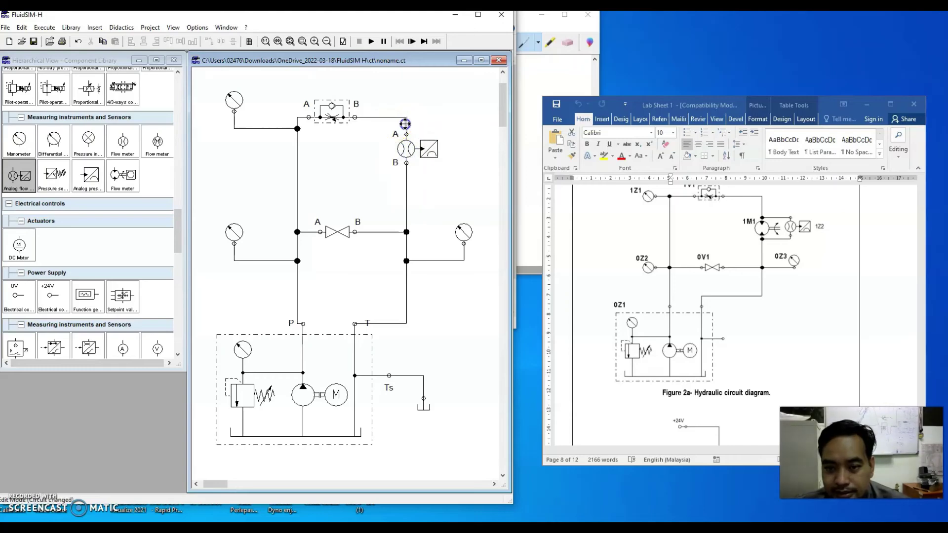
scroll(446, 282, down, 5)
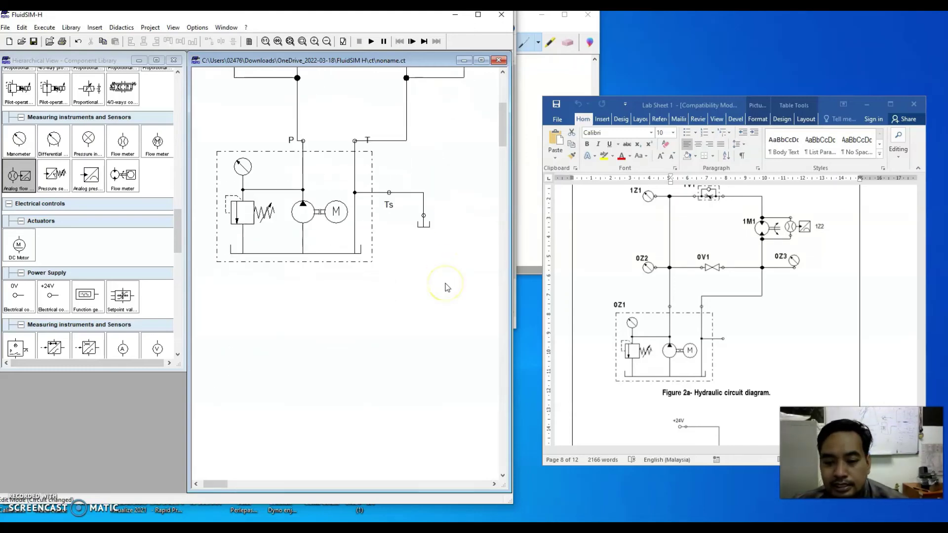
scroll(457, 275, up, 5)
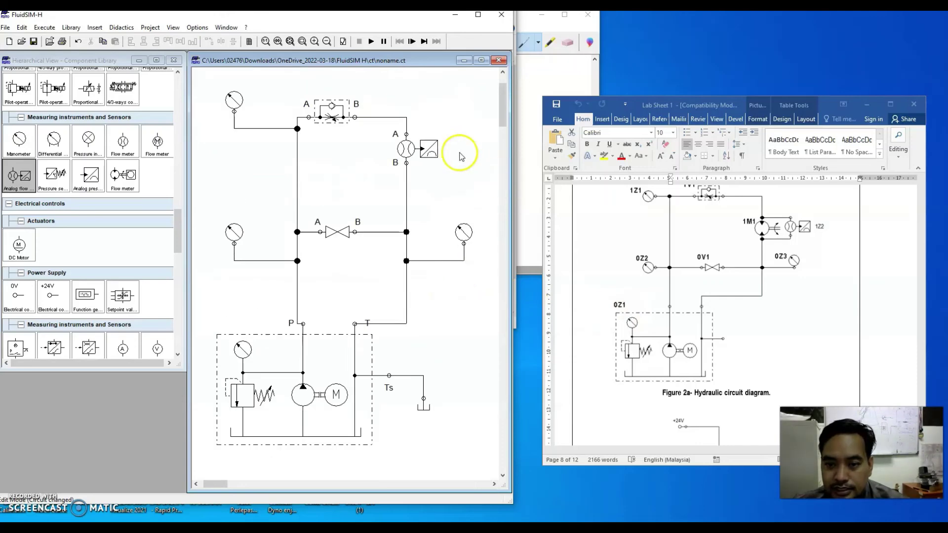
Simulate the hydraulic circuit with the analog flow meter installed, check its display, and stop the simulation.
mouse_move(410, 157)
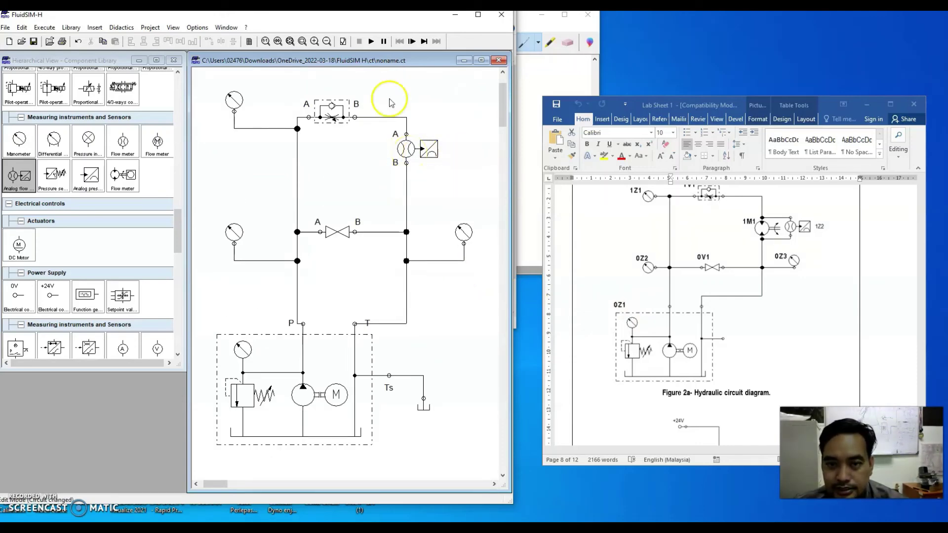
click(371, 42)
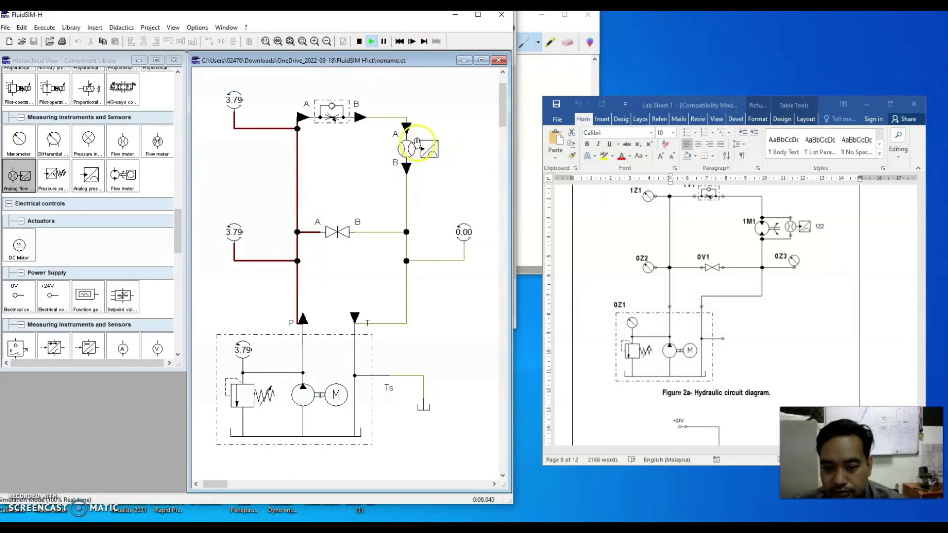
click(359, 41)
Place a +24V and a 0V electrical connection below the hydraulic circuit, one above the other, following Figure 2b.
scroll(371, 425, down, 5)
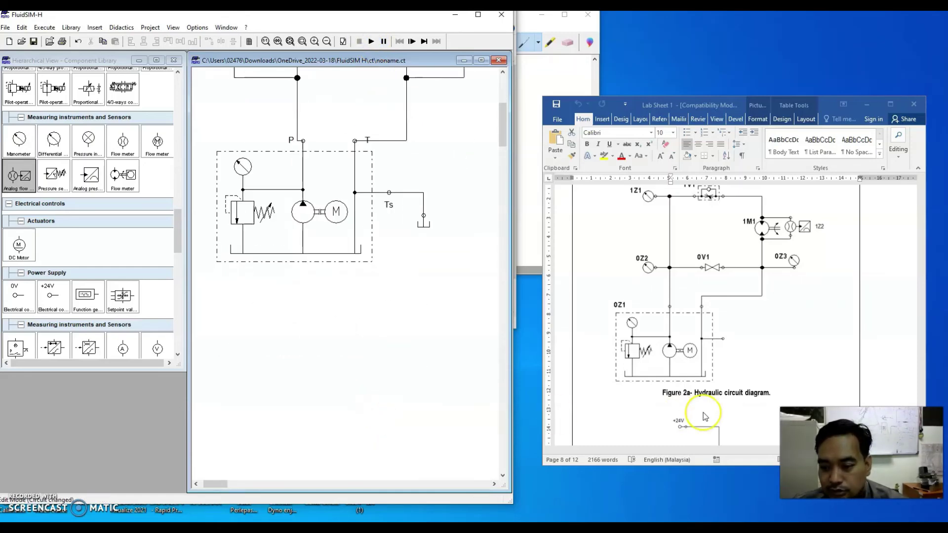
scroll(705, 414, down, 5)
scroll(707, 406, down, 2)
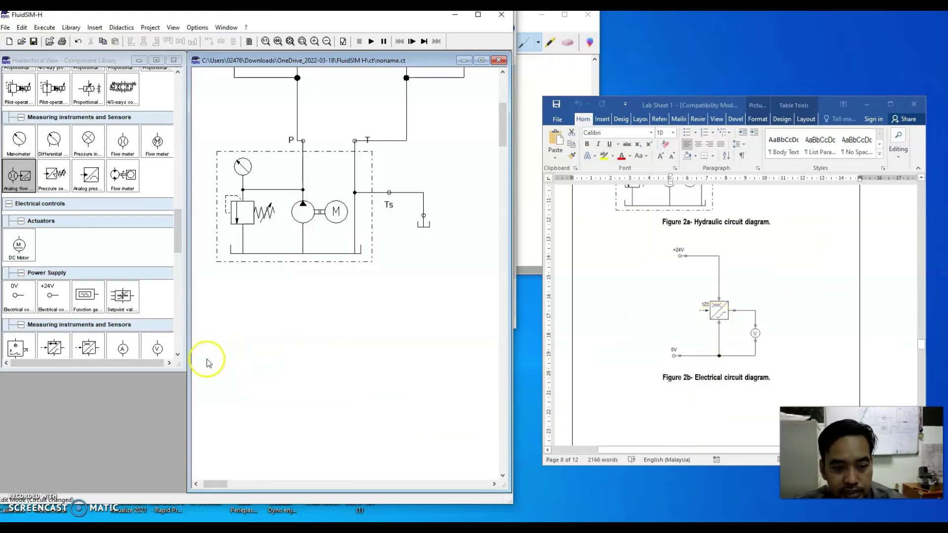
click(53, 298)
drag(53, 298, 247, 296)
drag(24, 305, 71, 350)
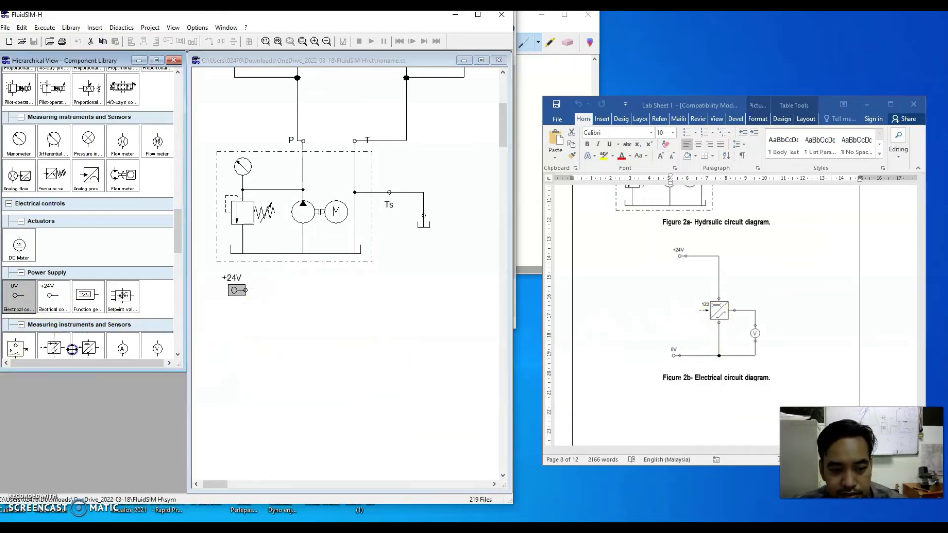
mouse_move(216, 379)
mouse_down()
mouse_move(243, 381)
mouse_move(229, 371)
mouse_up()
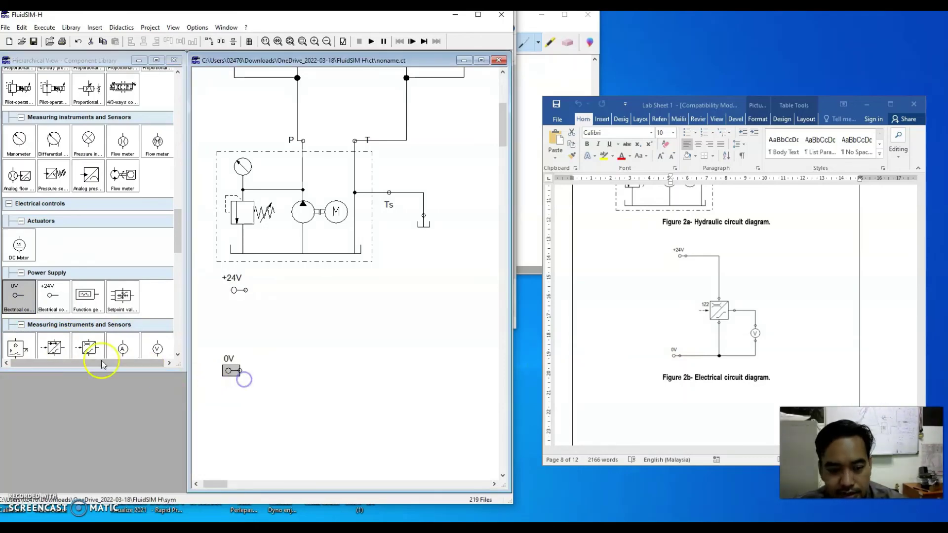
Place the electrical analog flow meter sensor beside the +24V and 0V connections.
click(91, 347)
scroll(89, 326, down, 2)
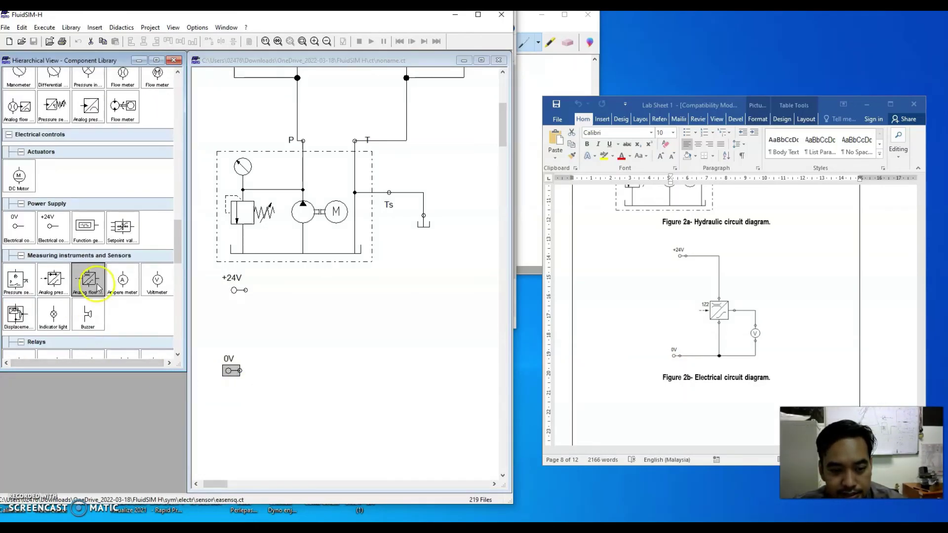
drag(98, 284, 308, 327)
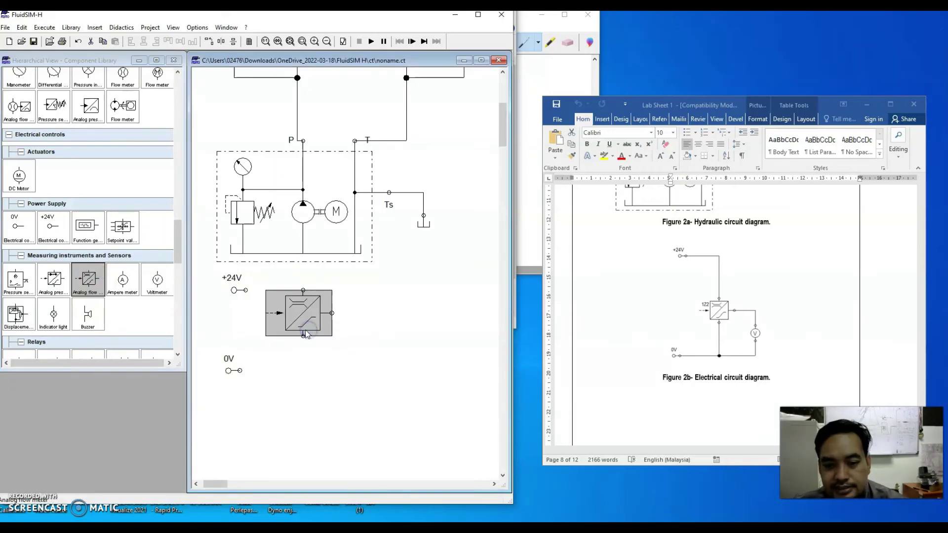
click(312, 367)
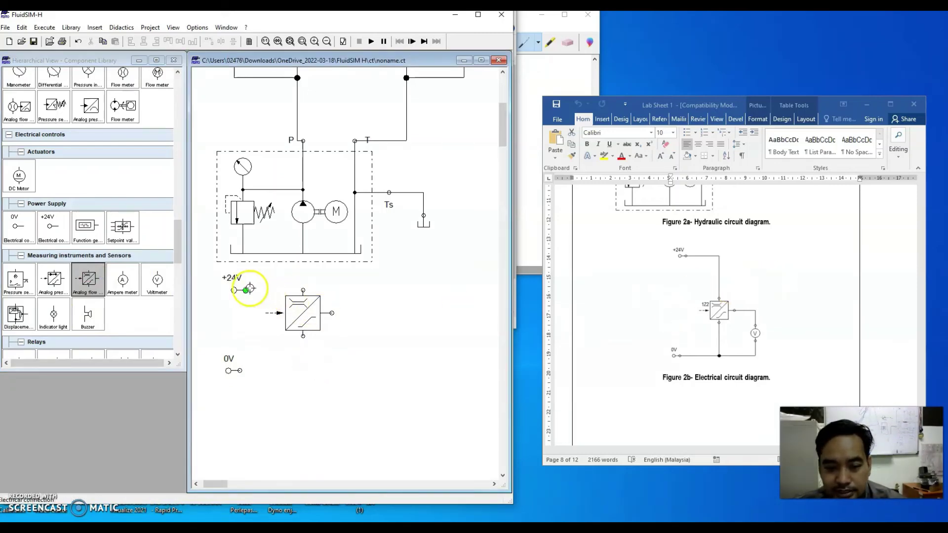
Wire the sensor to +24V and 0V, and connect a voltmeter between its output and the 0V line.
drag(303, 290, 303, 290)
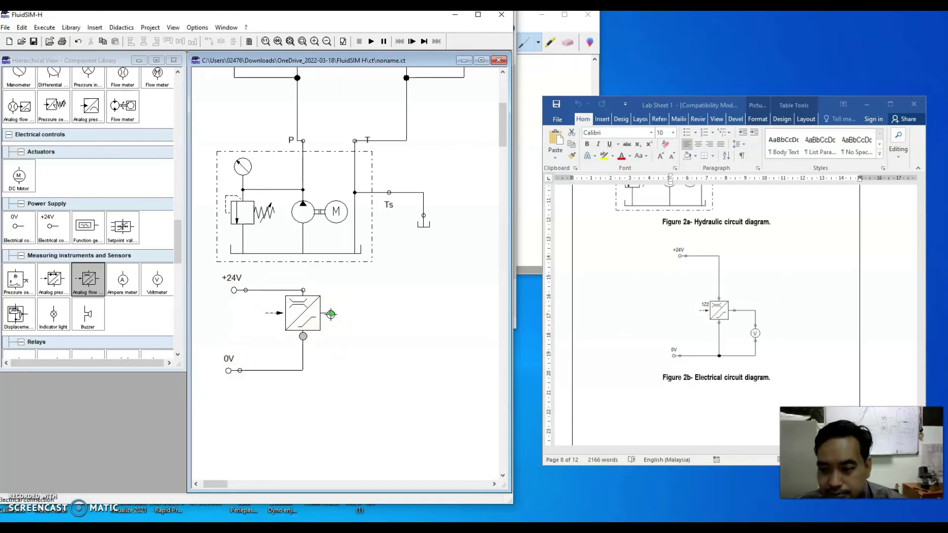
drag(157, 280, 303, 370)
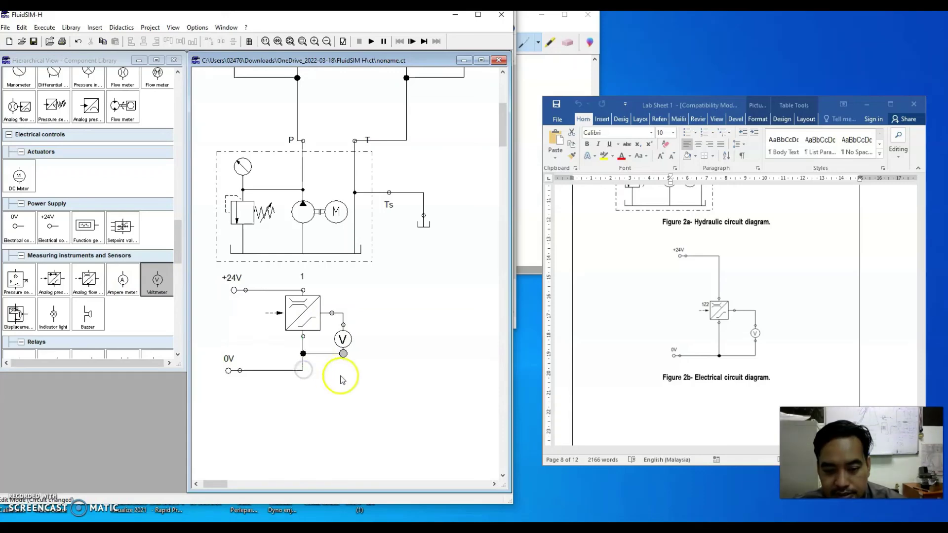
Simulate the combined circuit, compare the voltmeter with the hydraulic flow meter and gauges, and stop the simulation.
click(371, 42)
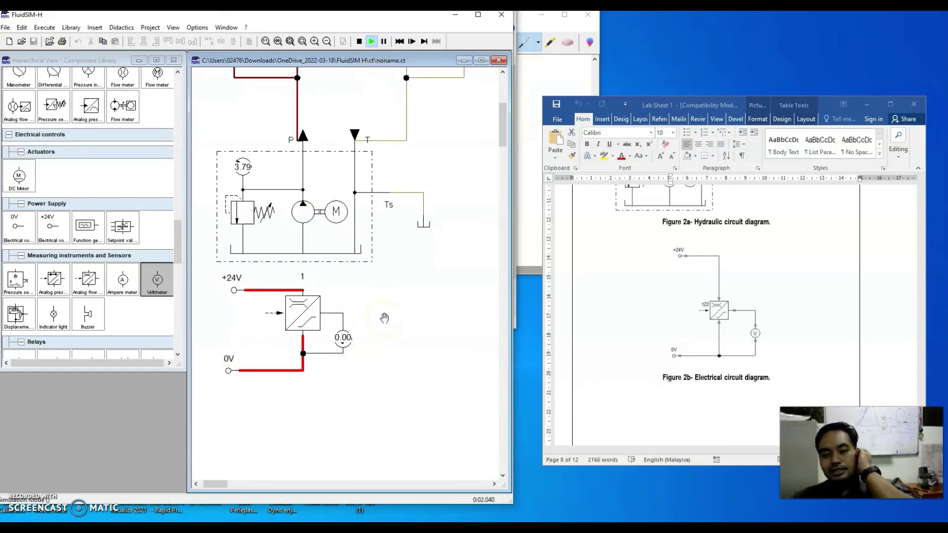
scroll(390, 326, up, 4)
scroll(394, 328, down, 3)
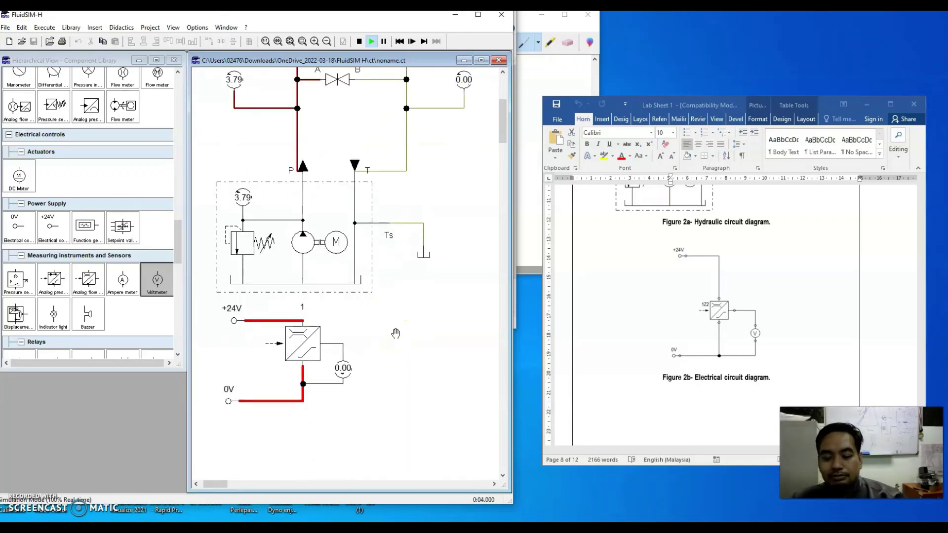
scroll(392, 336, up, 7)
scroll(380, 351, down, 5)
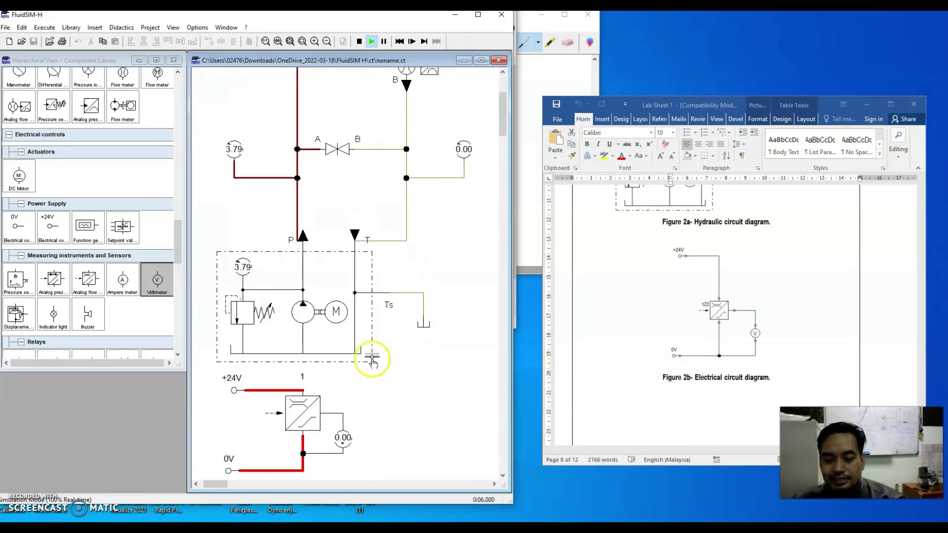
scroll(341, 257, up, 3)
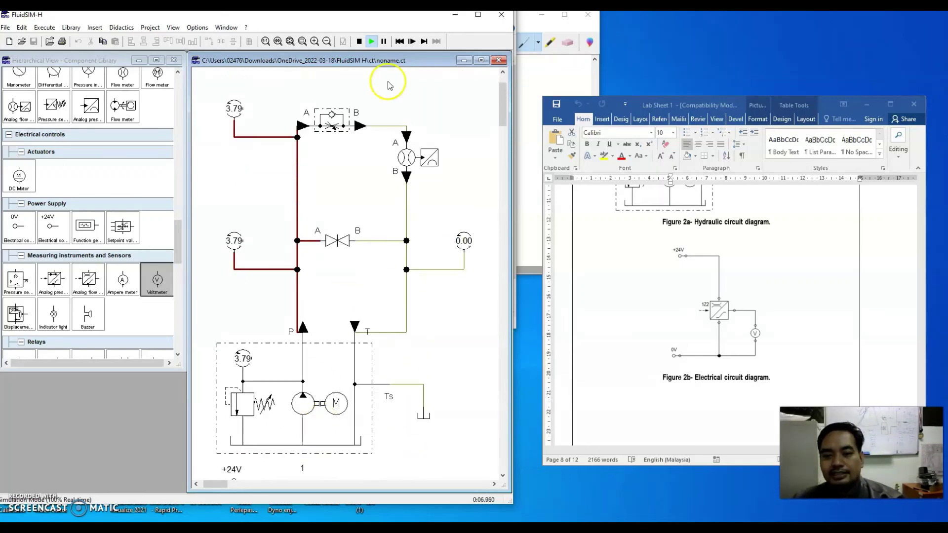
click(360, 42)
Label the analog flow meter in the hydraulic circuit 1.
scroll(410, 306, down, 4)
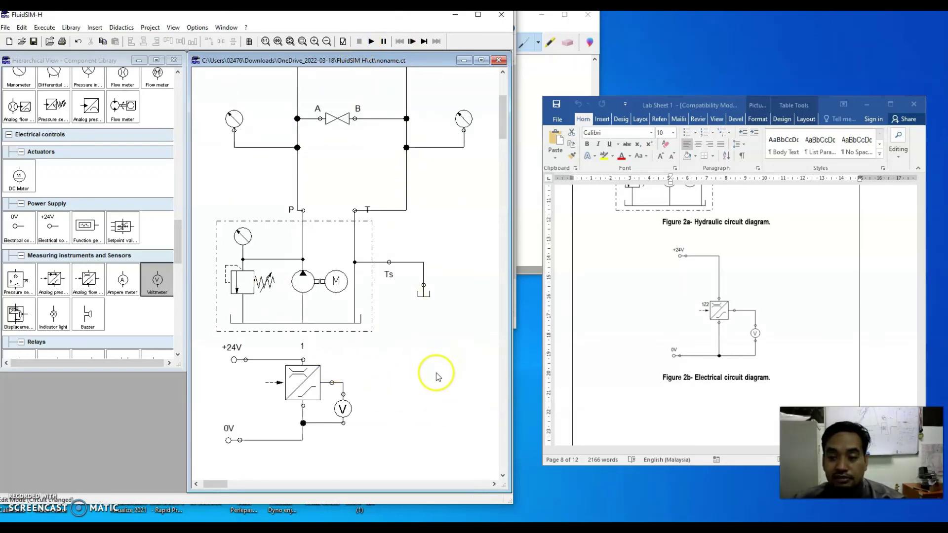
scroll(436, 377, up, 3)
scroll(436, 377, down, 2)
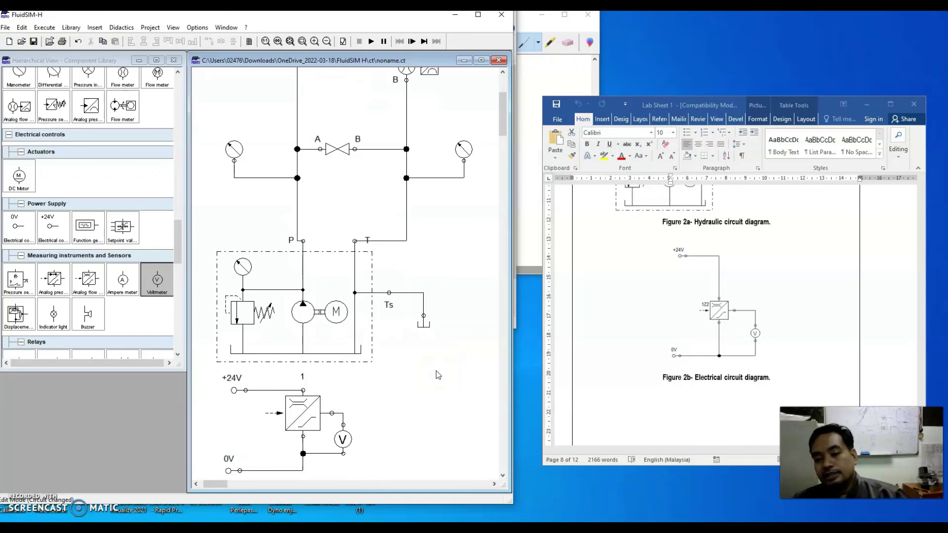
scroll(437, 370, up, 1)
mouse_move(415, 97)
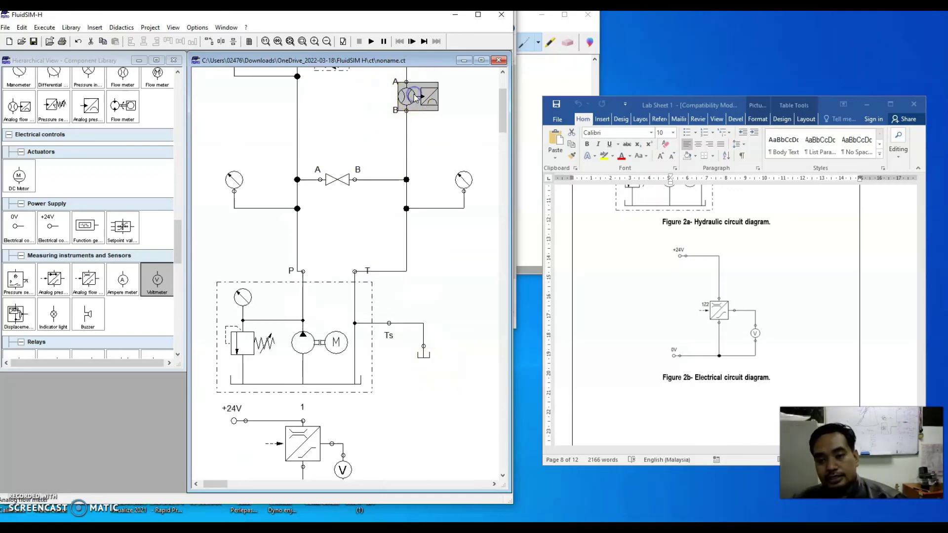
scroll(355, 271, down, 2)
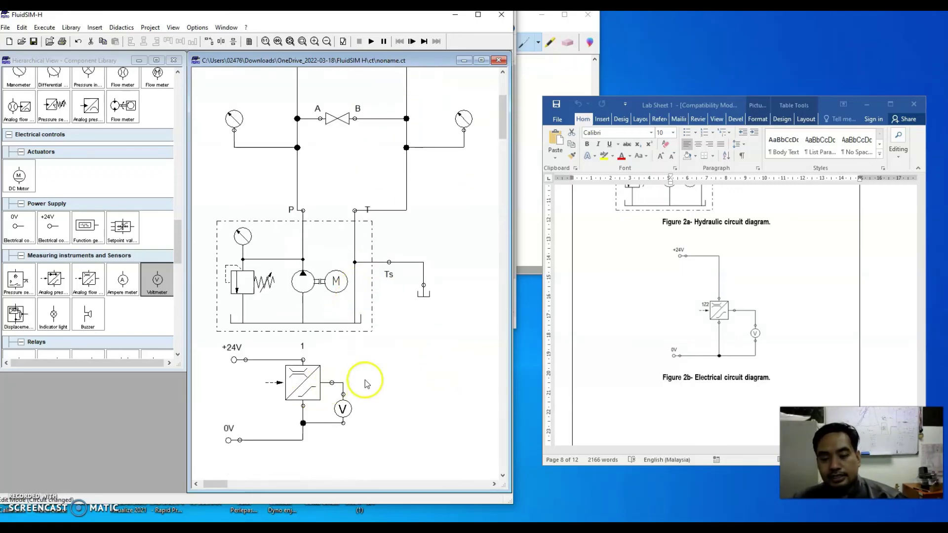
scroll(366, 379, up, 3)
double_click(408, 132)
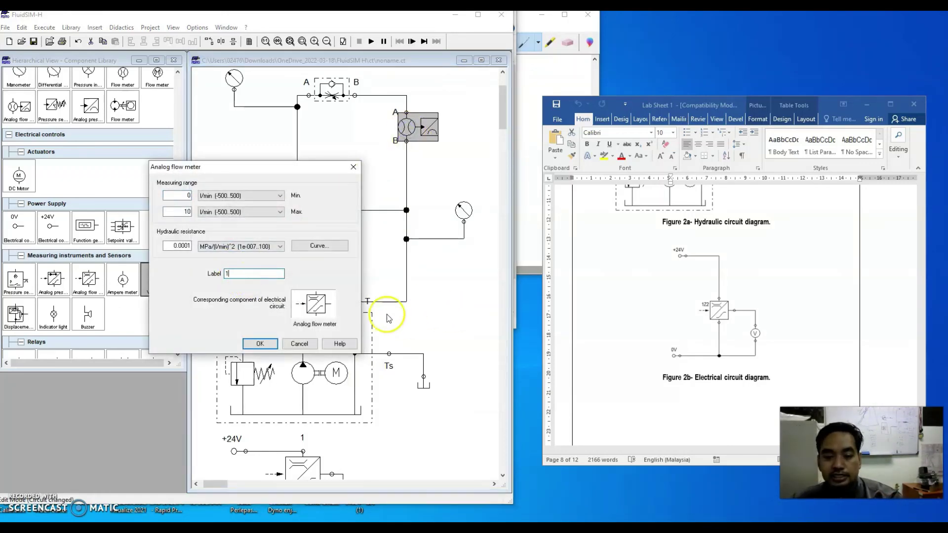
click(260, 343)
Give the electrical circuit's analog flow meter the matching label 1 to link it to the hydraulic sensor.
scroll(299, 311, down, 6)
double_click(298, 306)
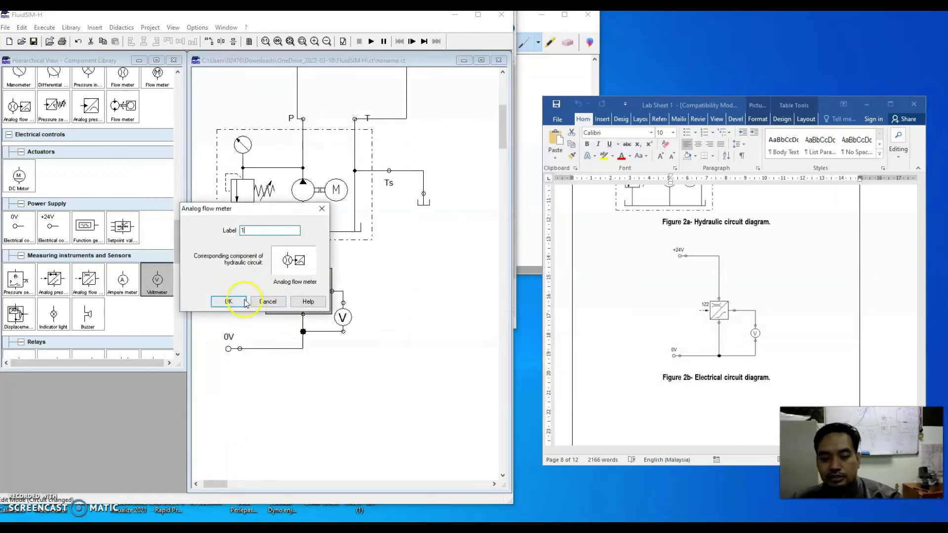
click(246, 303)
click(449, 298)
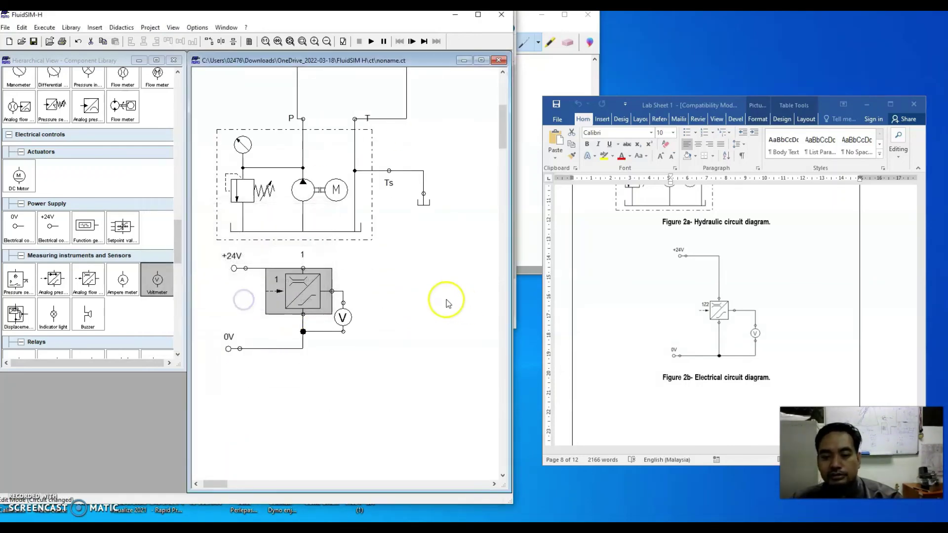
Simulate the linked hydraulic and electrical circuits and read the voltmeter.
click(372, 41)
scroll(430, 321, up, 2)
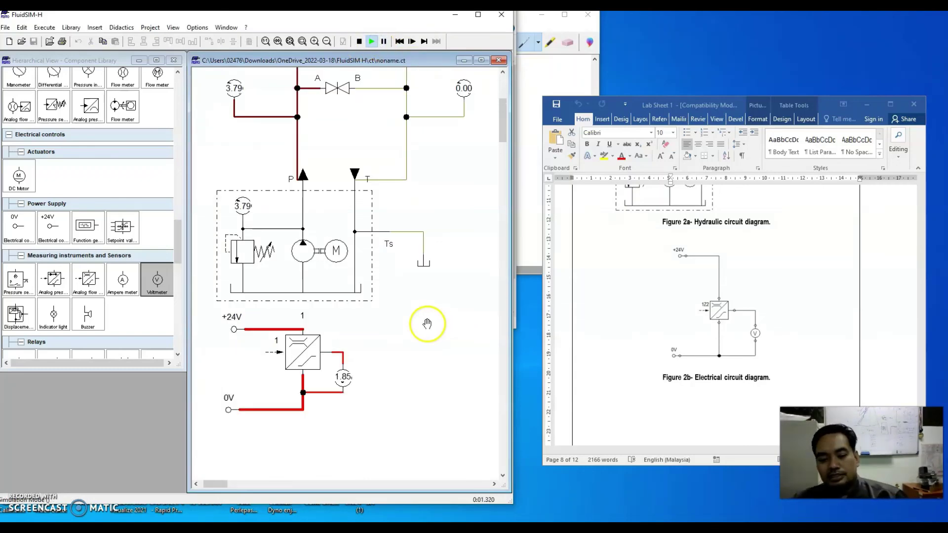